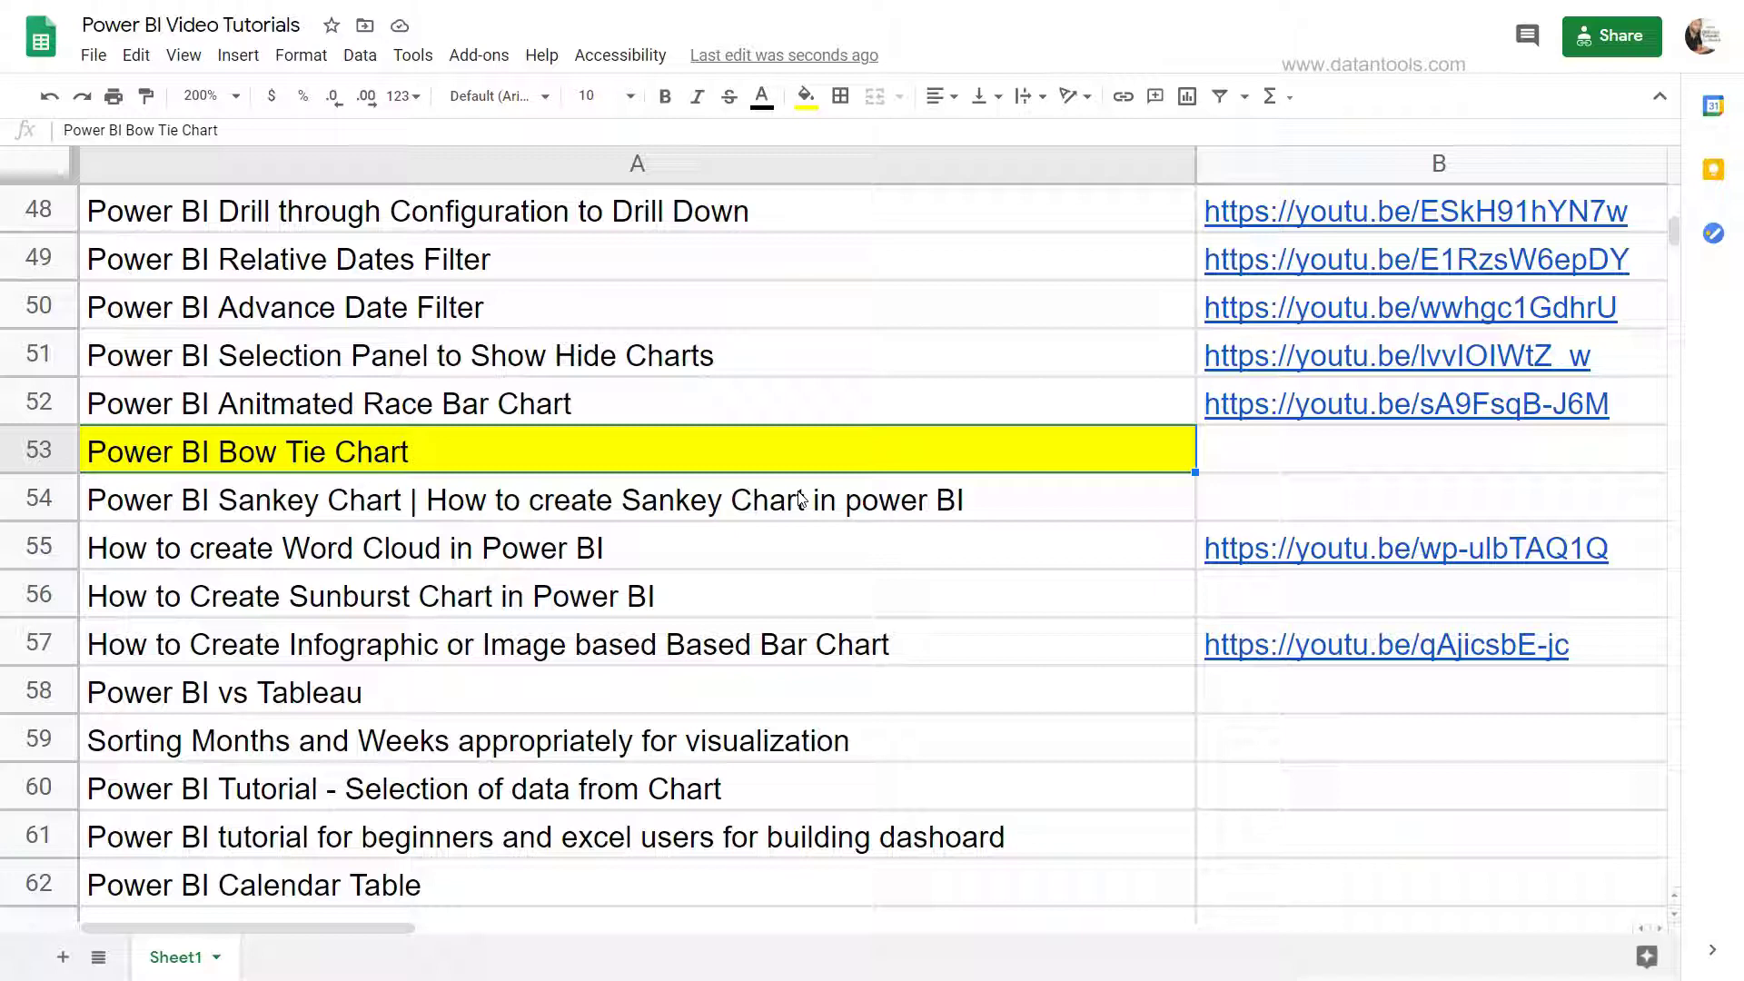
Switch to Power BI Desktop, where the Sales bow tie by Product Category and Sub-Category is shown.
scroll(890, 496, "up", 3)
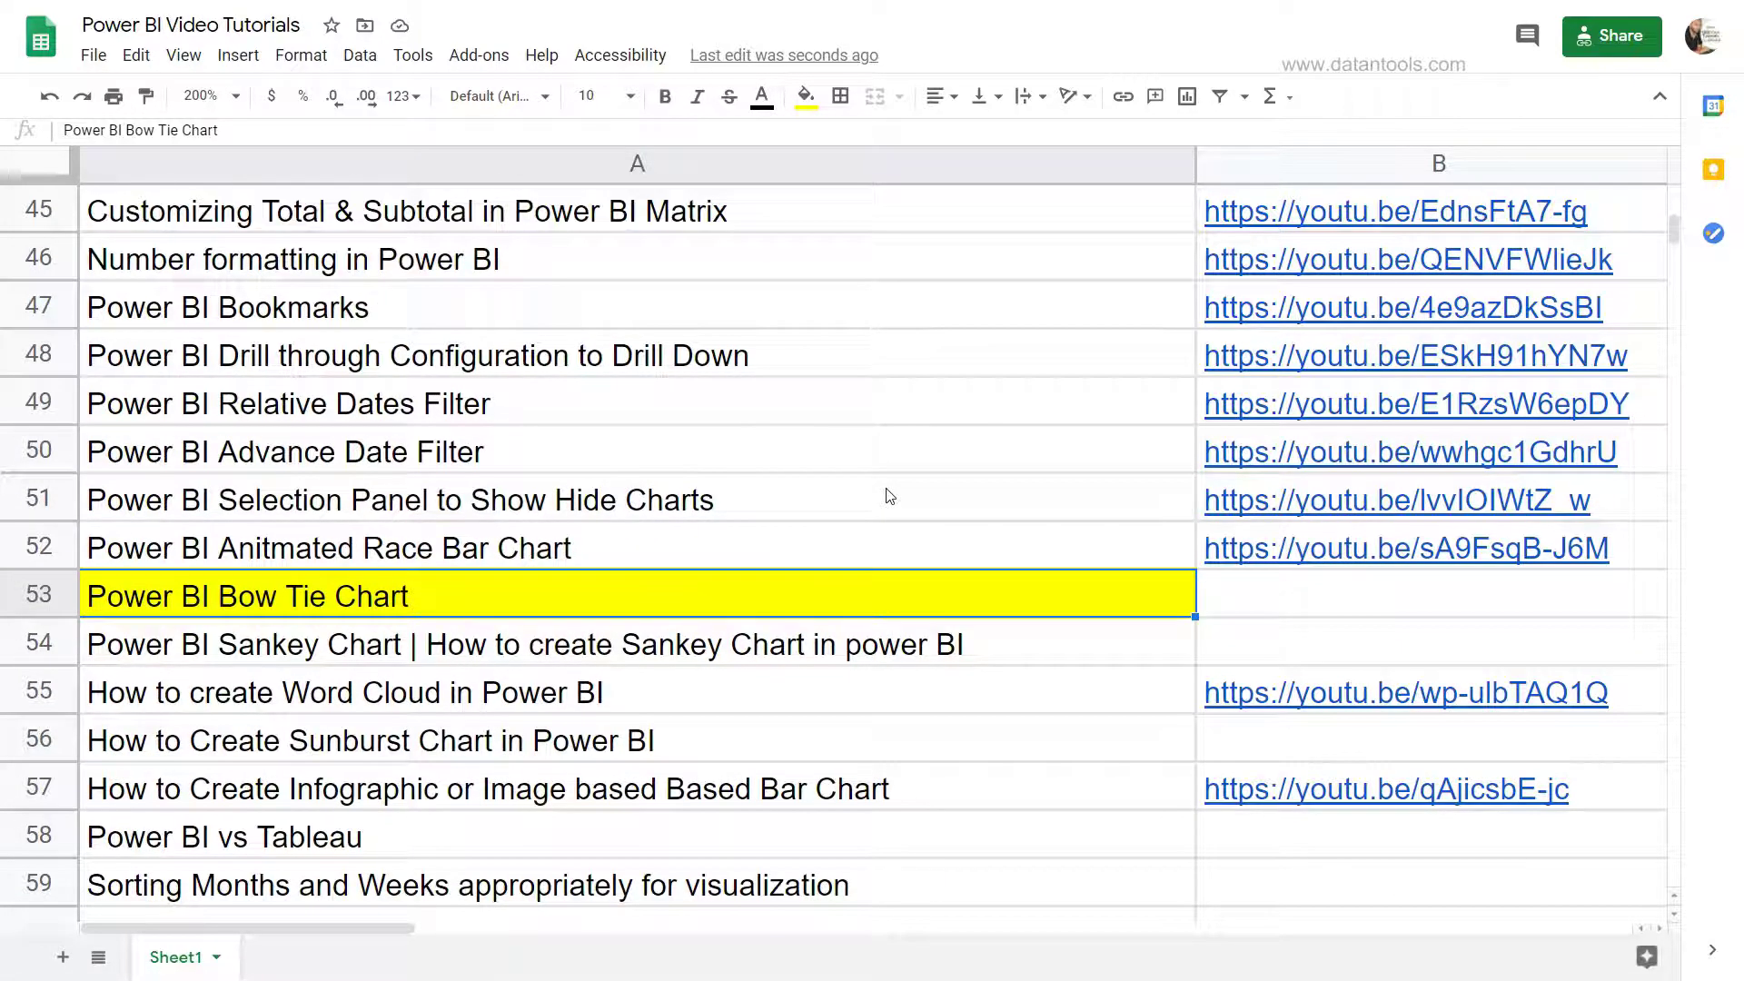
scroll(890, 496, "up", 9)
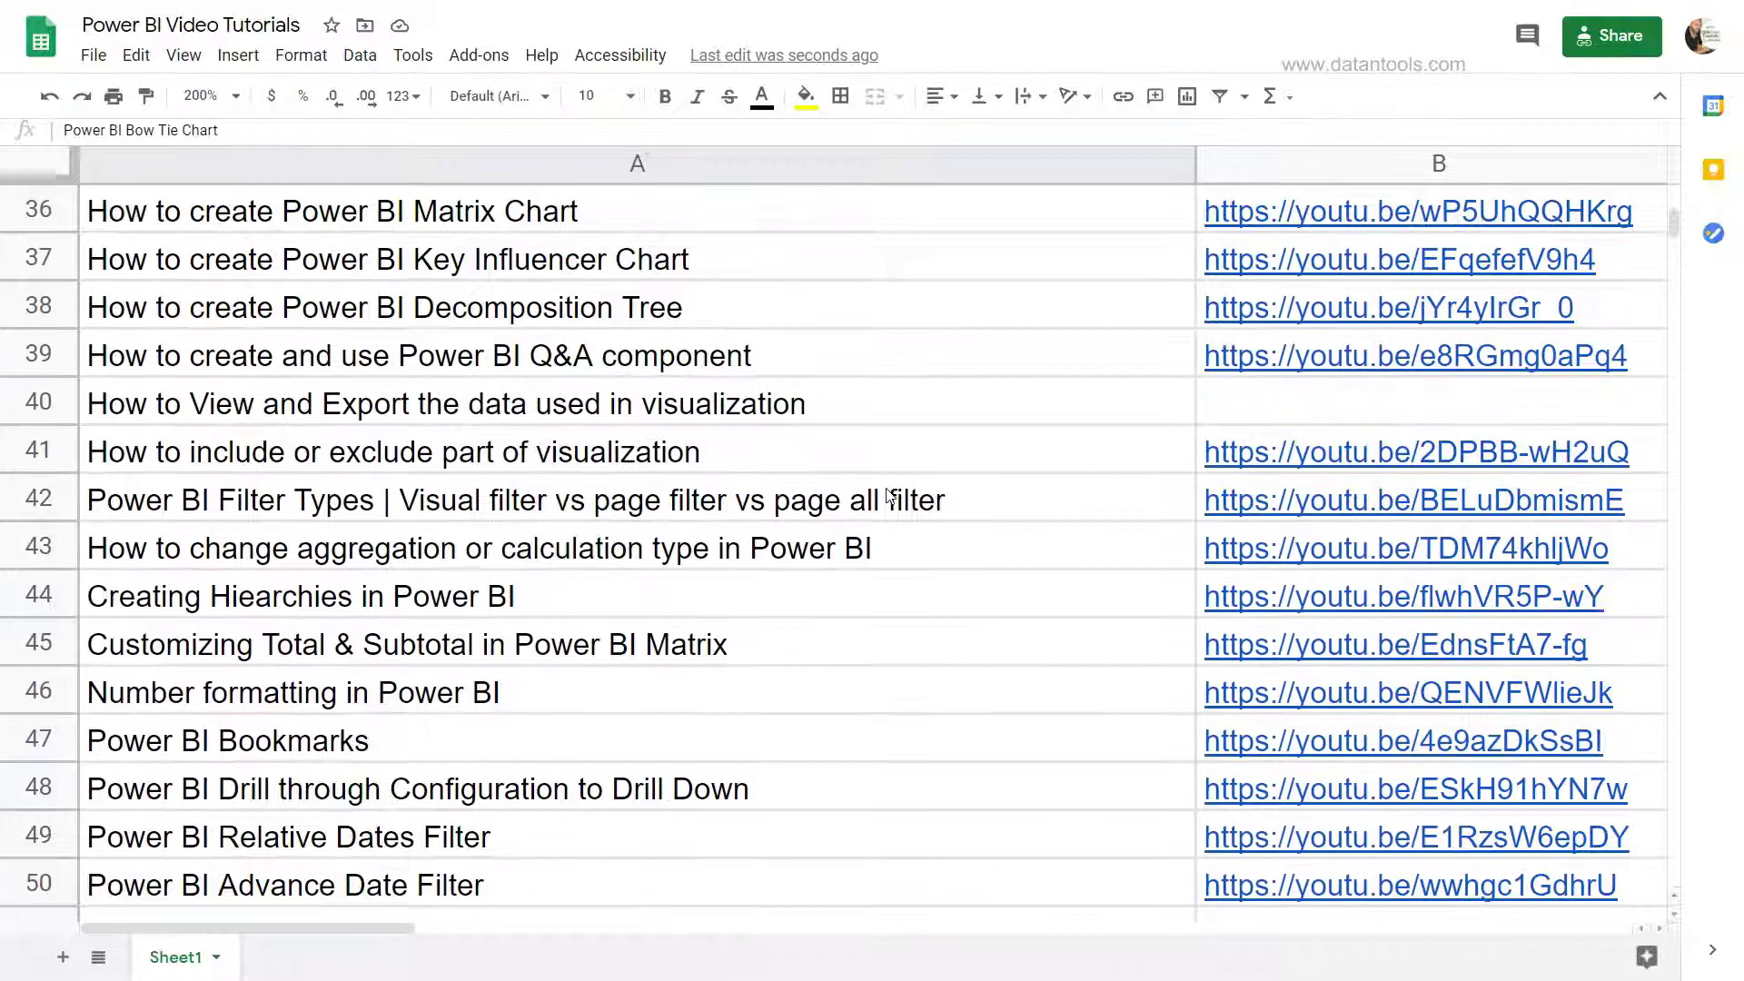
scroll(890, 496, "up", 5)
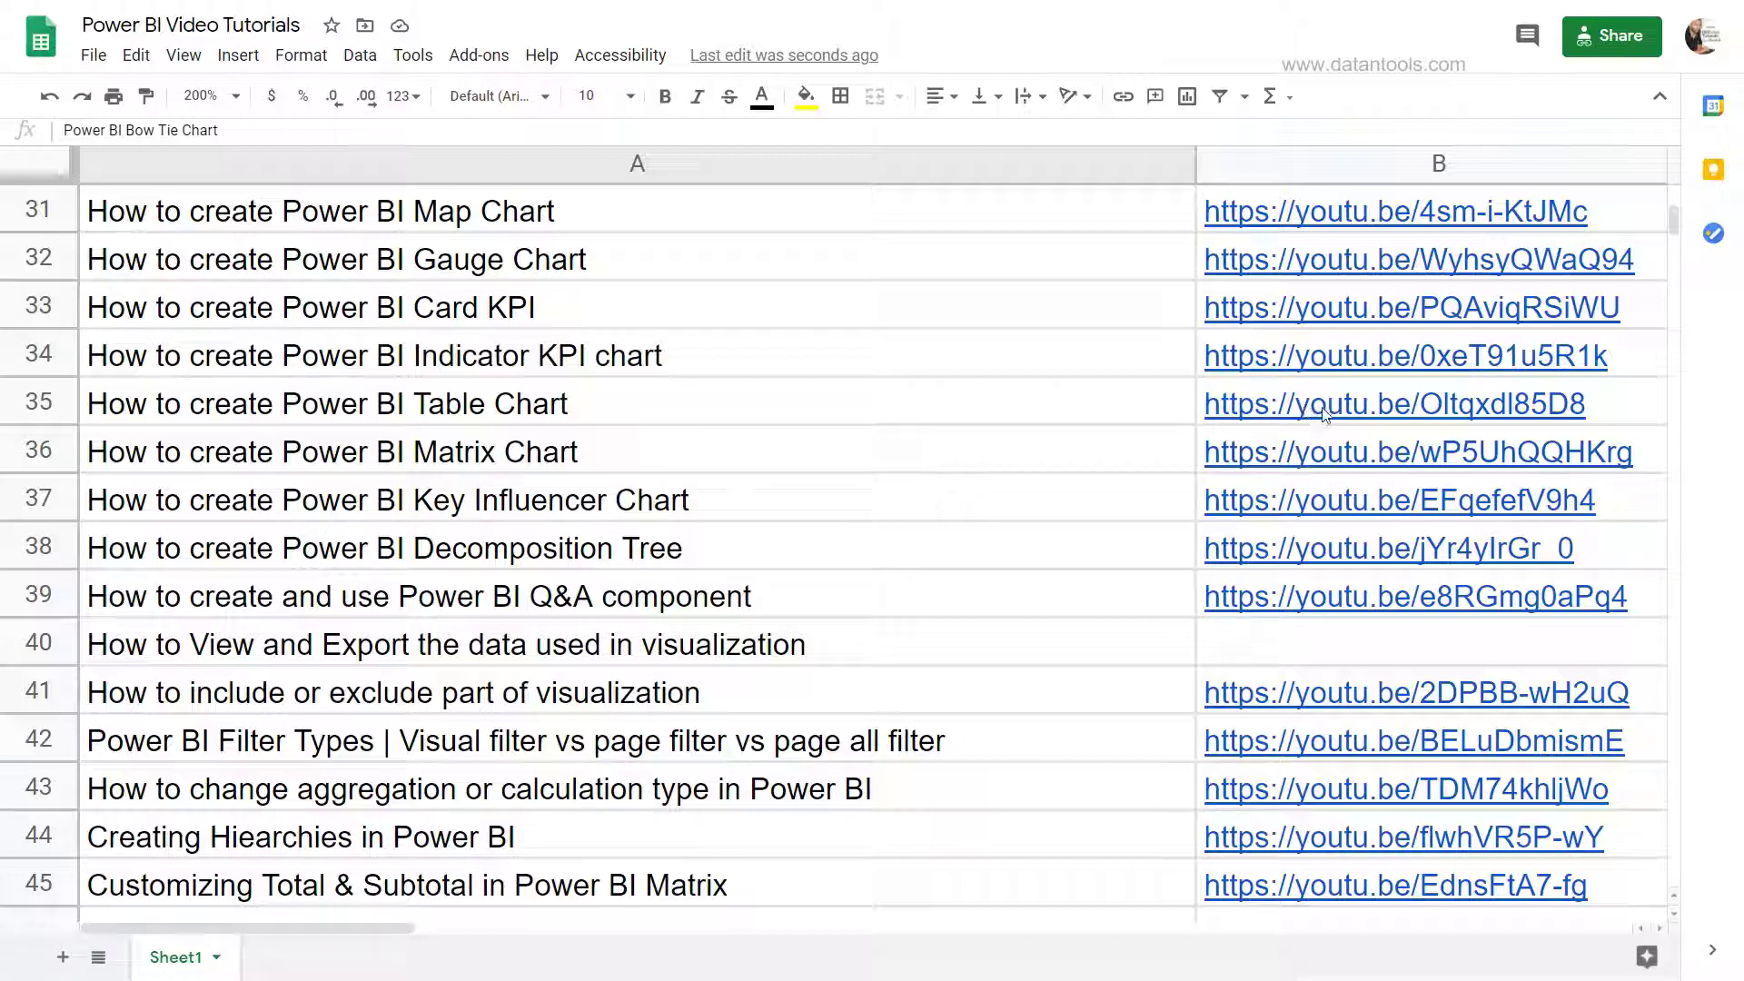
mouse_move(1326, 414)
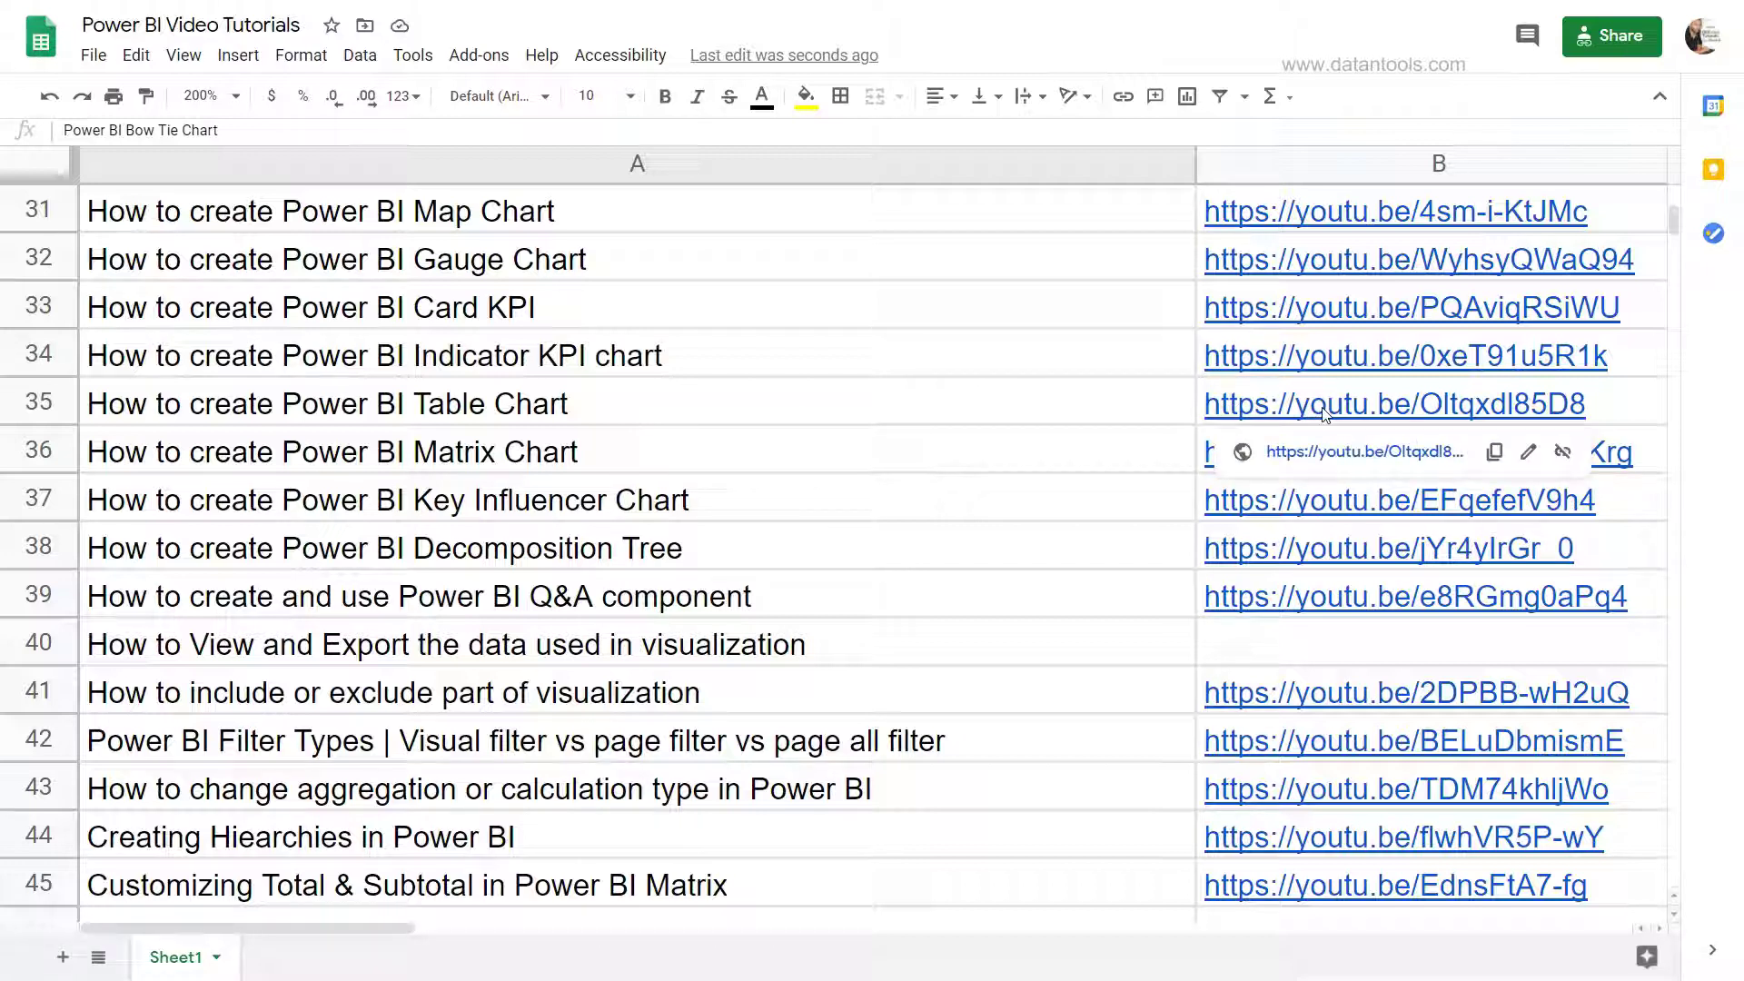
scroll(952, 713, "down", 5)
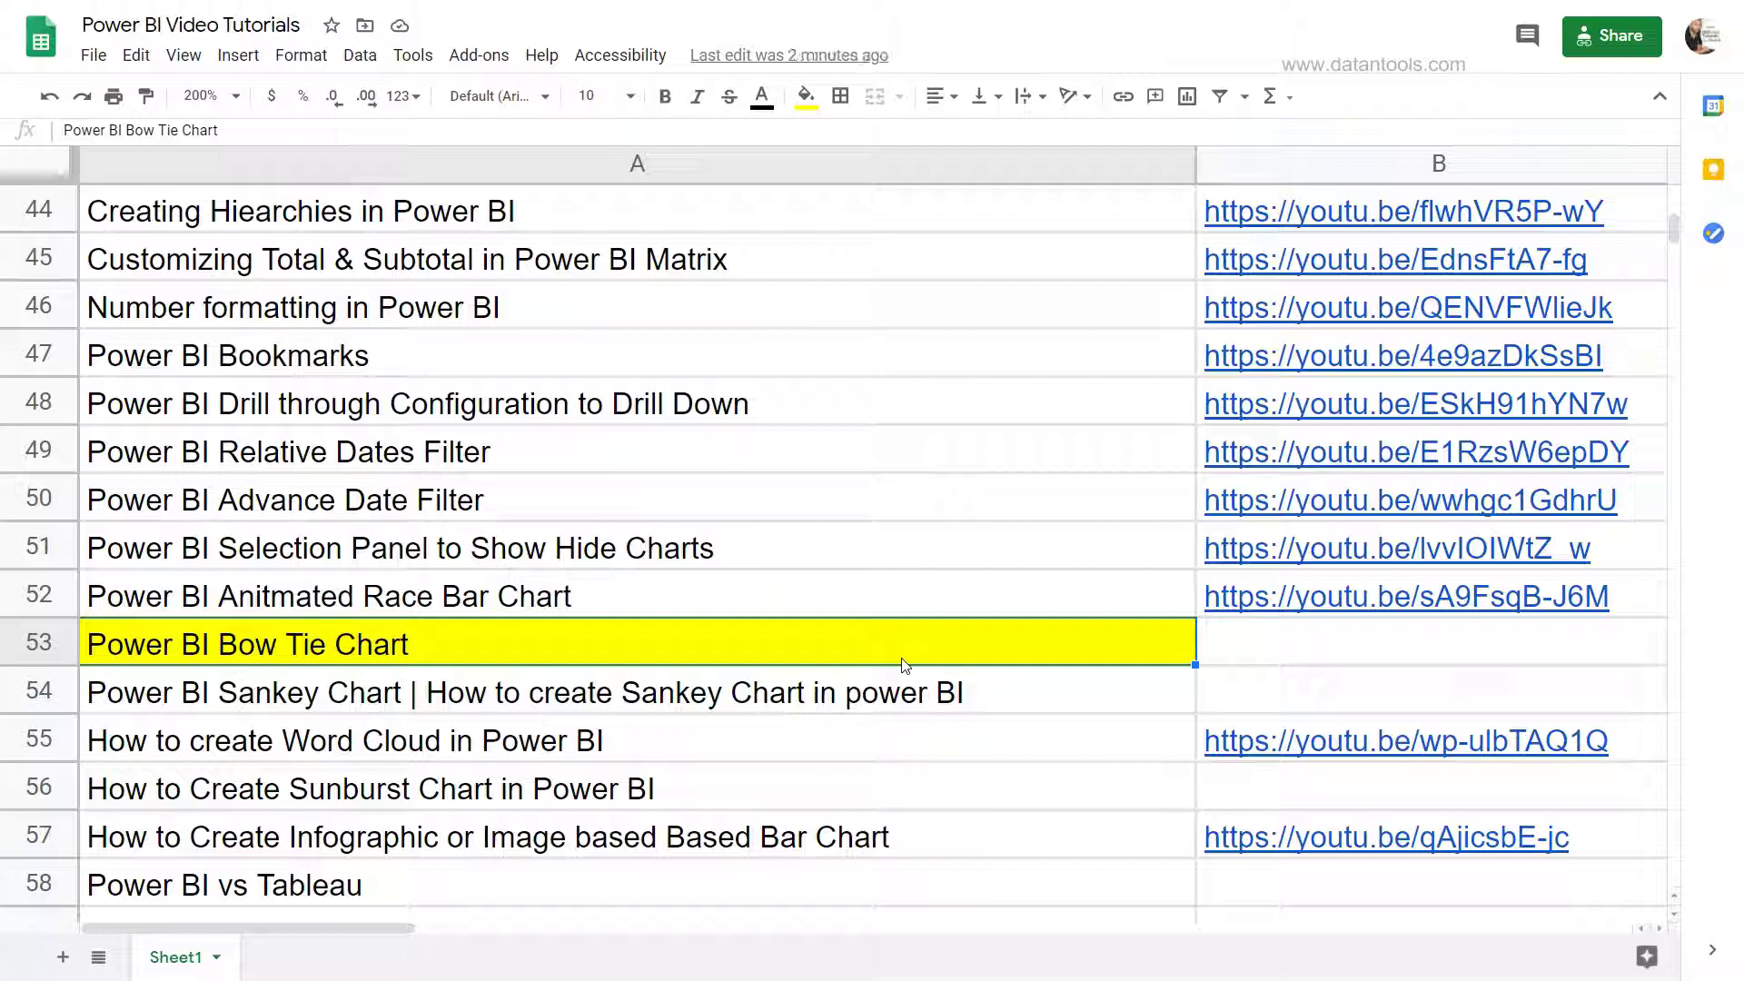
key("alt+Tab")
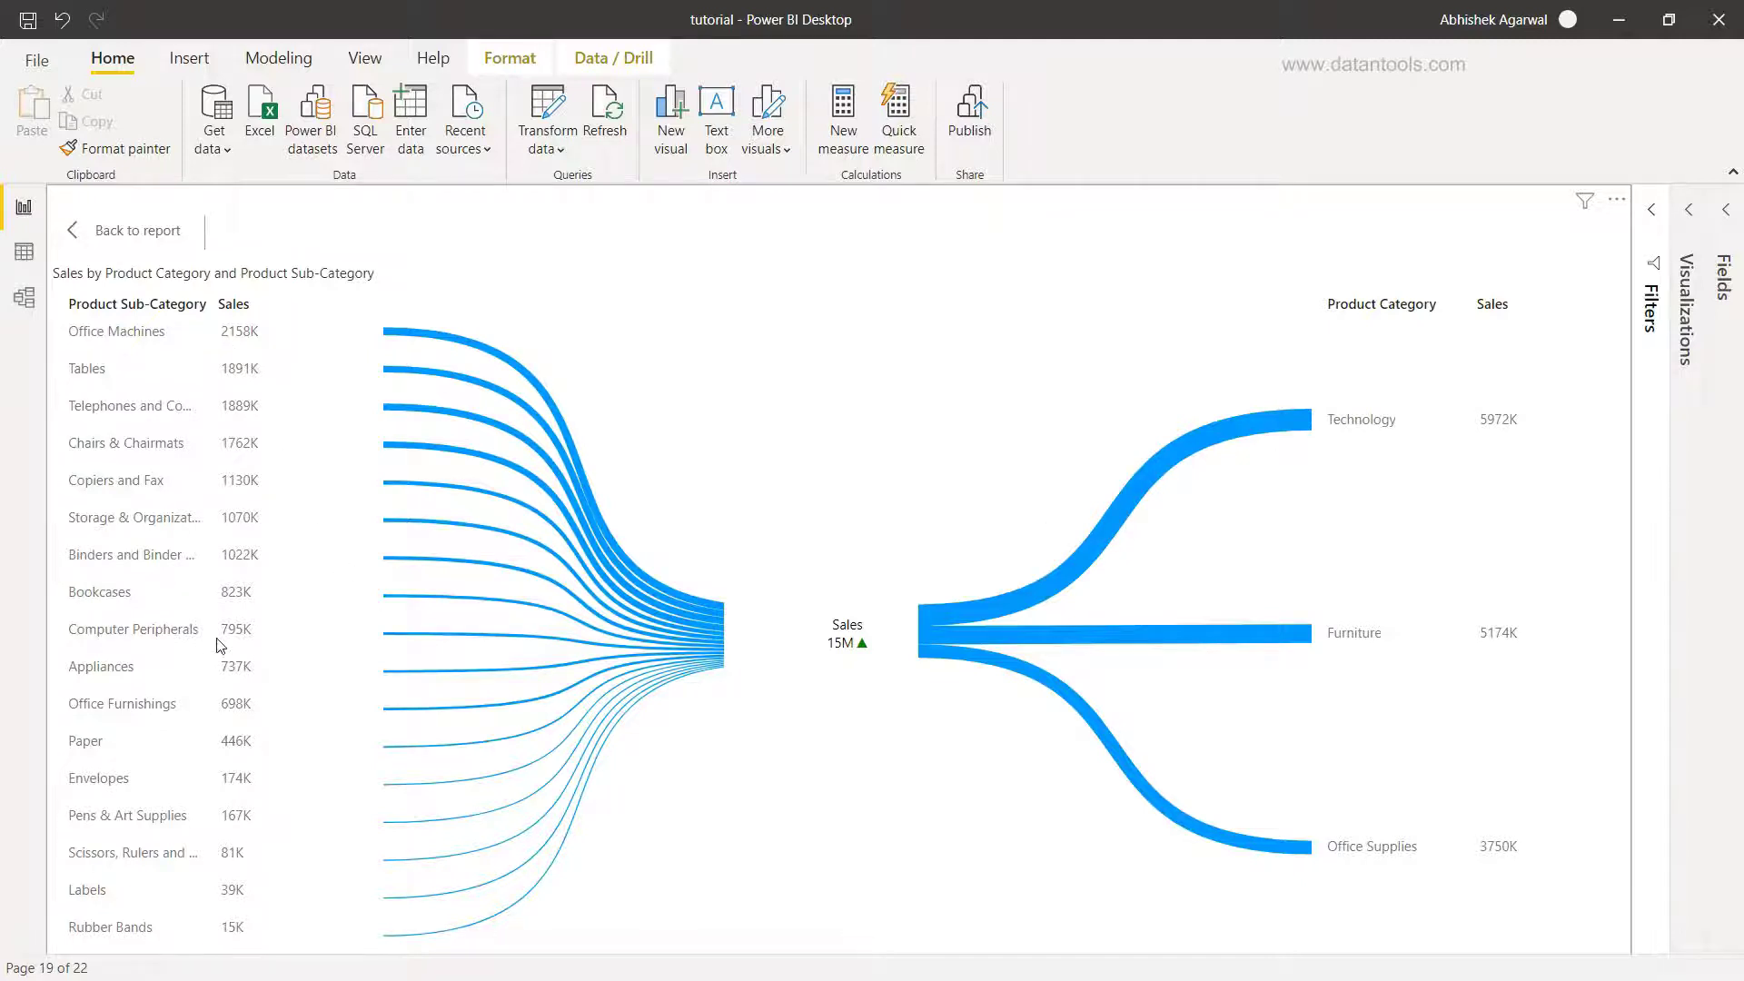
Try the Technology and Office Furnishings selections, then filter the bow tie to Furniture's sub-categories.
left_click(1358, 425)
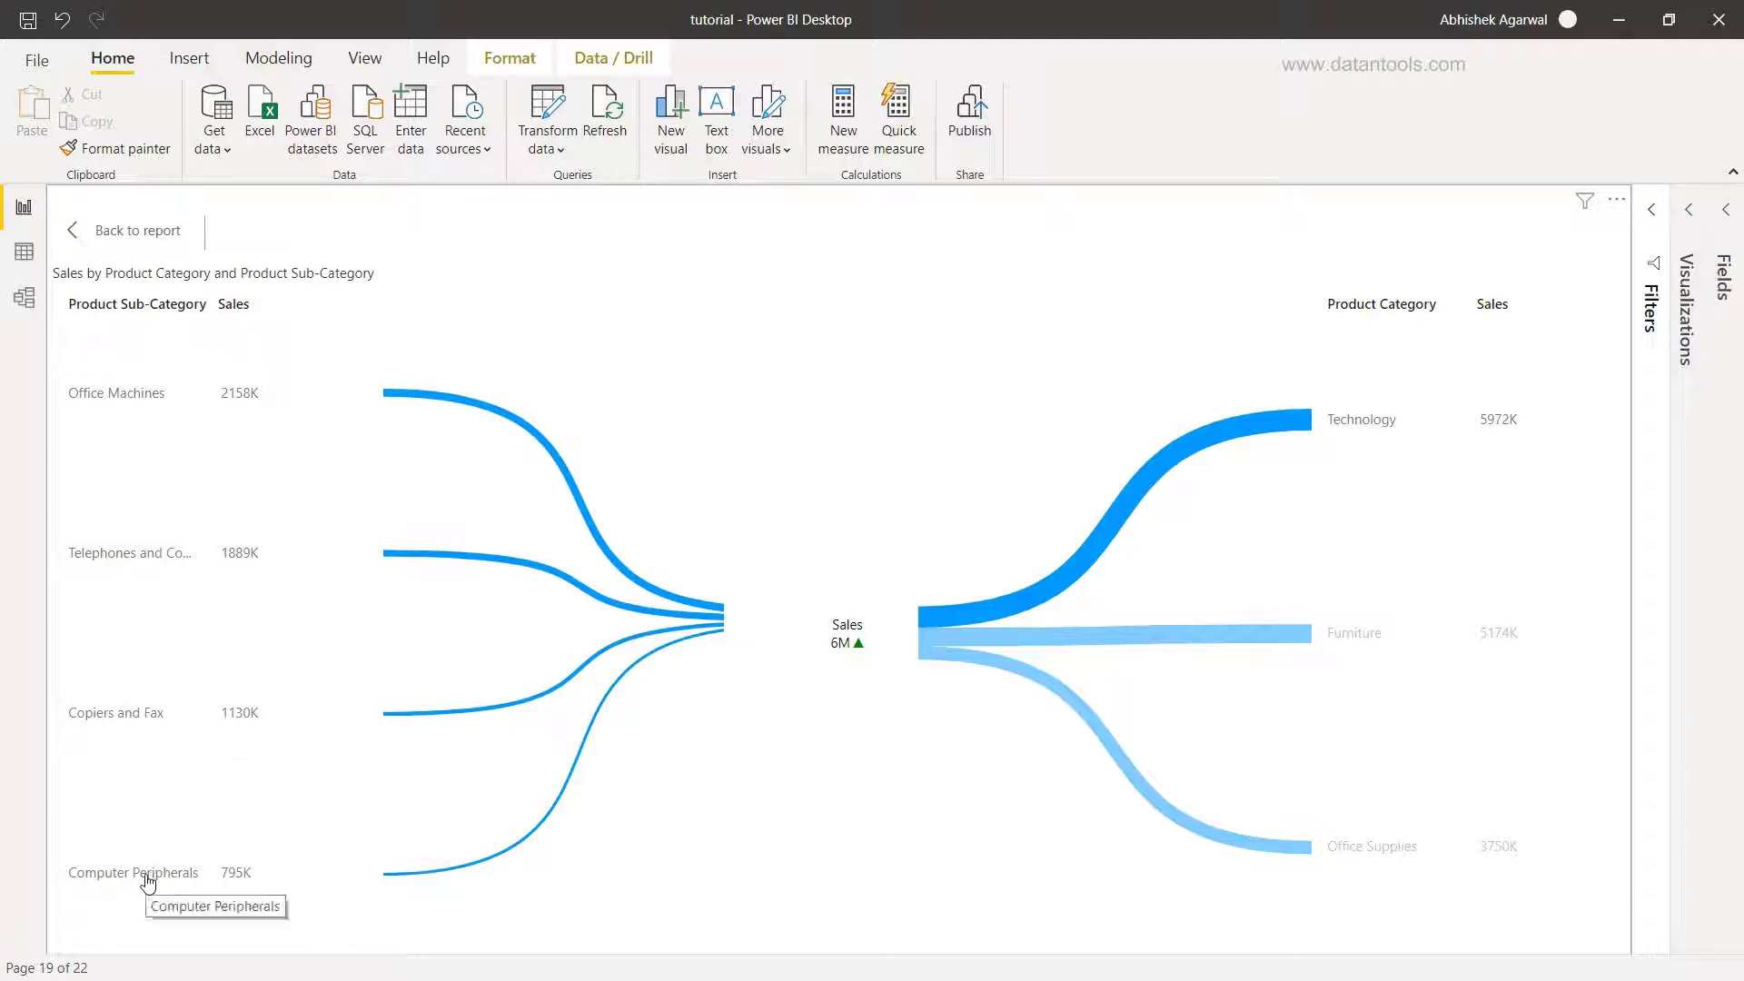
left_click(1374, 421)
left_click(1374, 421)
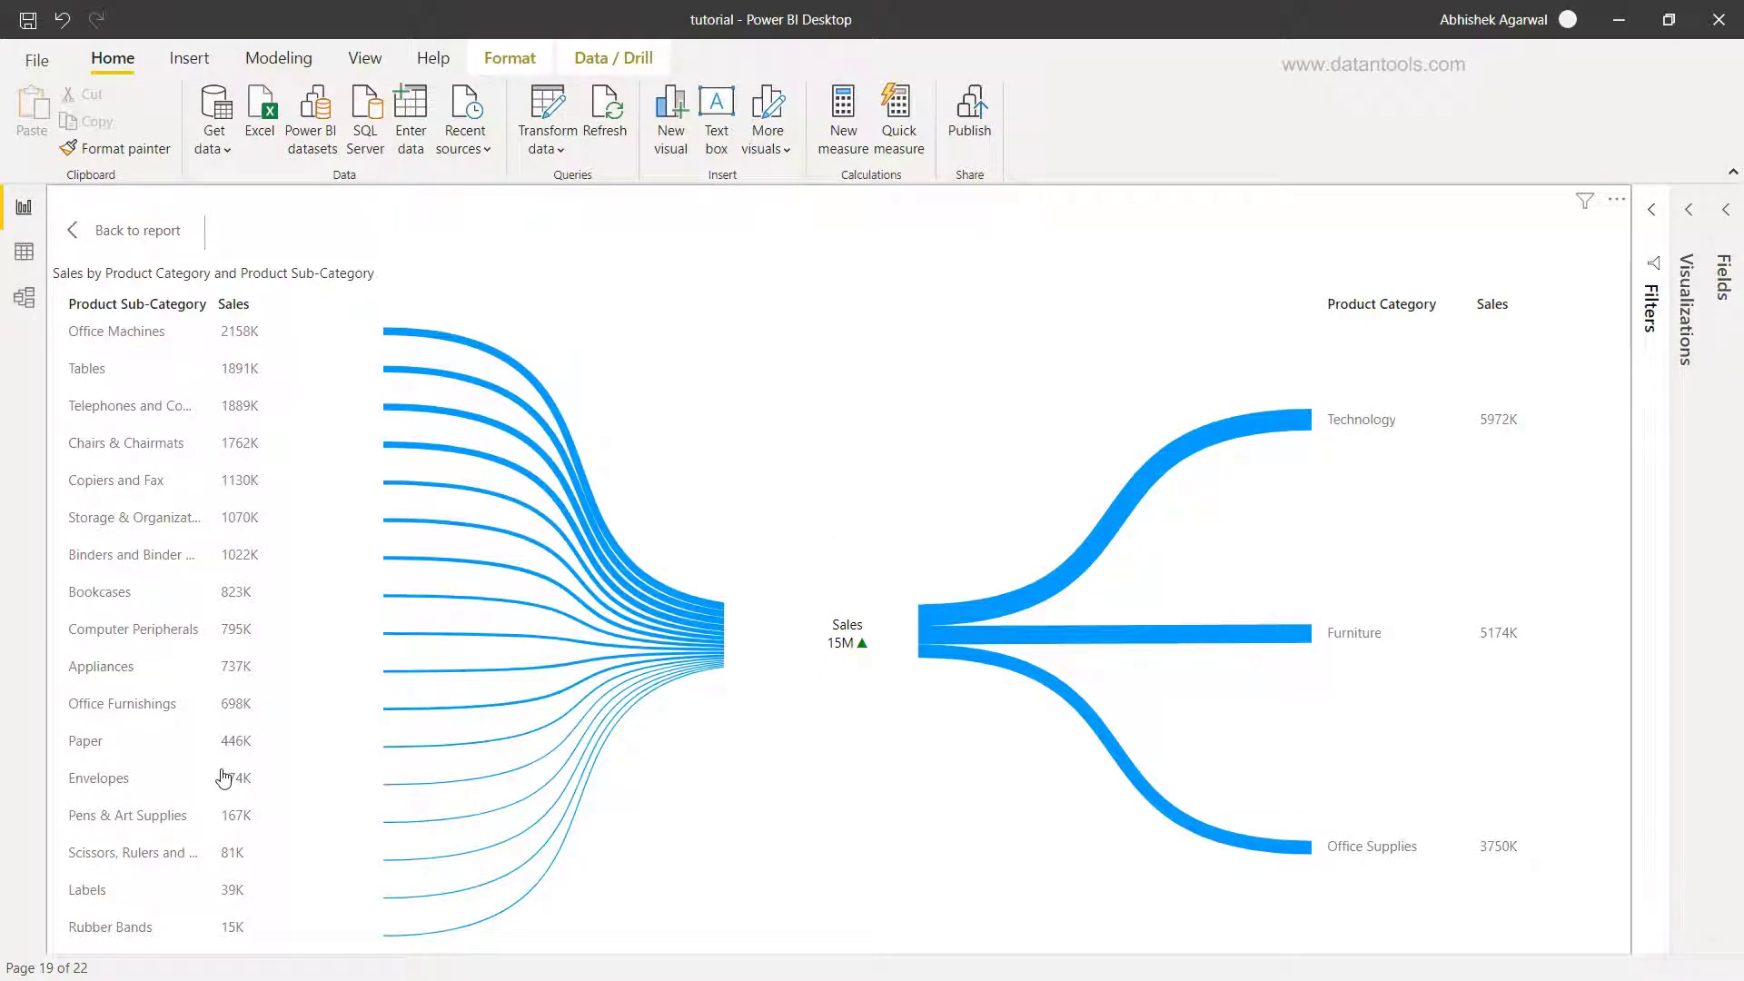
left_click(140, 708)
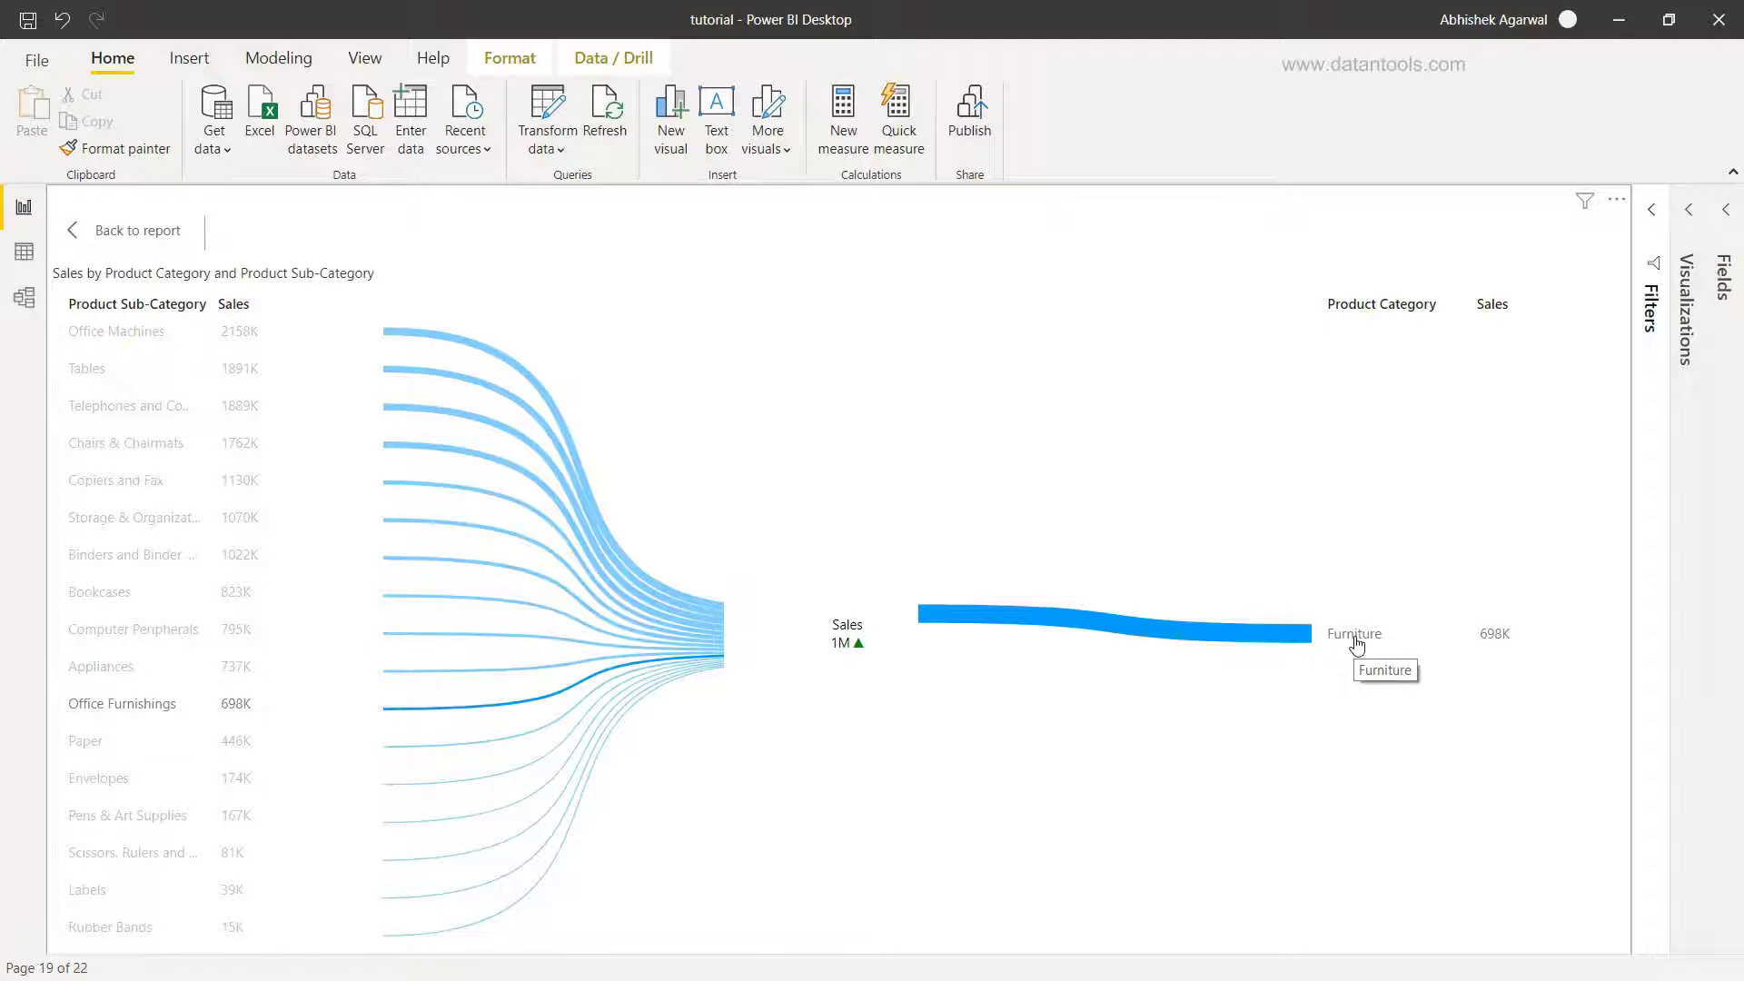
left_click(164, 708)
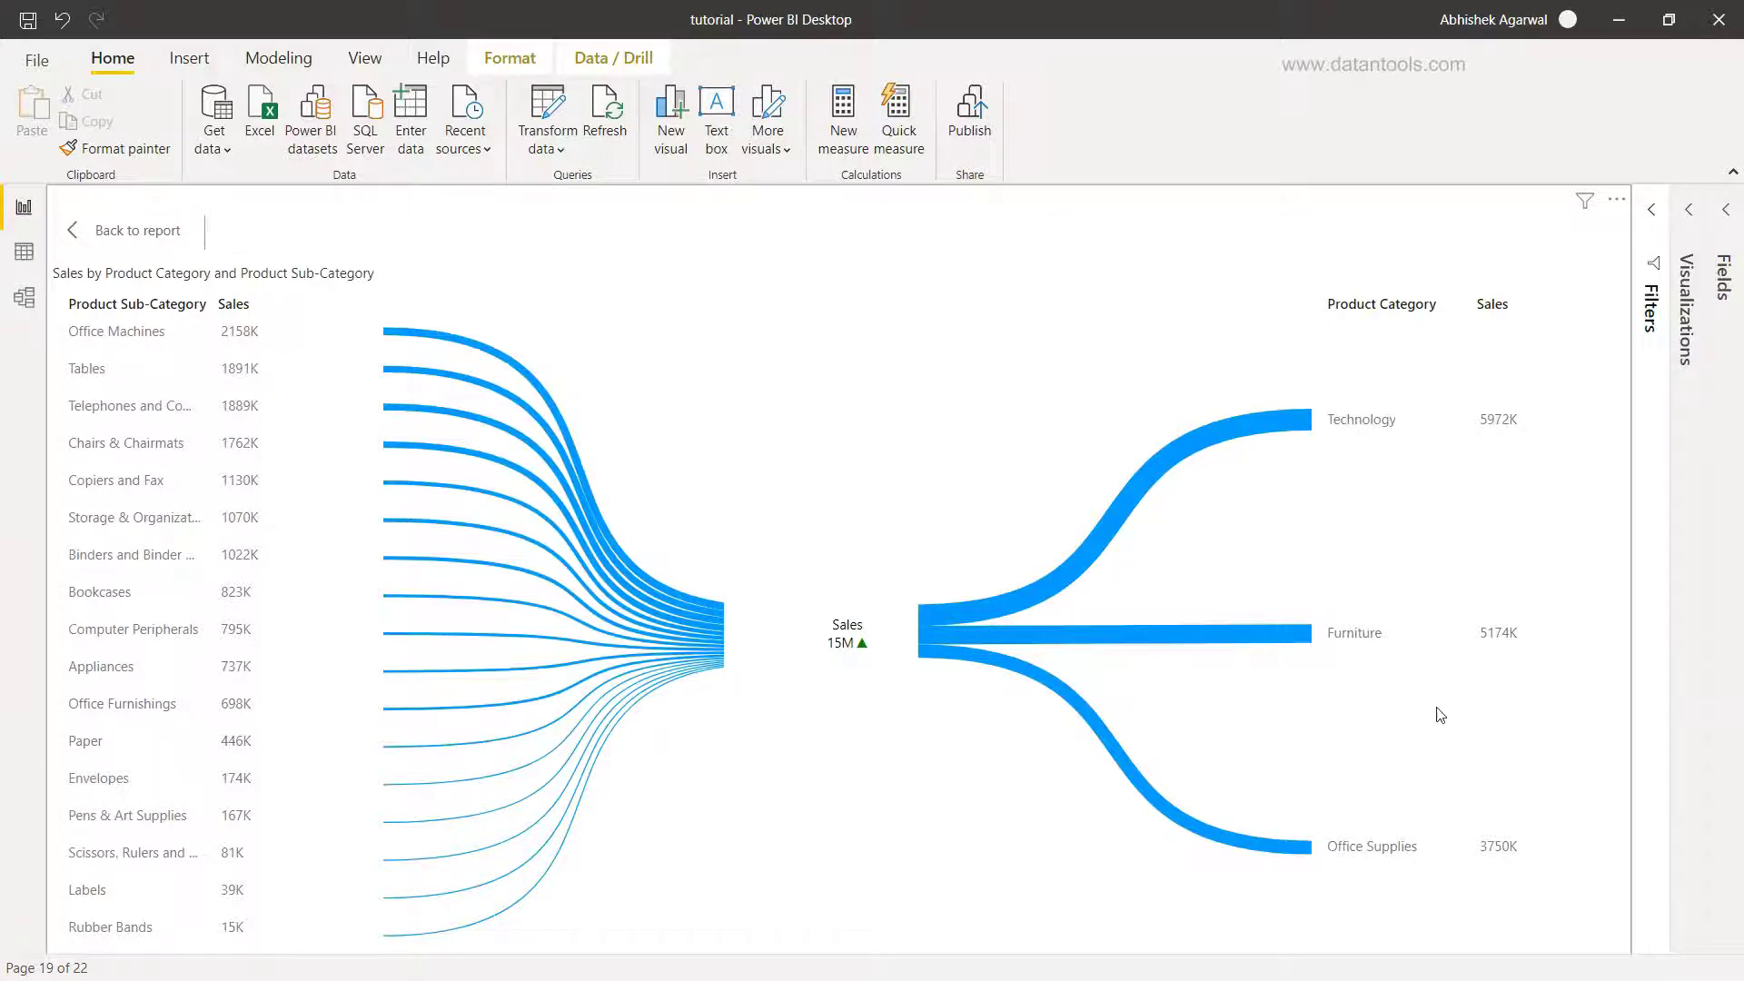
left_click(1377, 646)
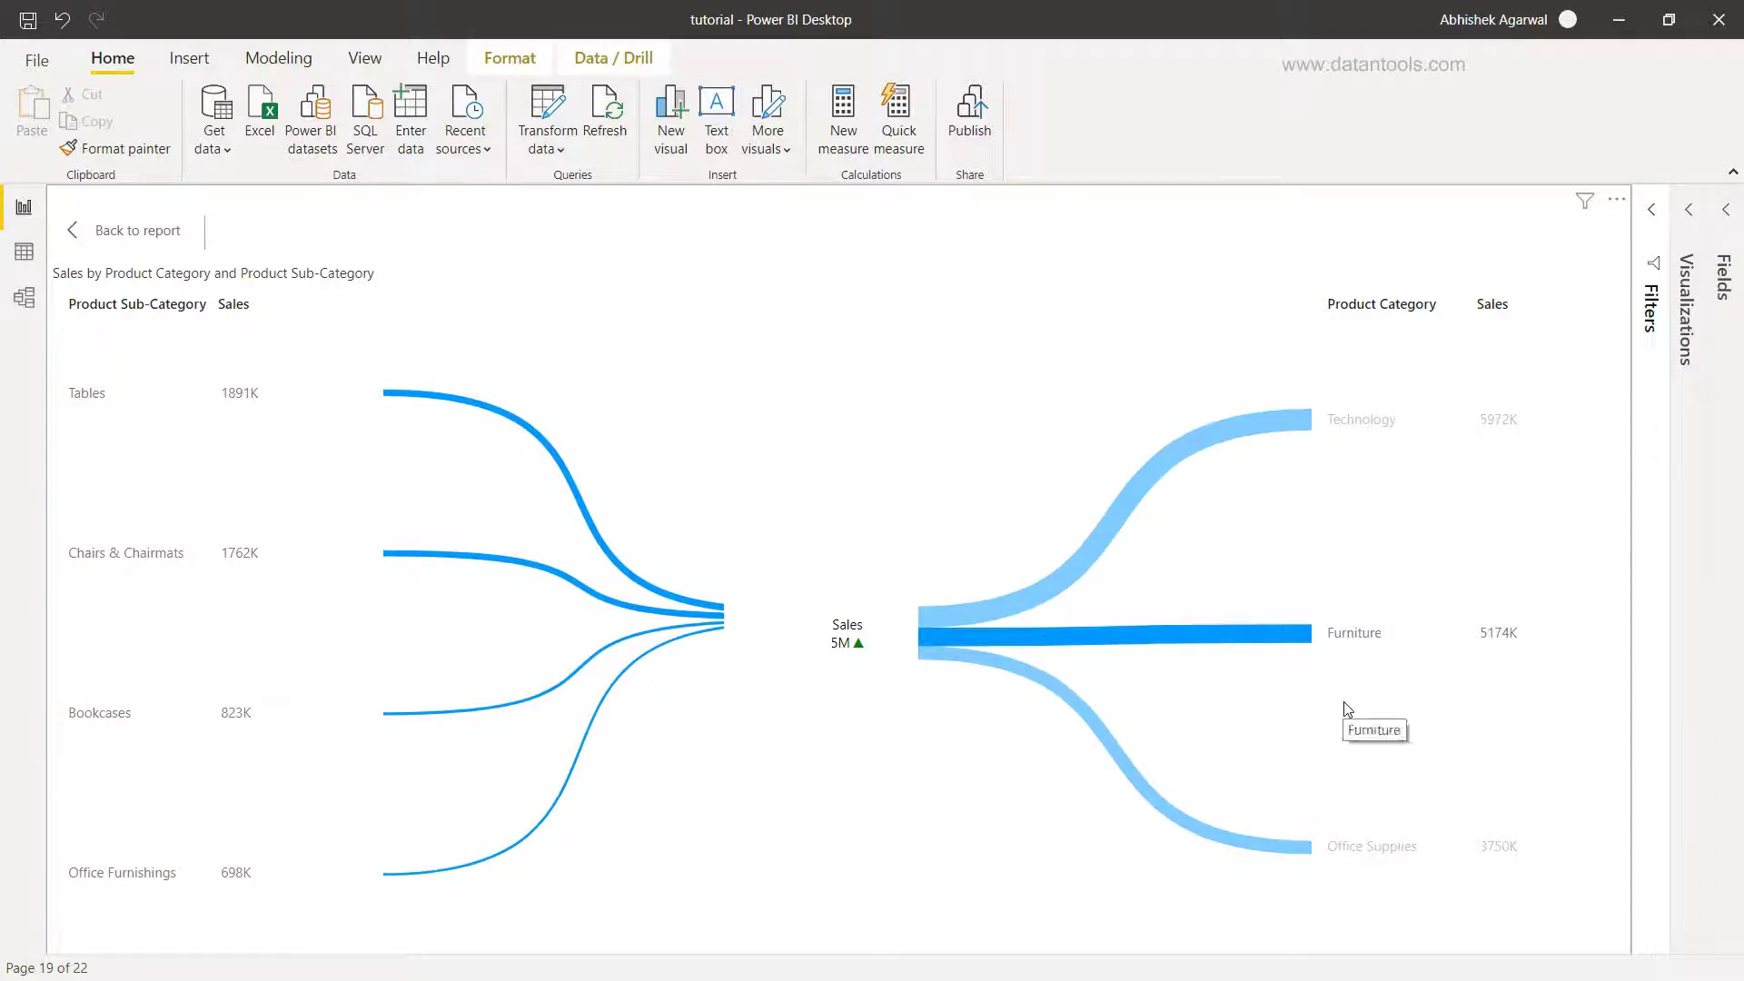
Deselect the Furniture node to restore all three categories totalling 15M.
left_click(1369, 641)
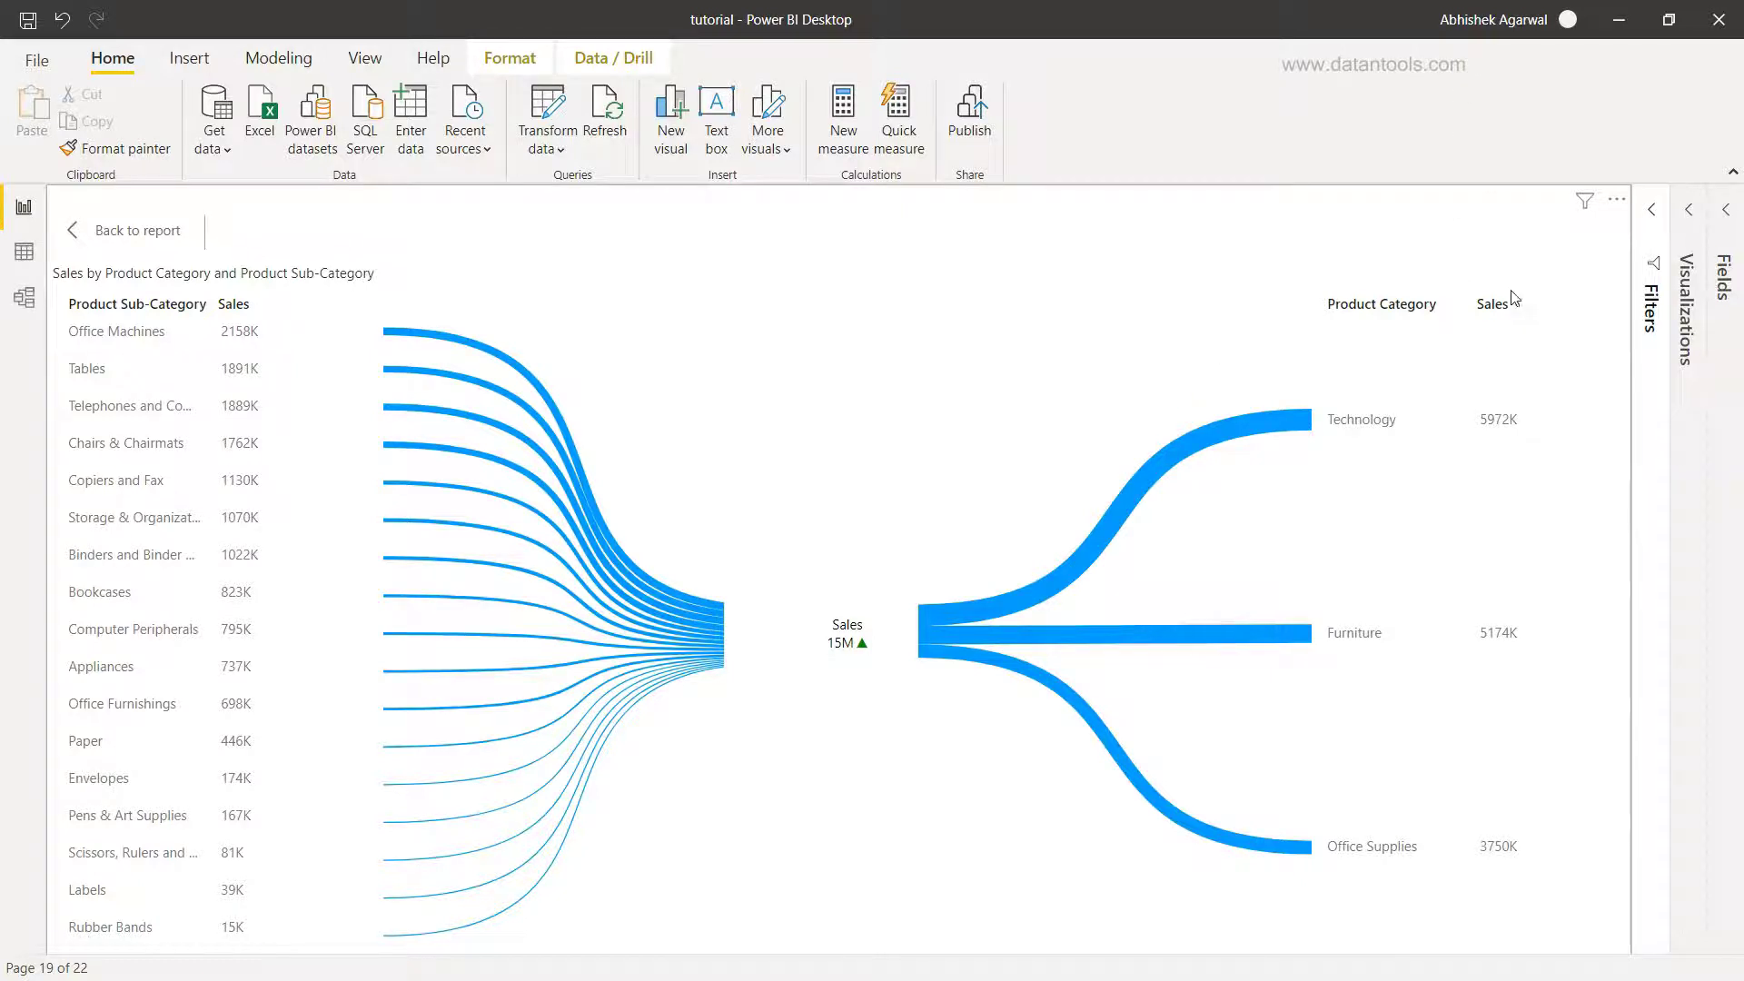
Leave focus mode and remove the existing bow tie visual from the Bow Tie page.
left_click(135, 234)
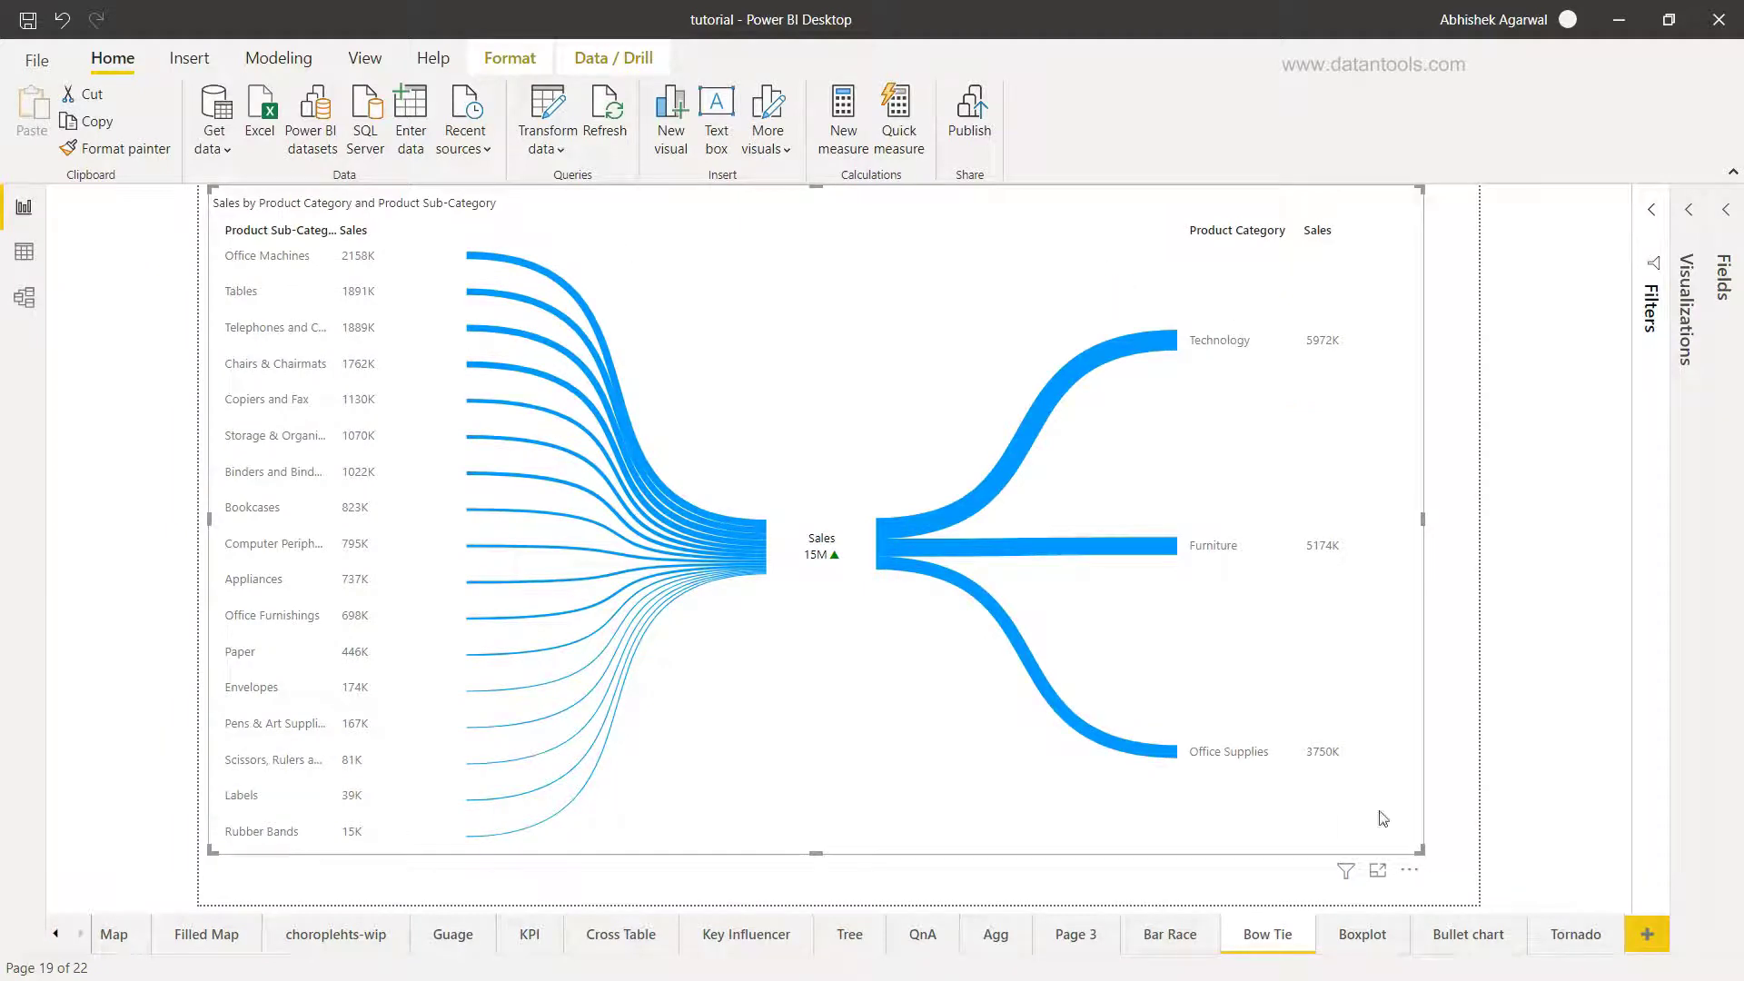
left_click(1409, 871)
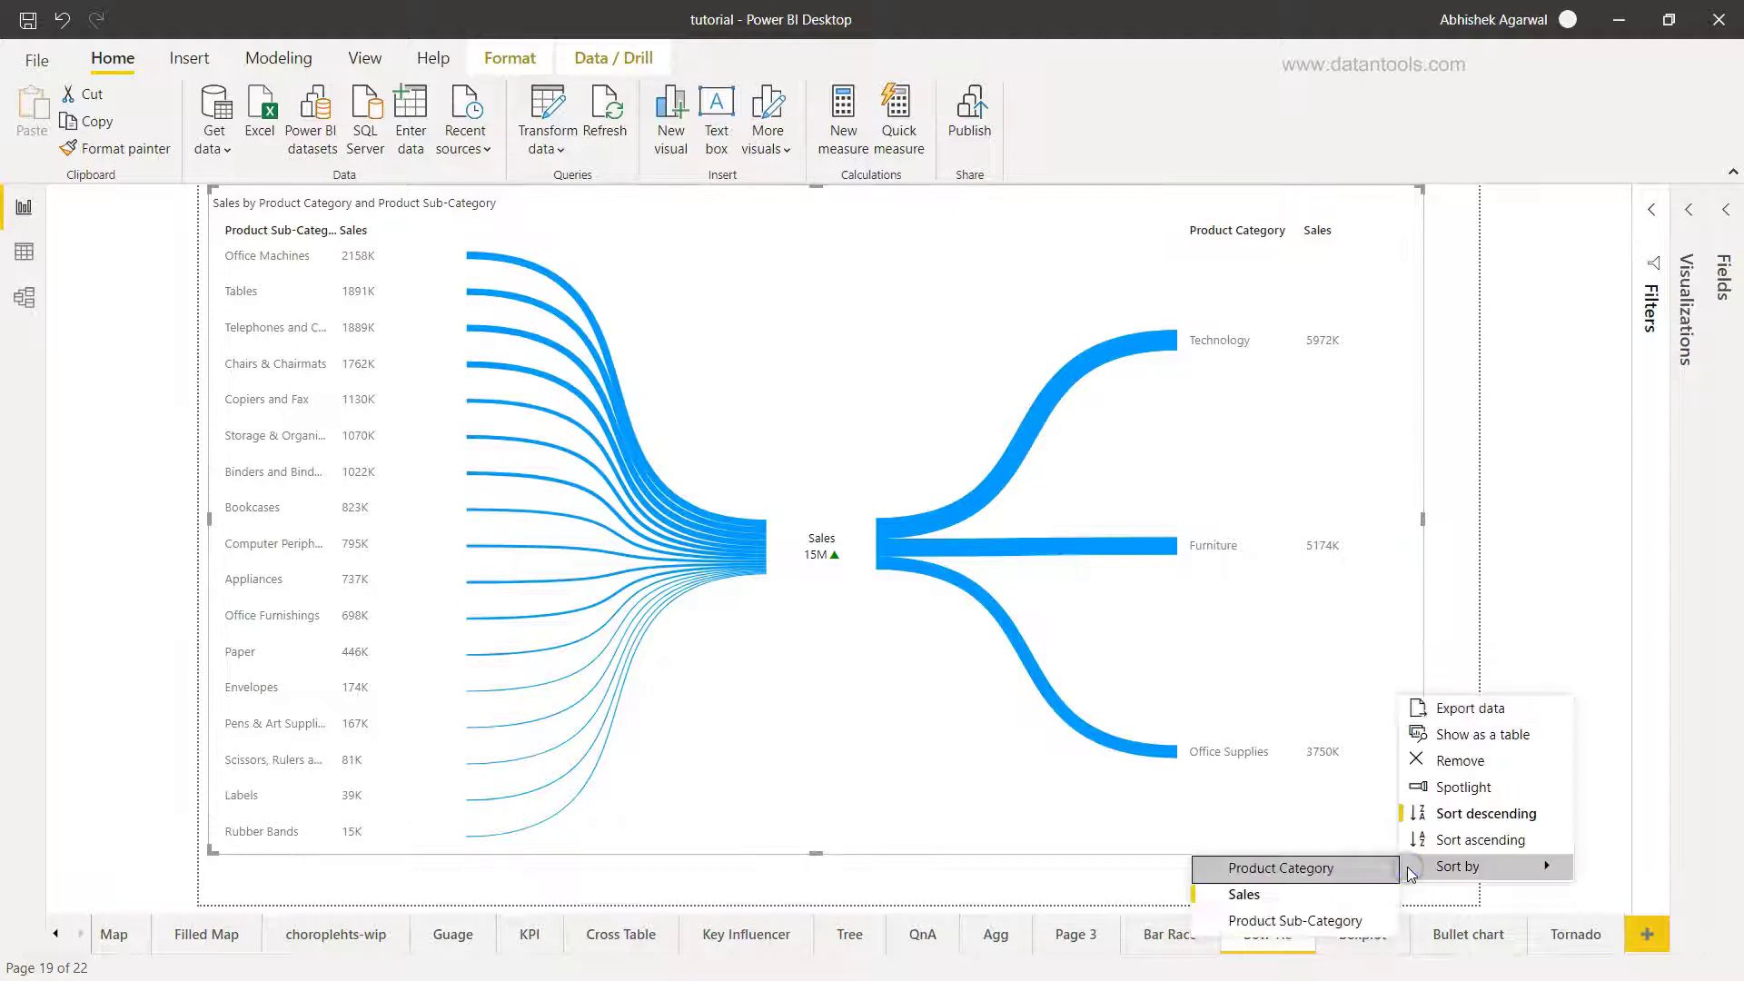
left_click(1484, 761)
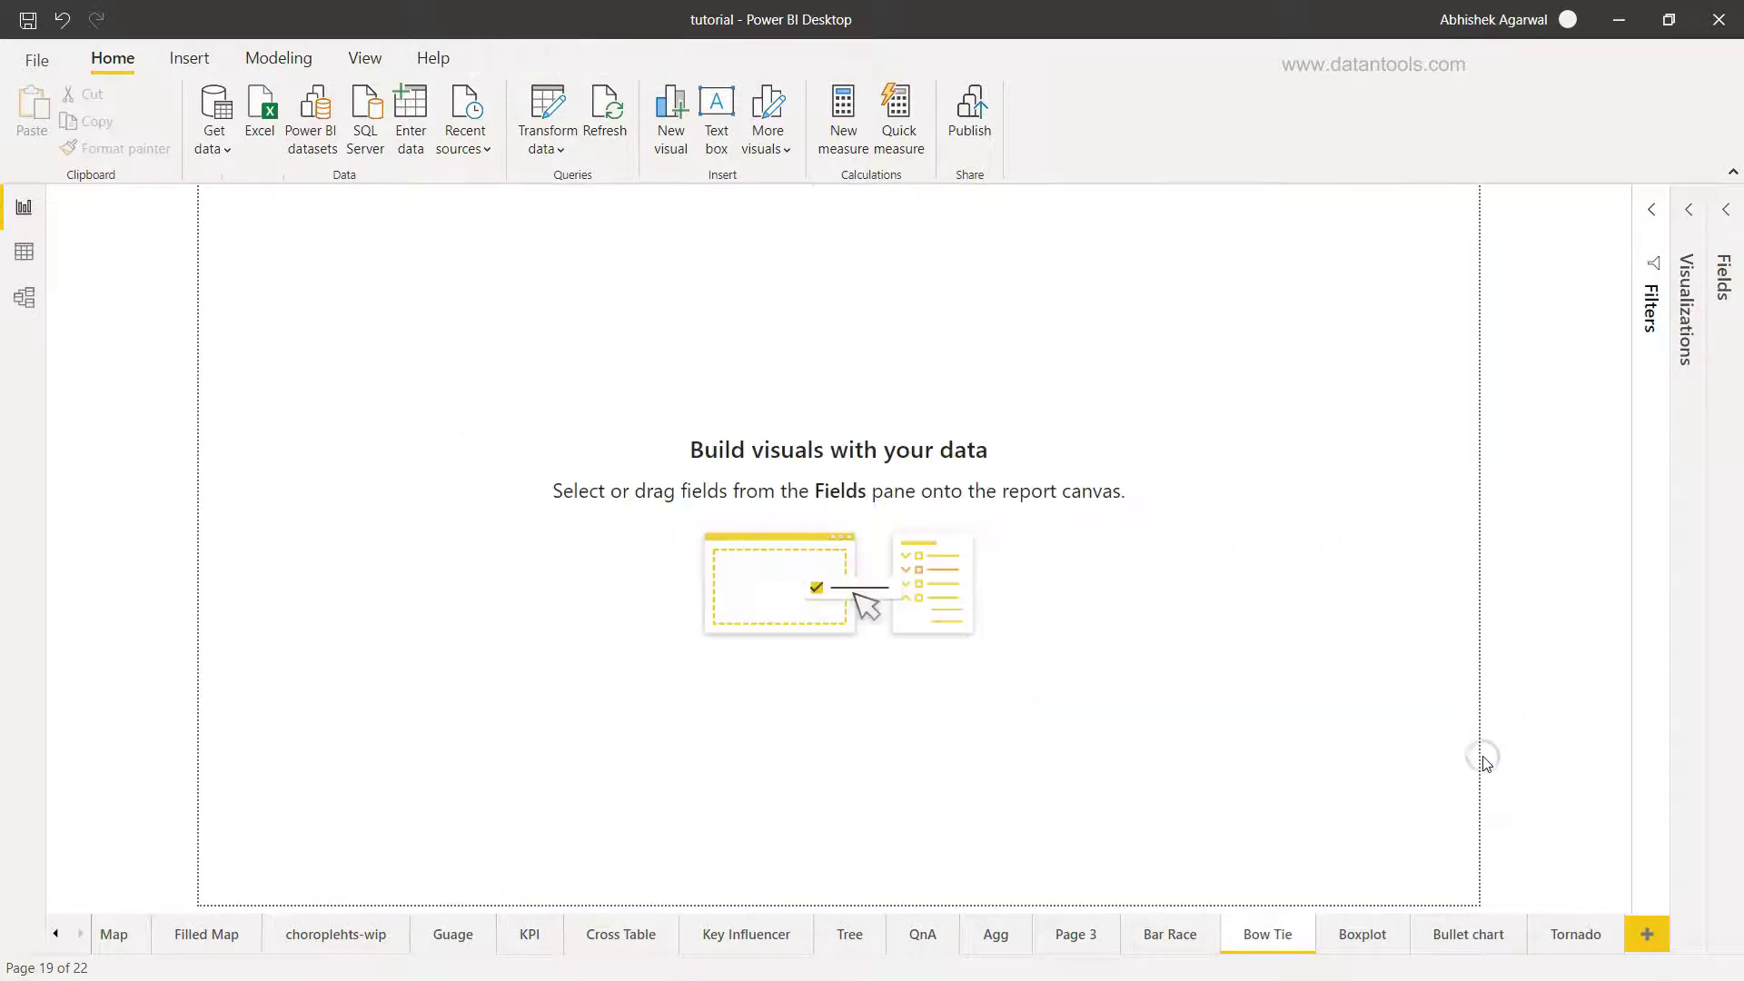
Bring up the Get more visuals store from the Visualizations pane.
left_click(1688, 212)
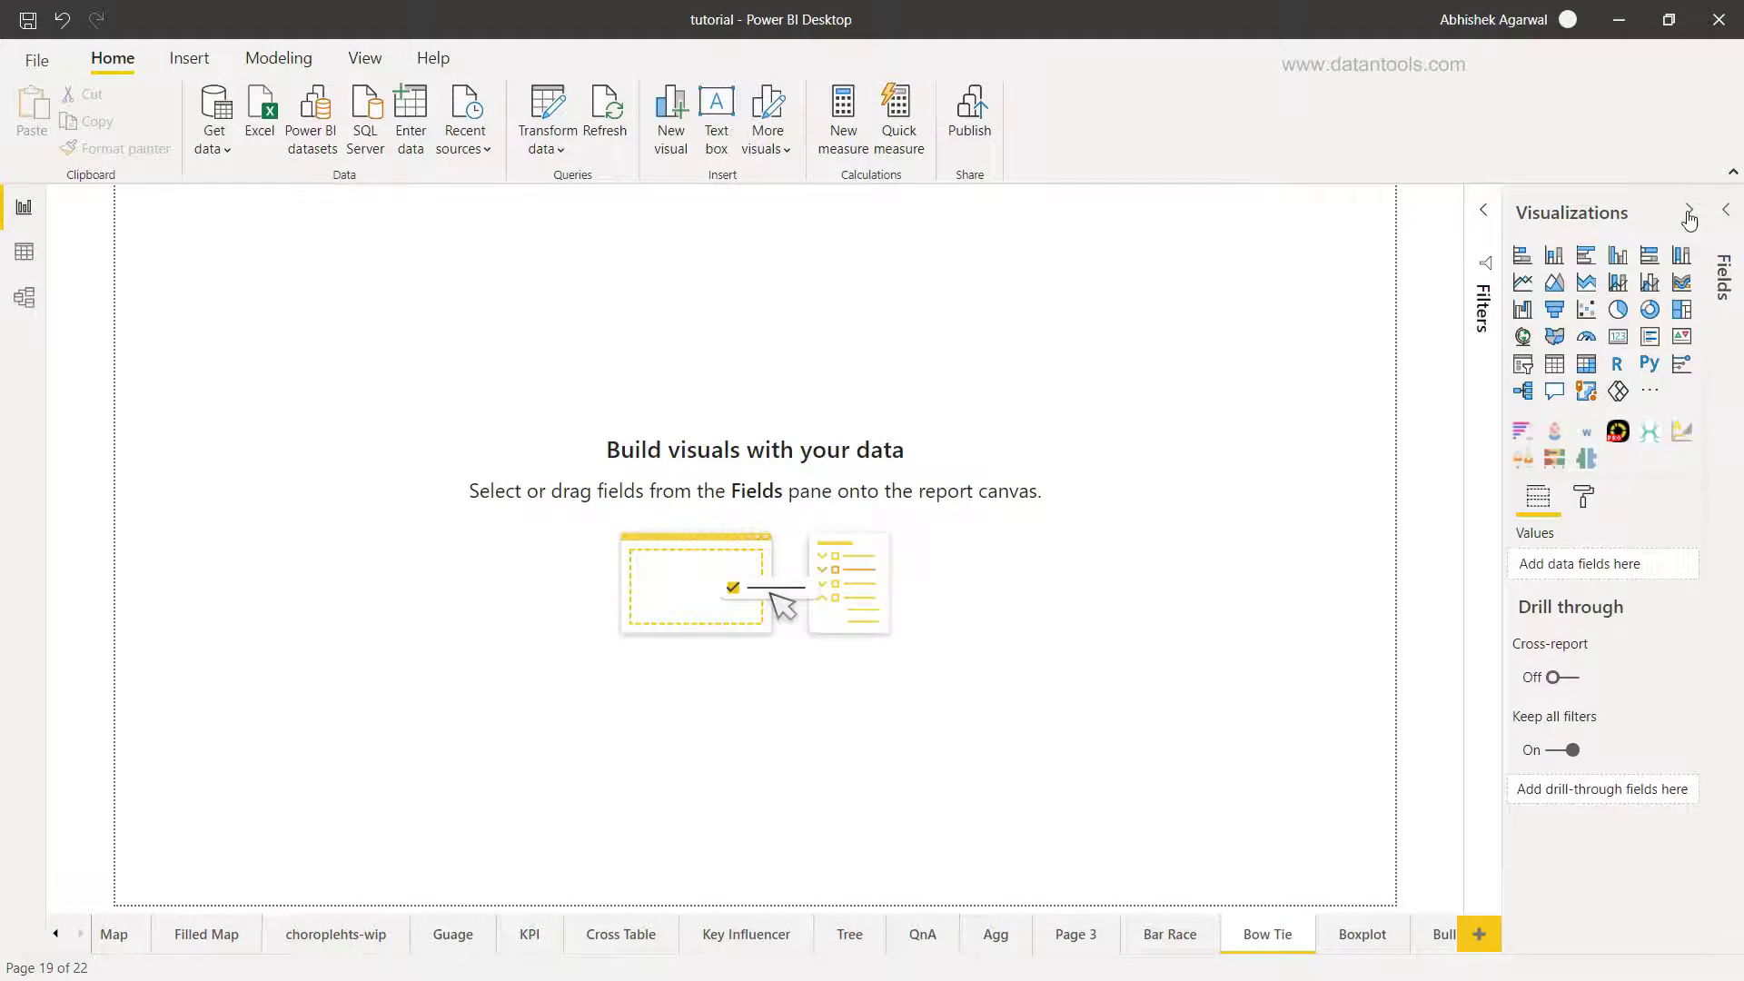
left_click(1650, 391)
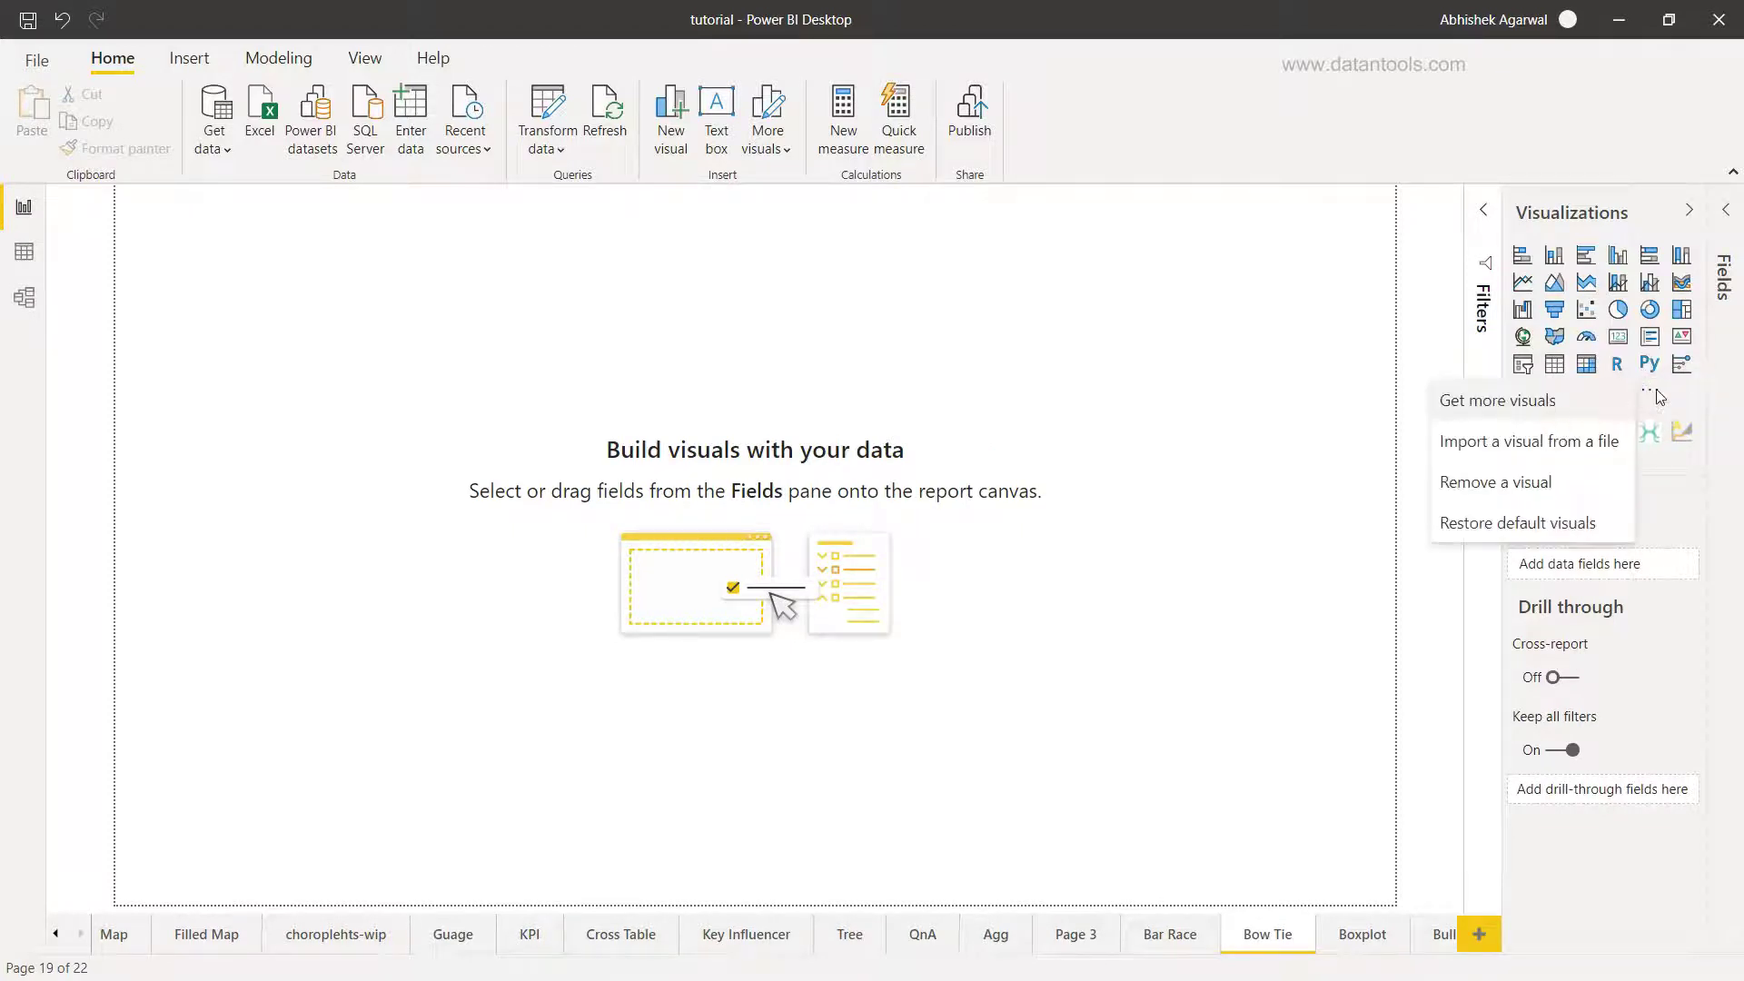
left_click(1545, 401)
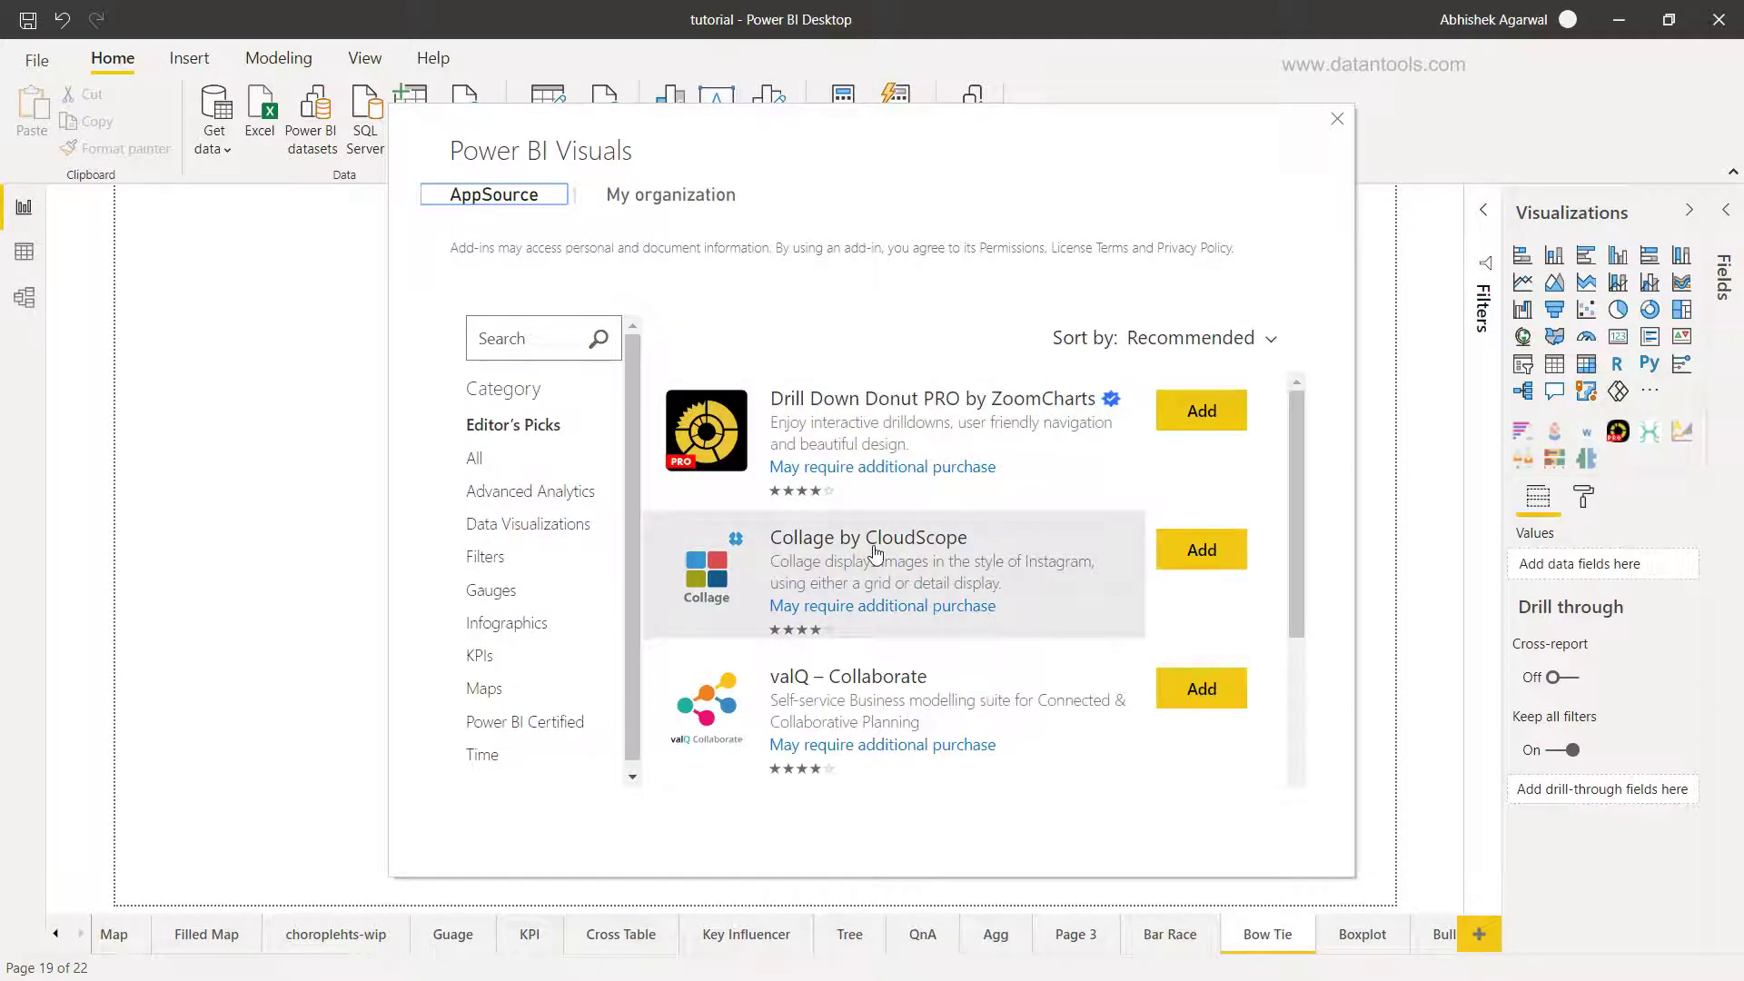
Search the AppSource visuals store for 'Bowtie' to find Bowtie Chart by MAQ Software.
scroll(875, 551, "down", 2)
scroll(874, 551, "up", 2)
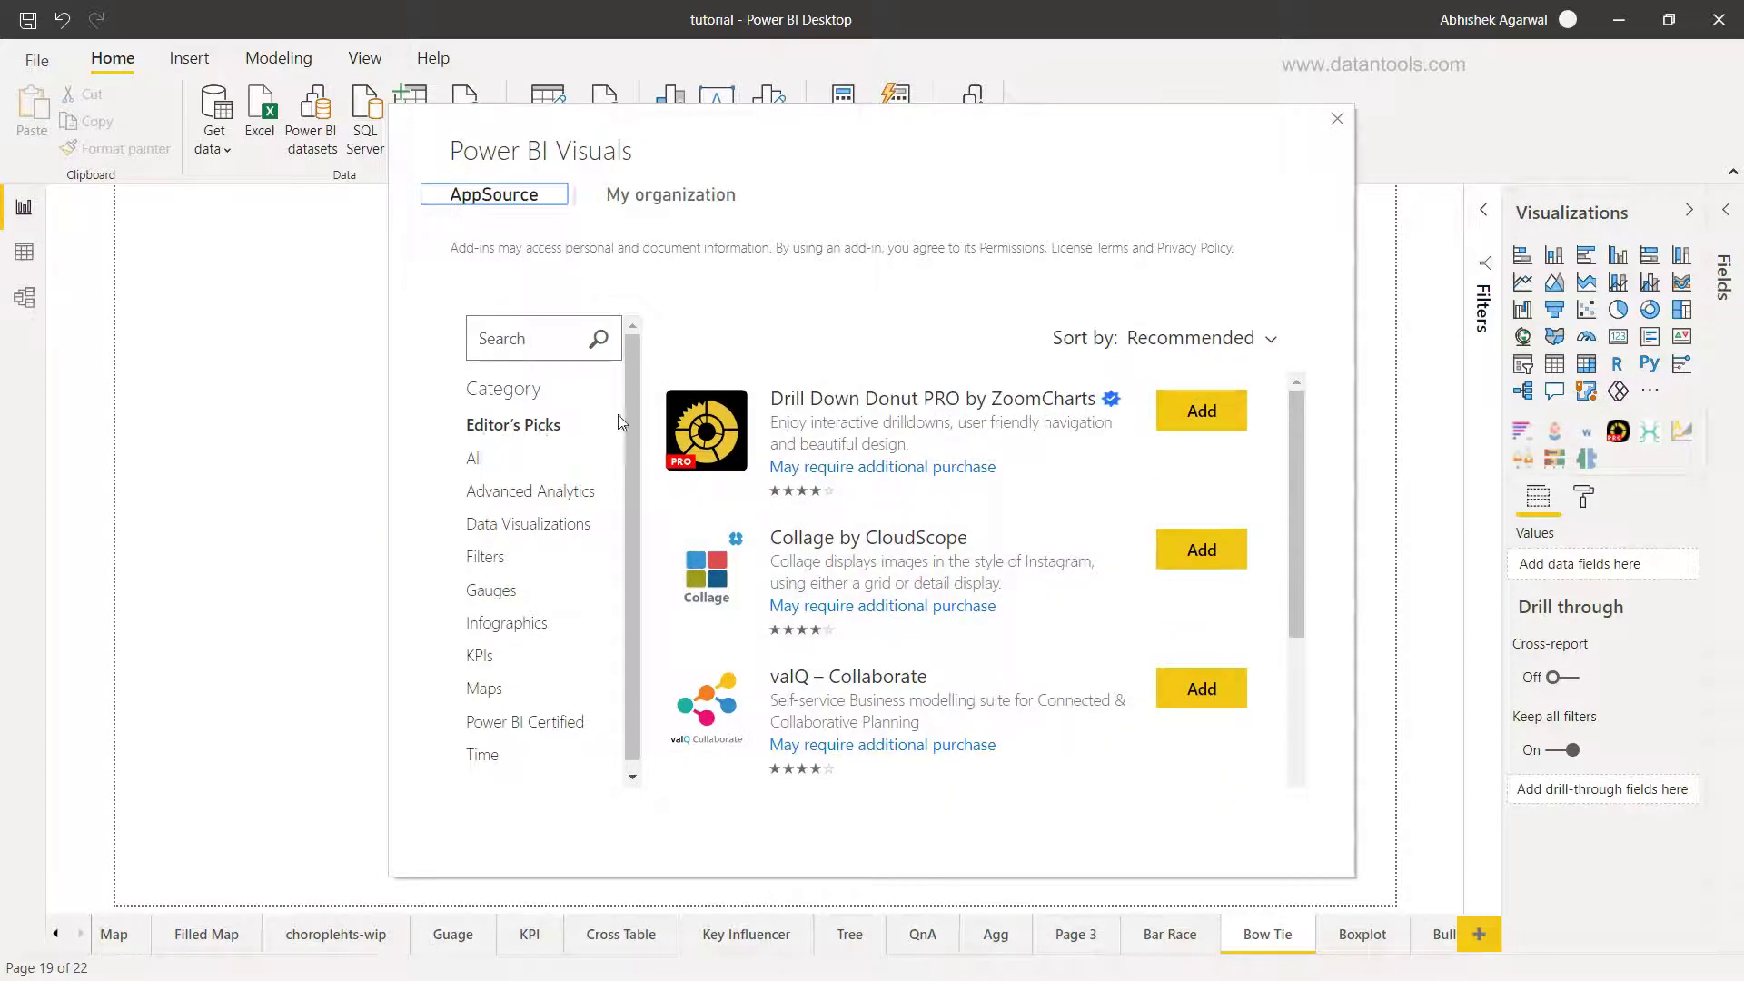
scroll(894, 652, "down", 3)
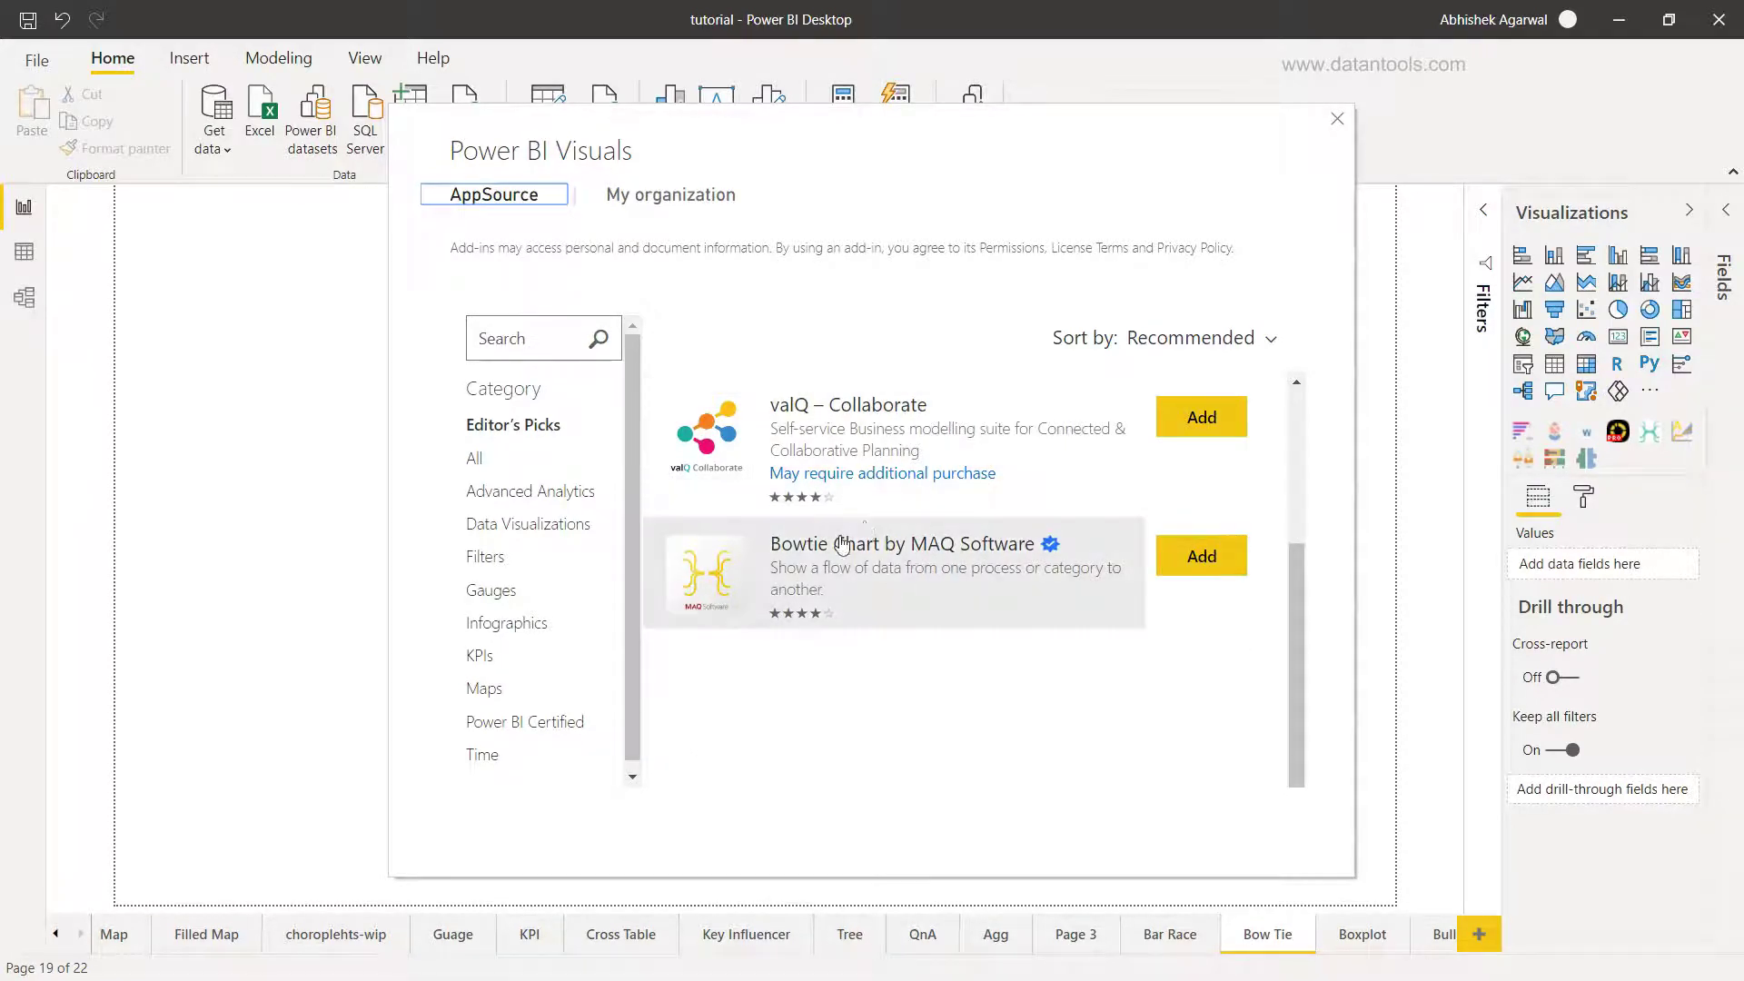
scroll(866, 529, "up", 1)
scroll(865, 529, "up", 3)
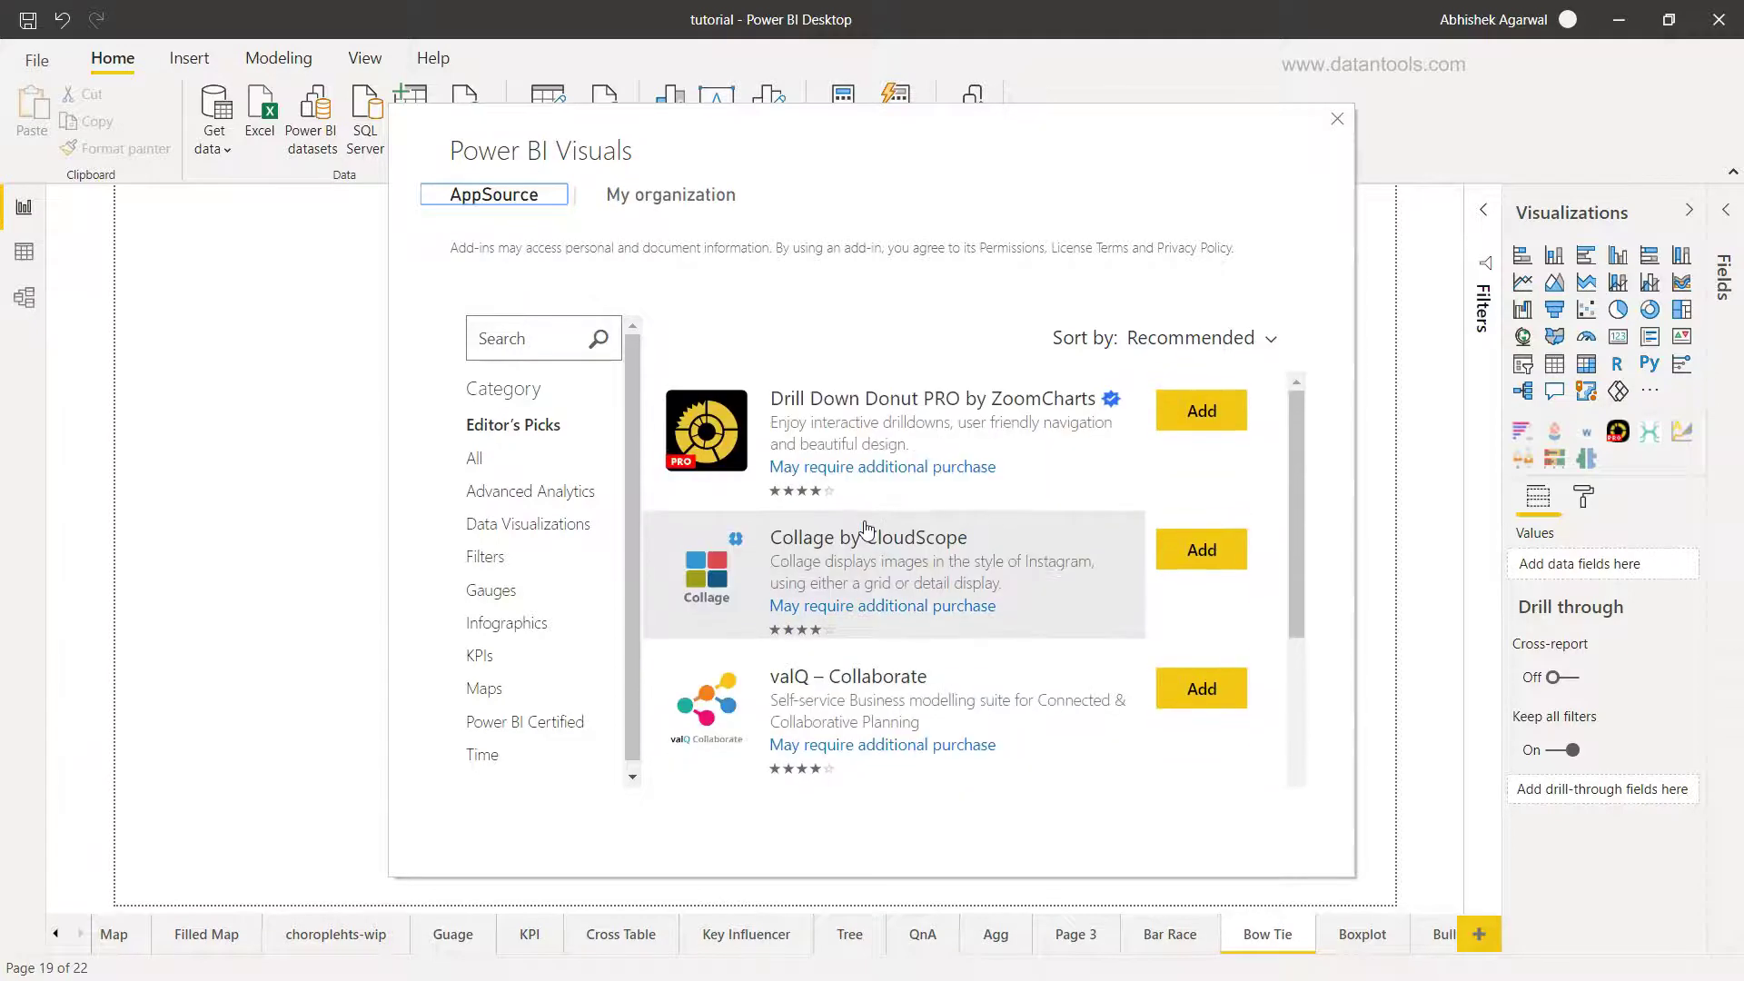
left_click(527, 331)
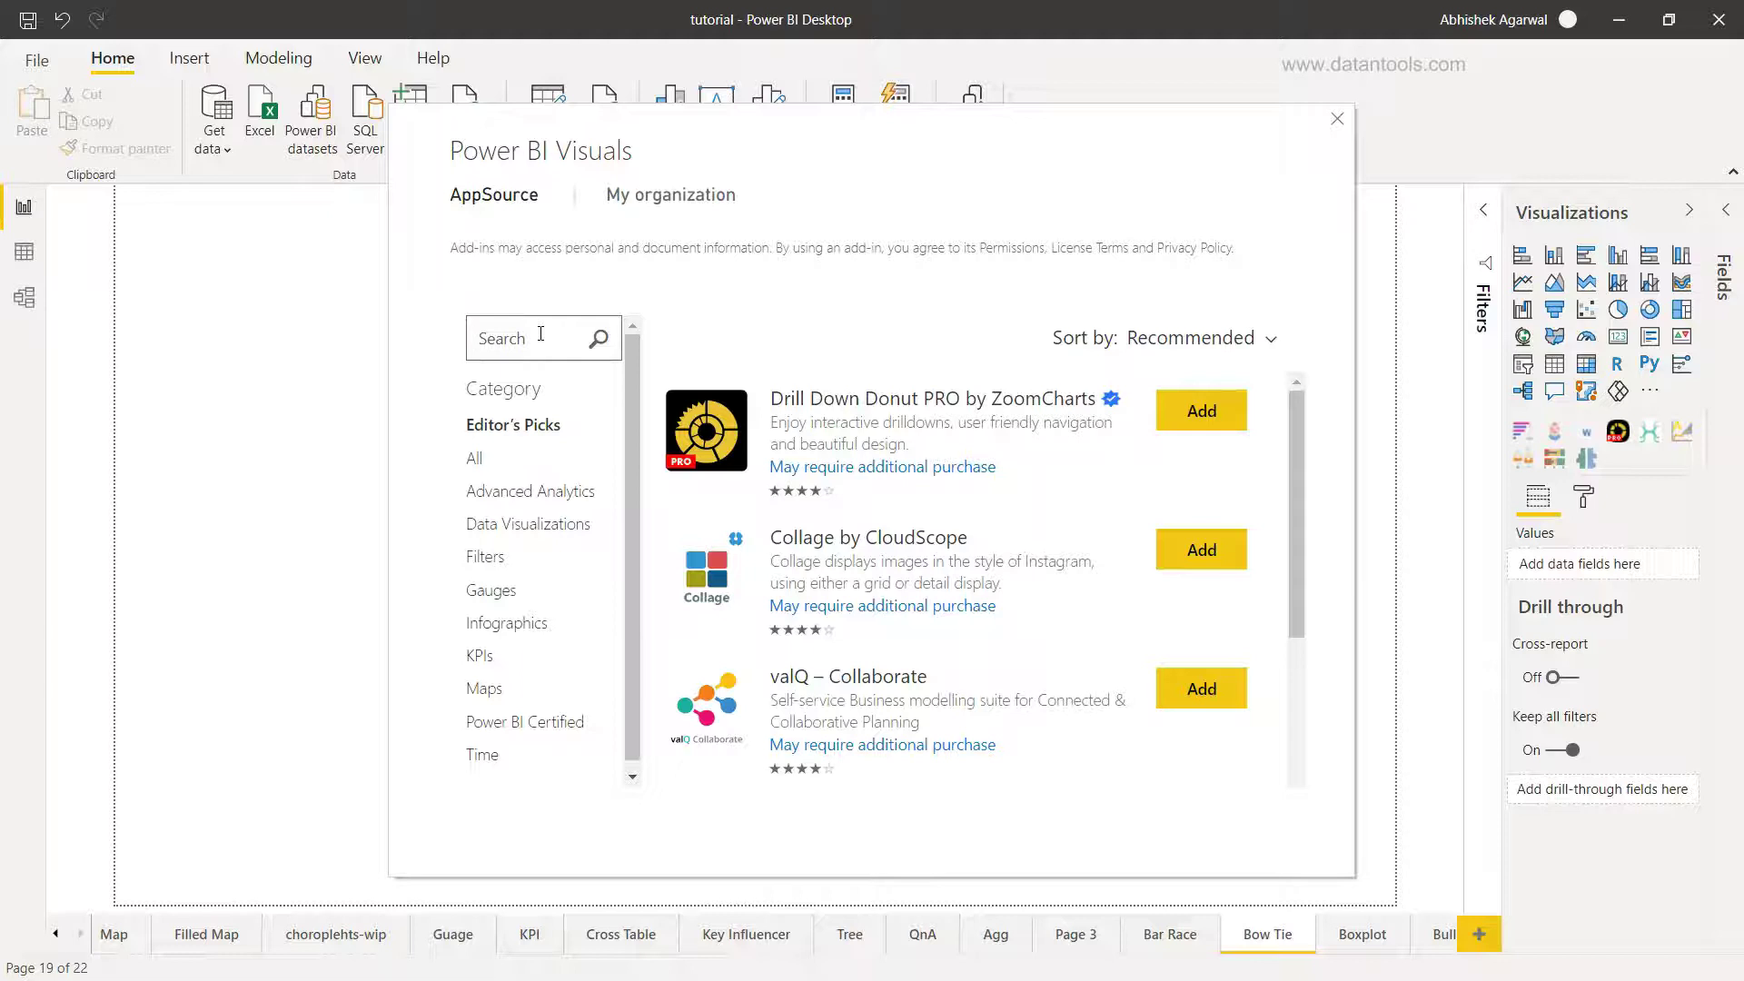
type("Bow")
scroll(809, 545, "down", 3)
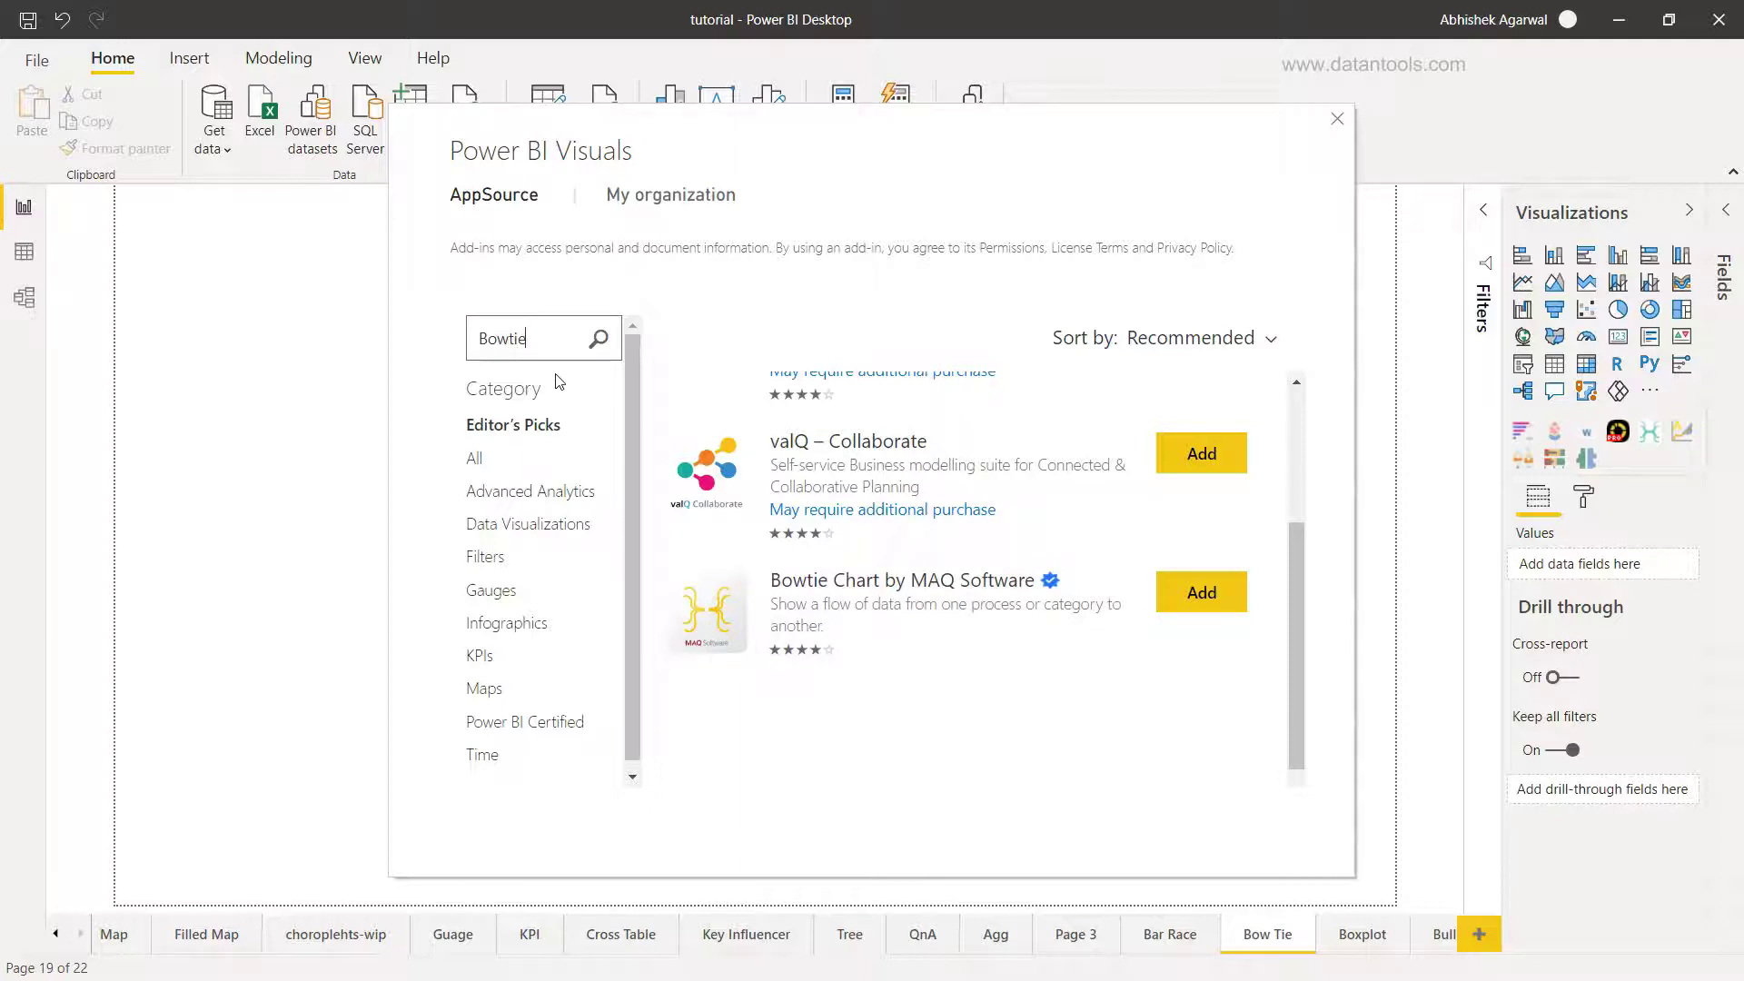
left_click(597, 338)
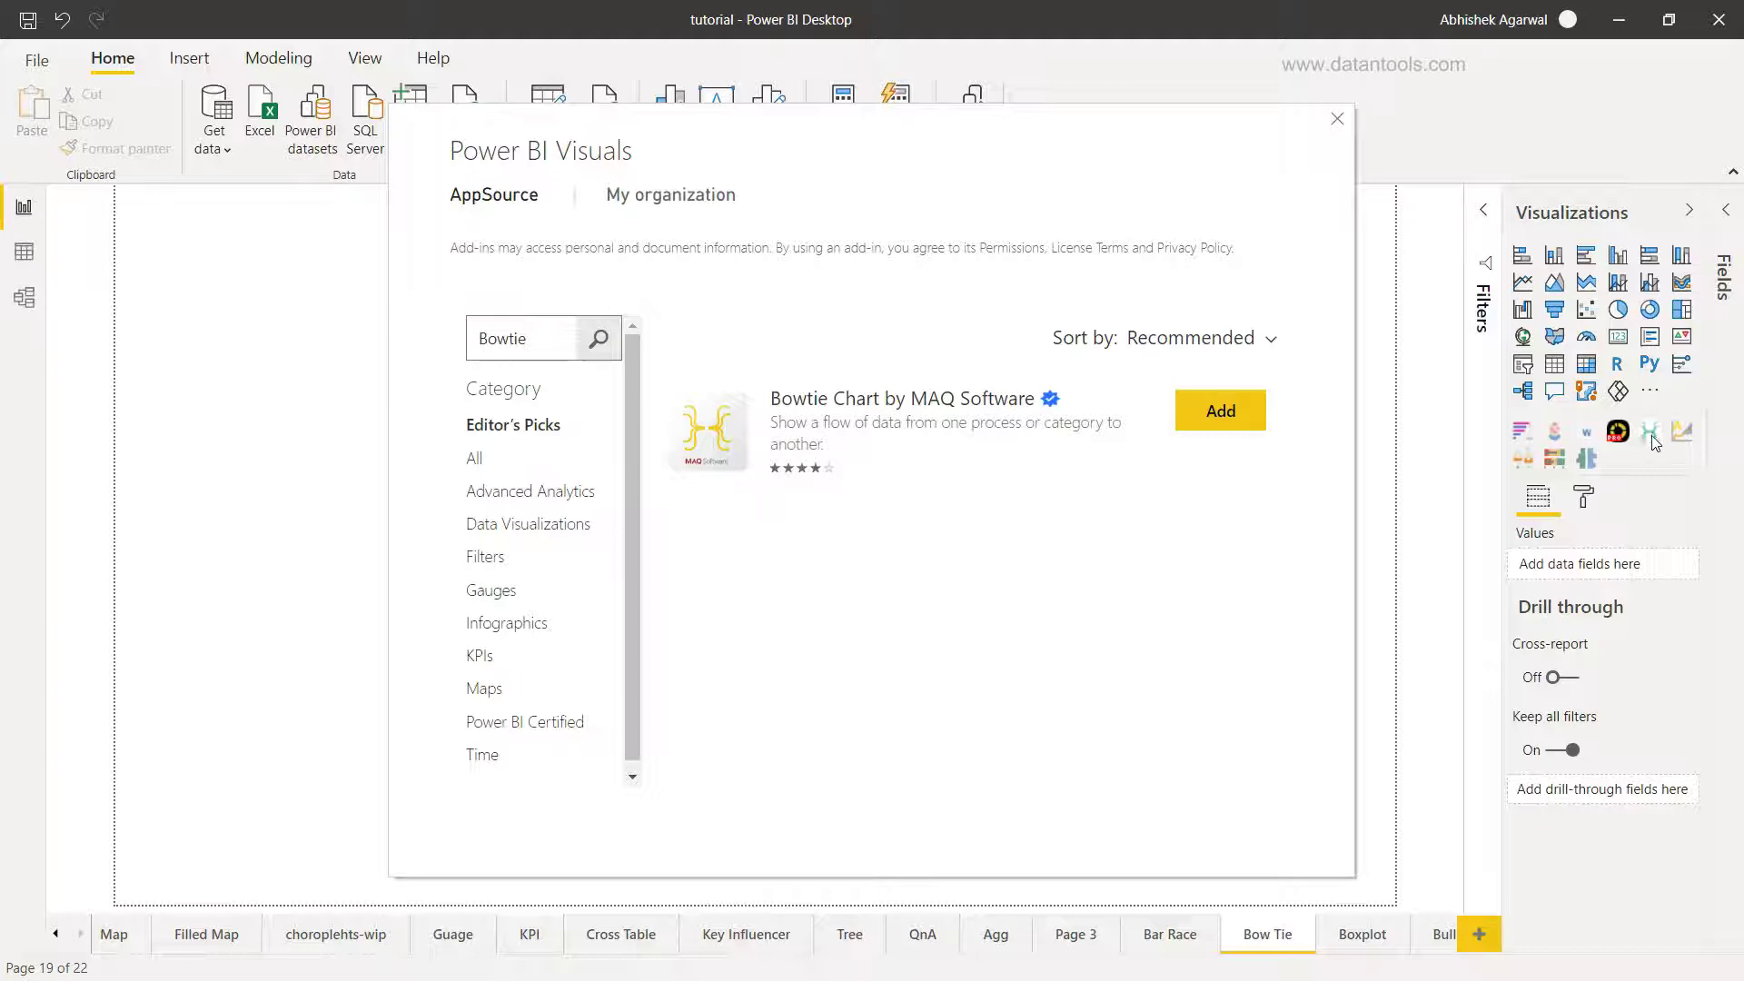
Close the store, add an empty Bowtie Chart to the page, and show the Fields pane.
left_click(1338, 119)
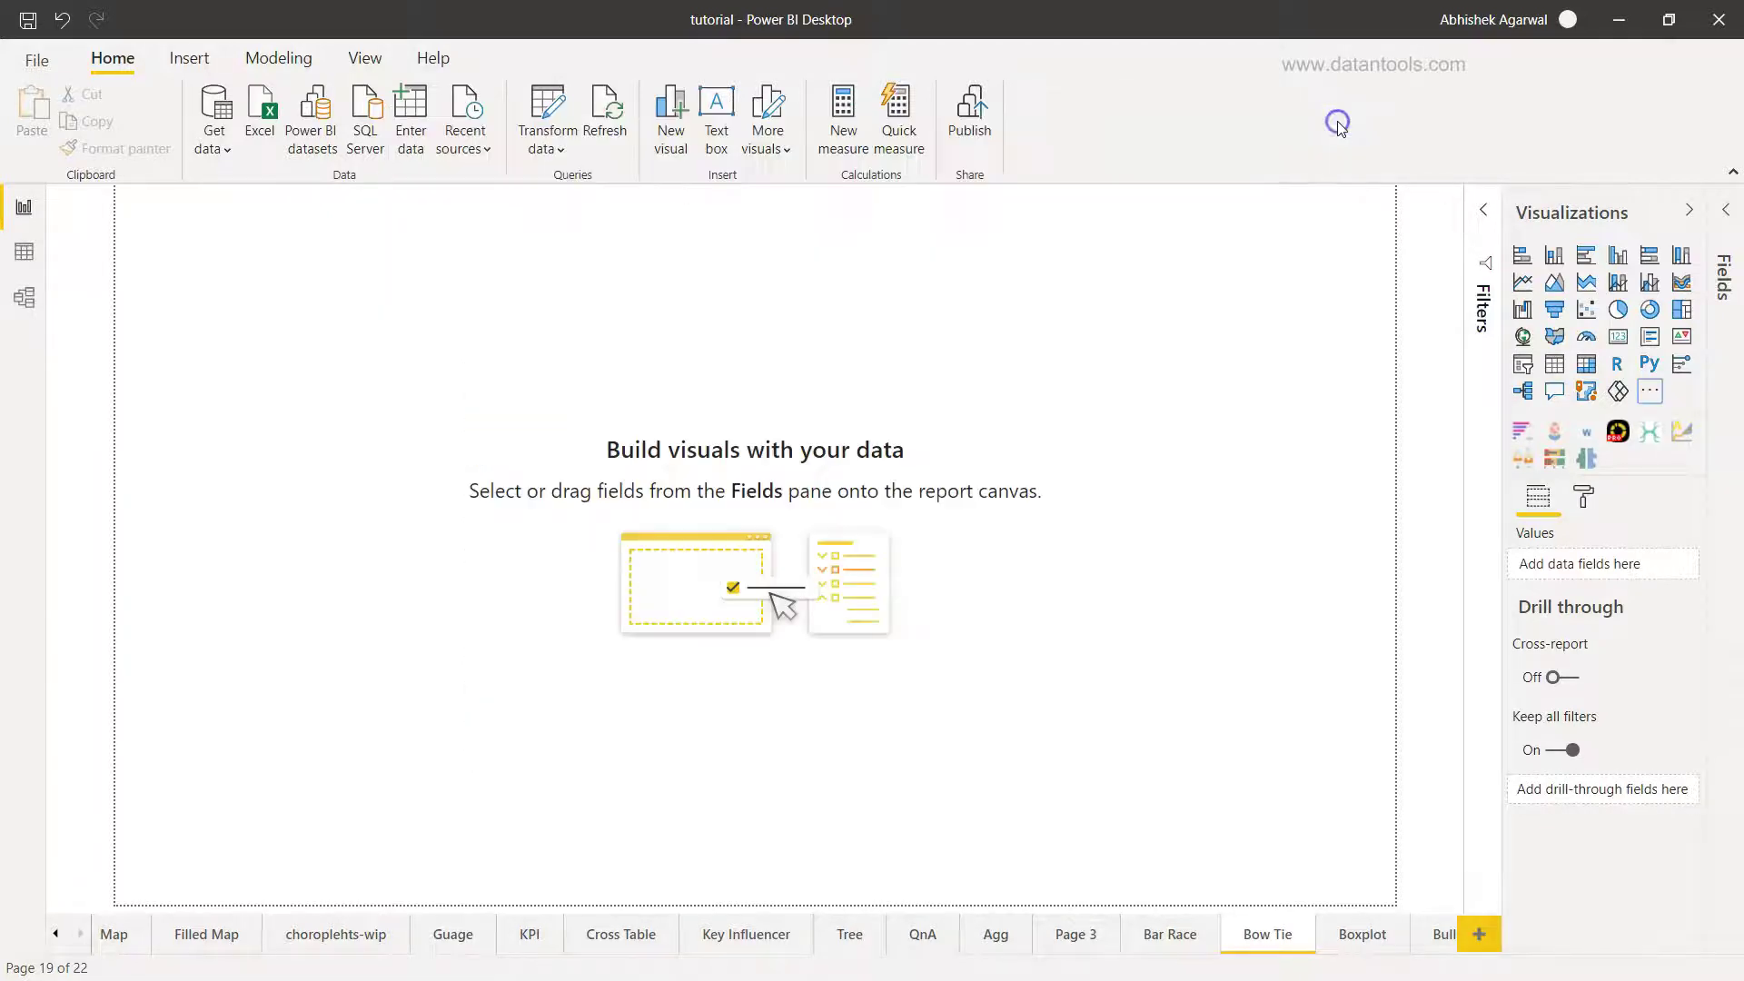
left_click(1652, 438)
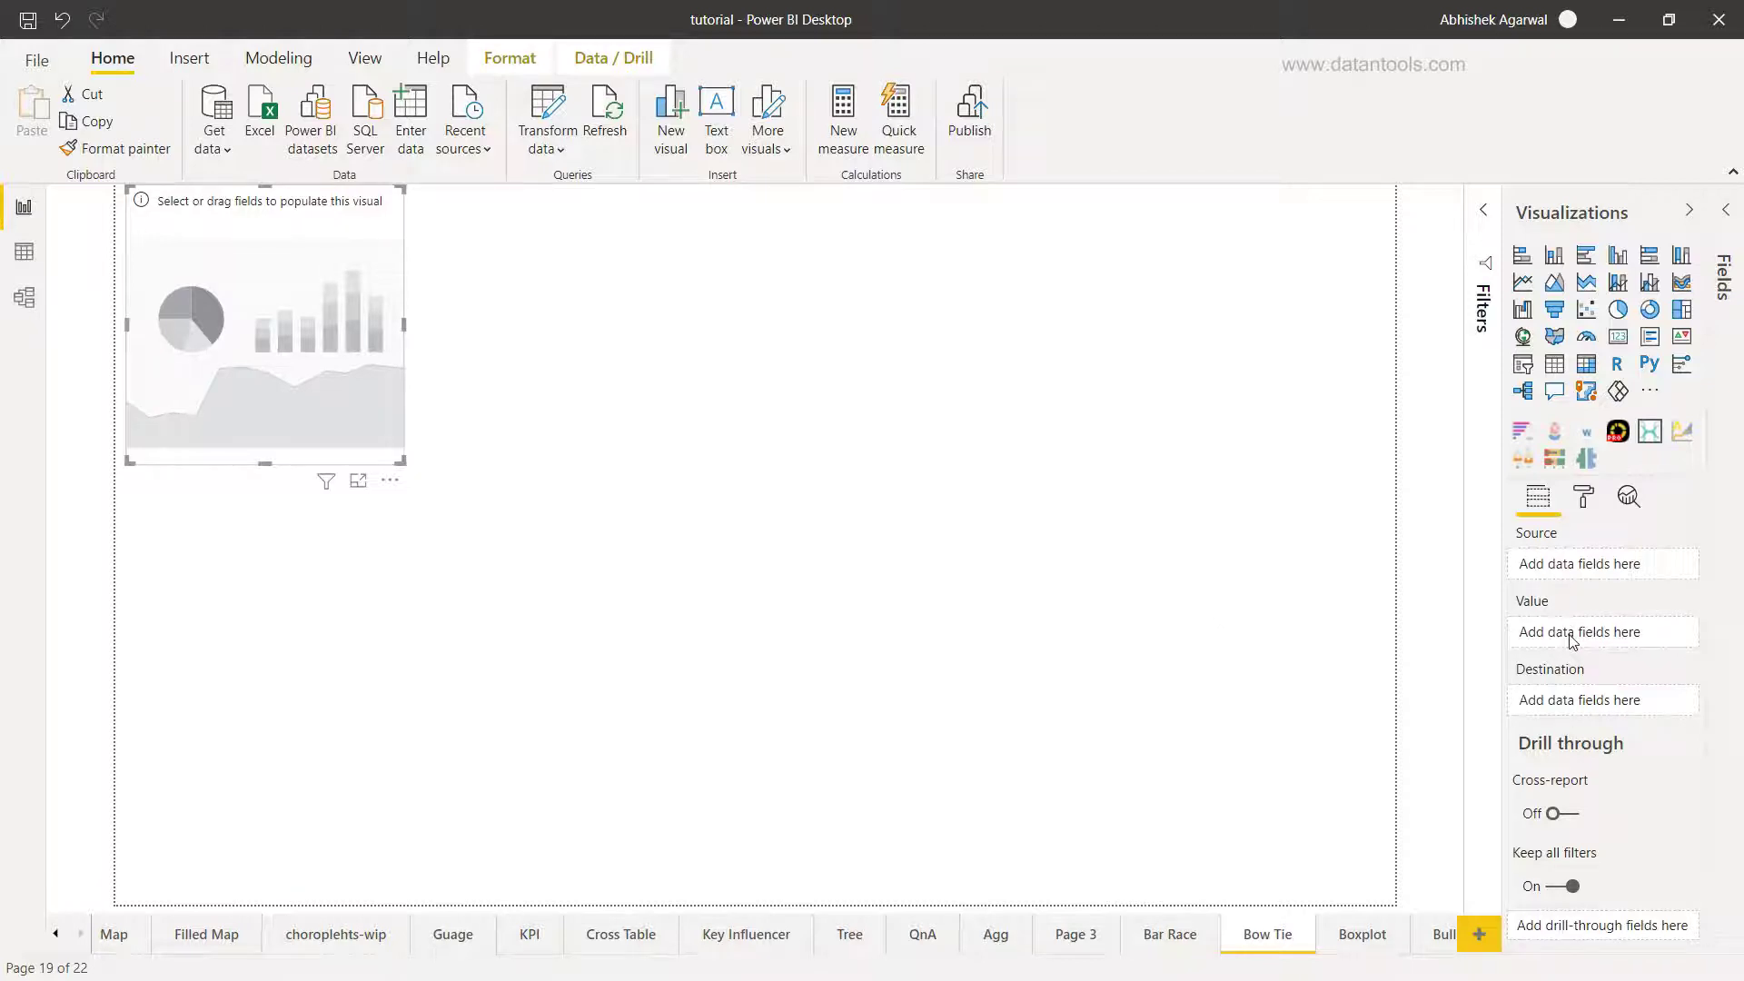
left_click(1728, 218)
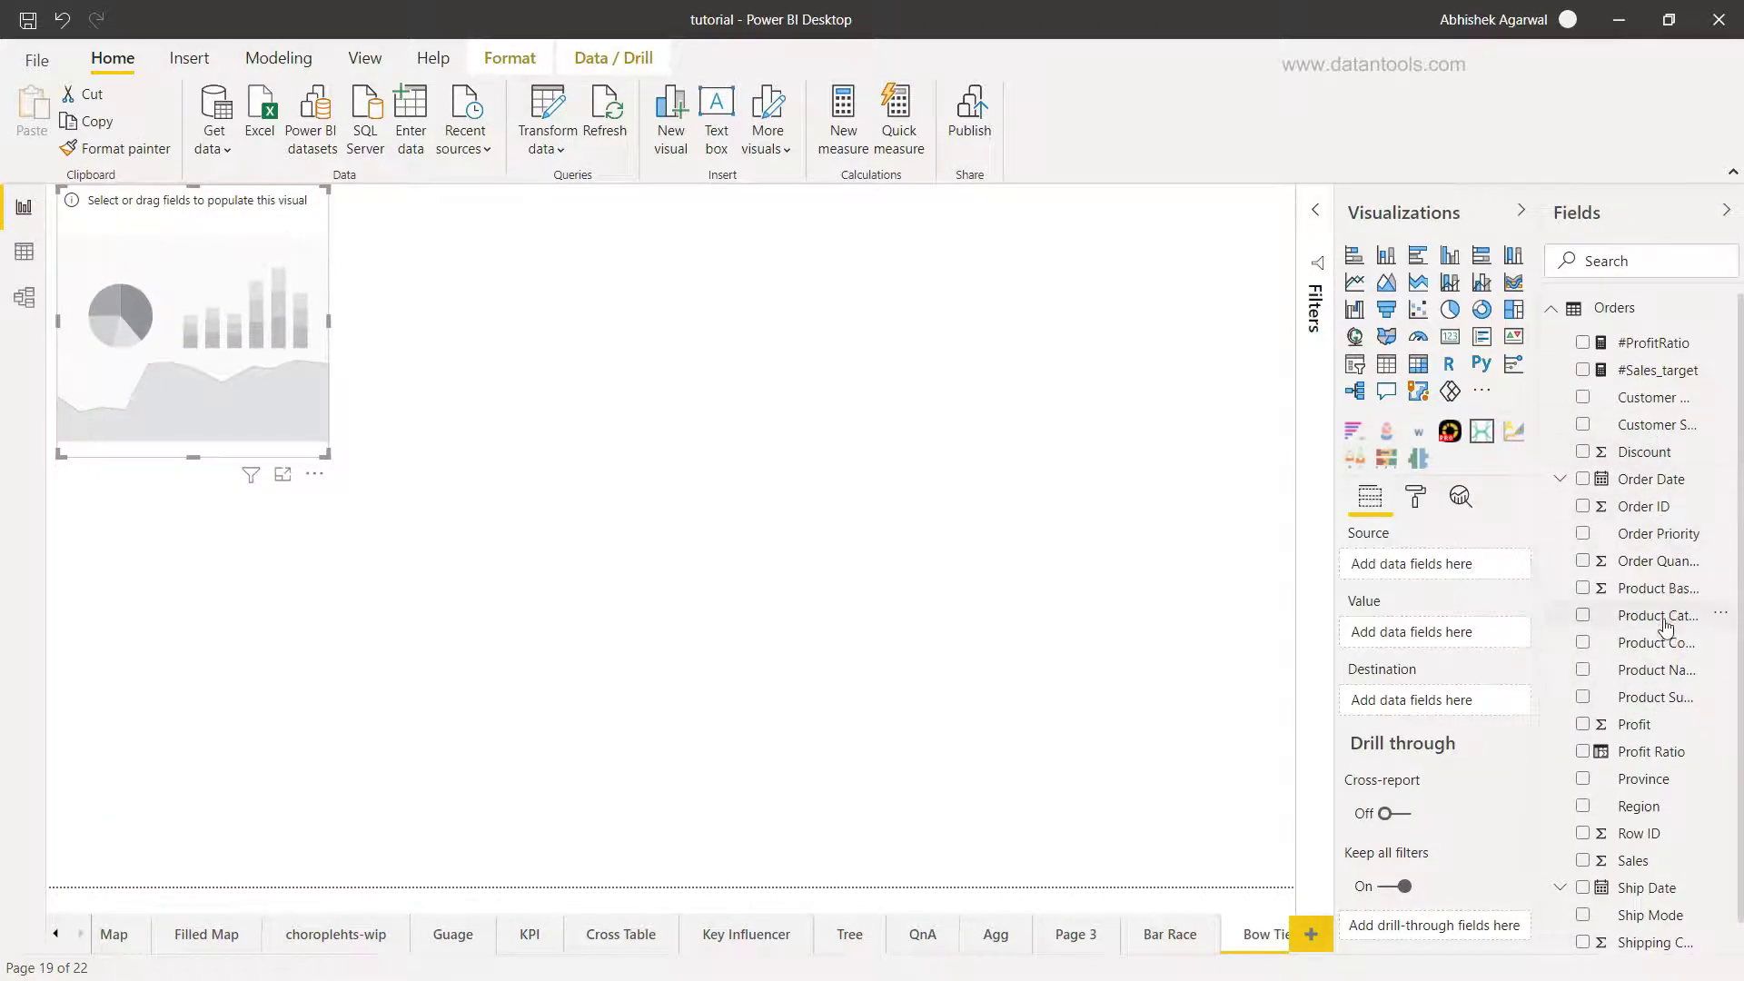
Assign Product Category as Source, Sales as Value, Product Sub-Category as Destination, then enlarge the chart.
left_click_drag(1663, 618, 1454, 572)
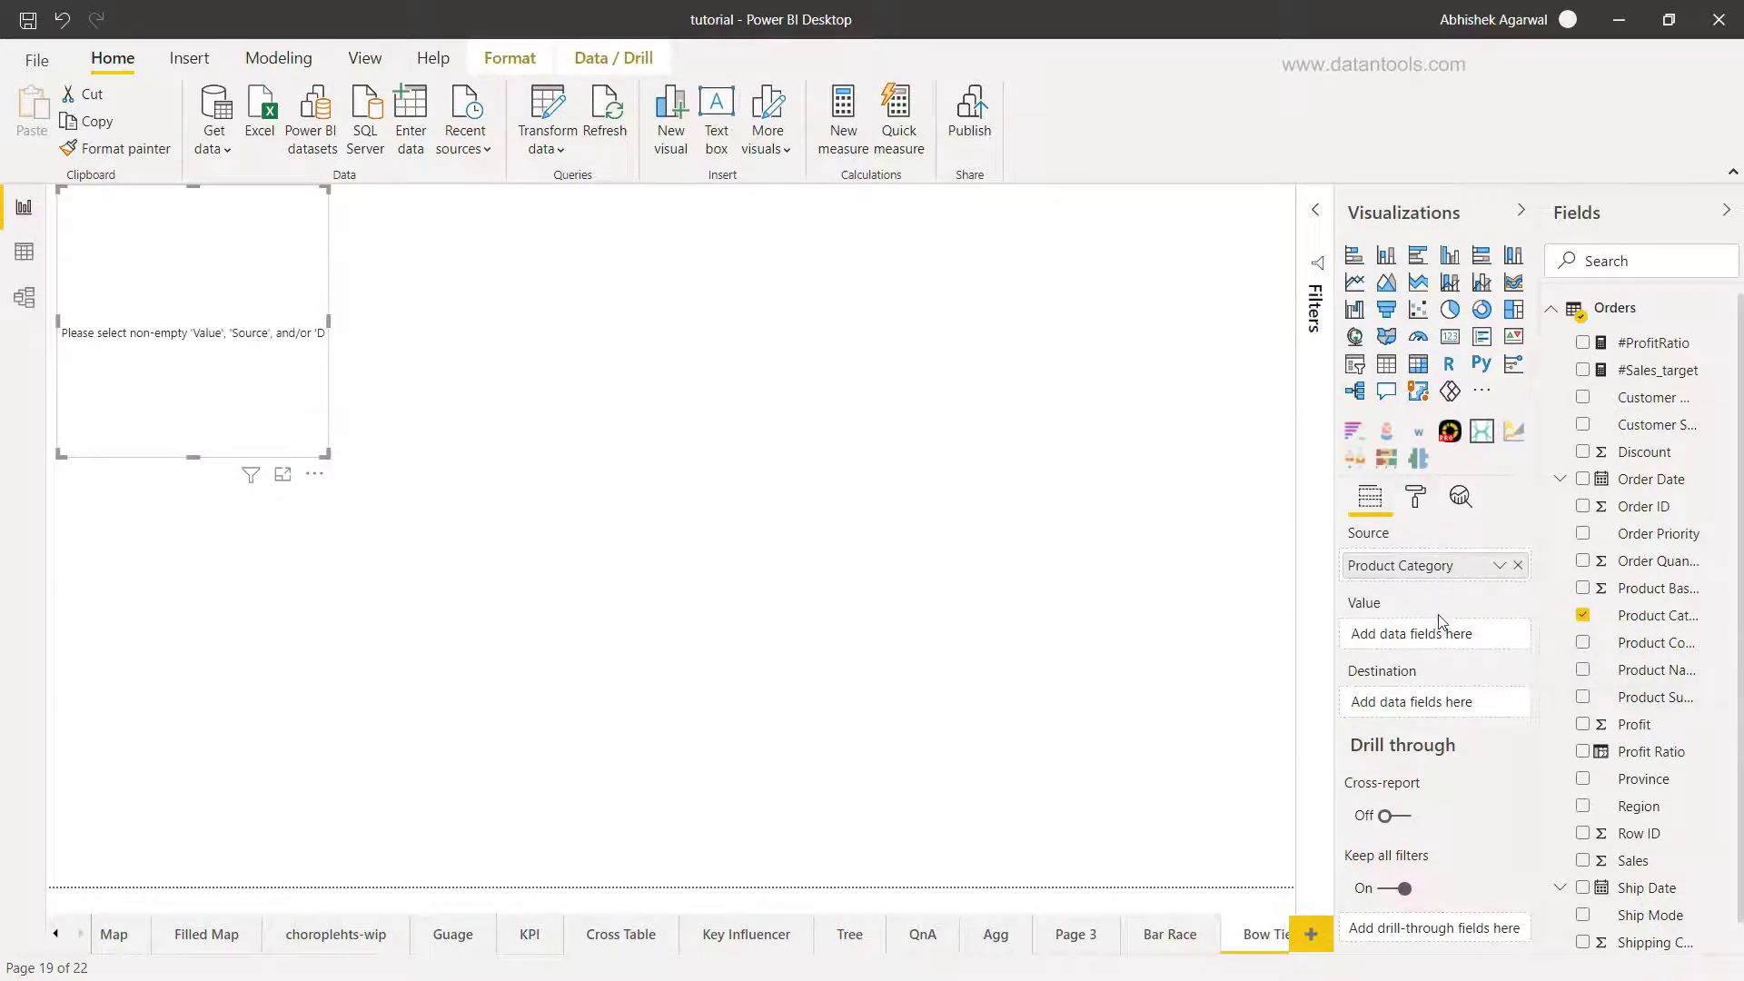
left_click_drag(1632, 860, 1437, 634)
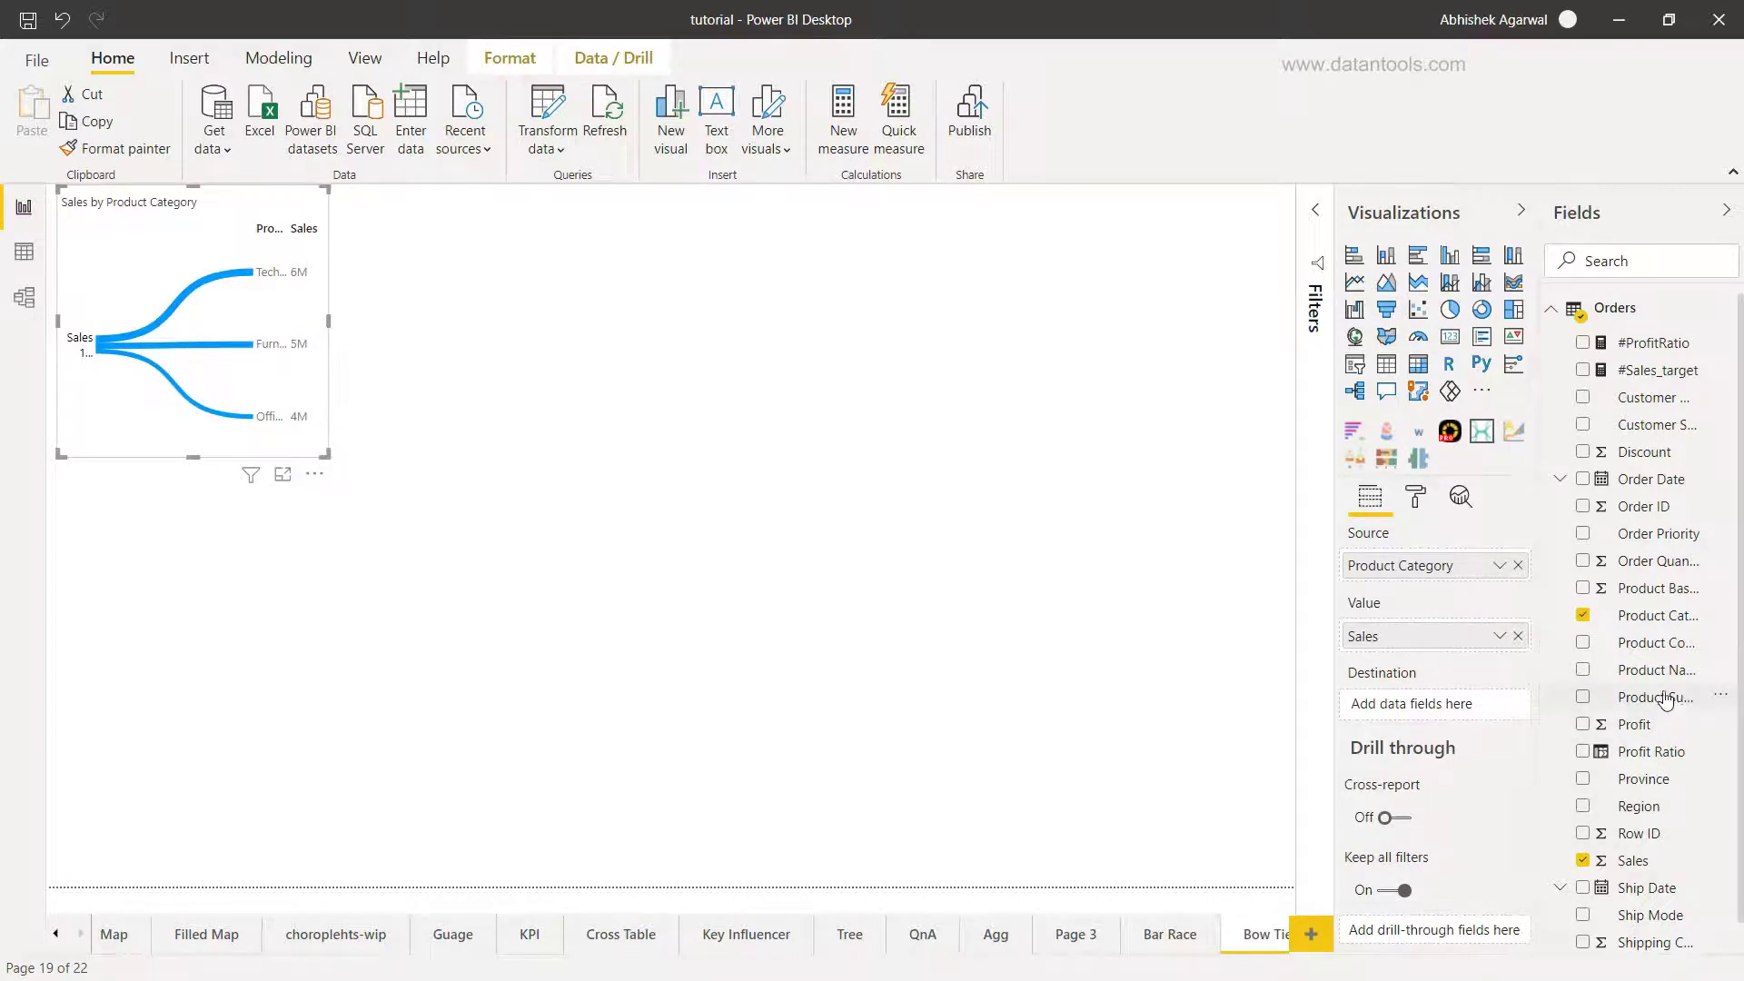
left_click_drag(1665, 700, 1458, 706)
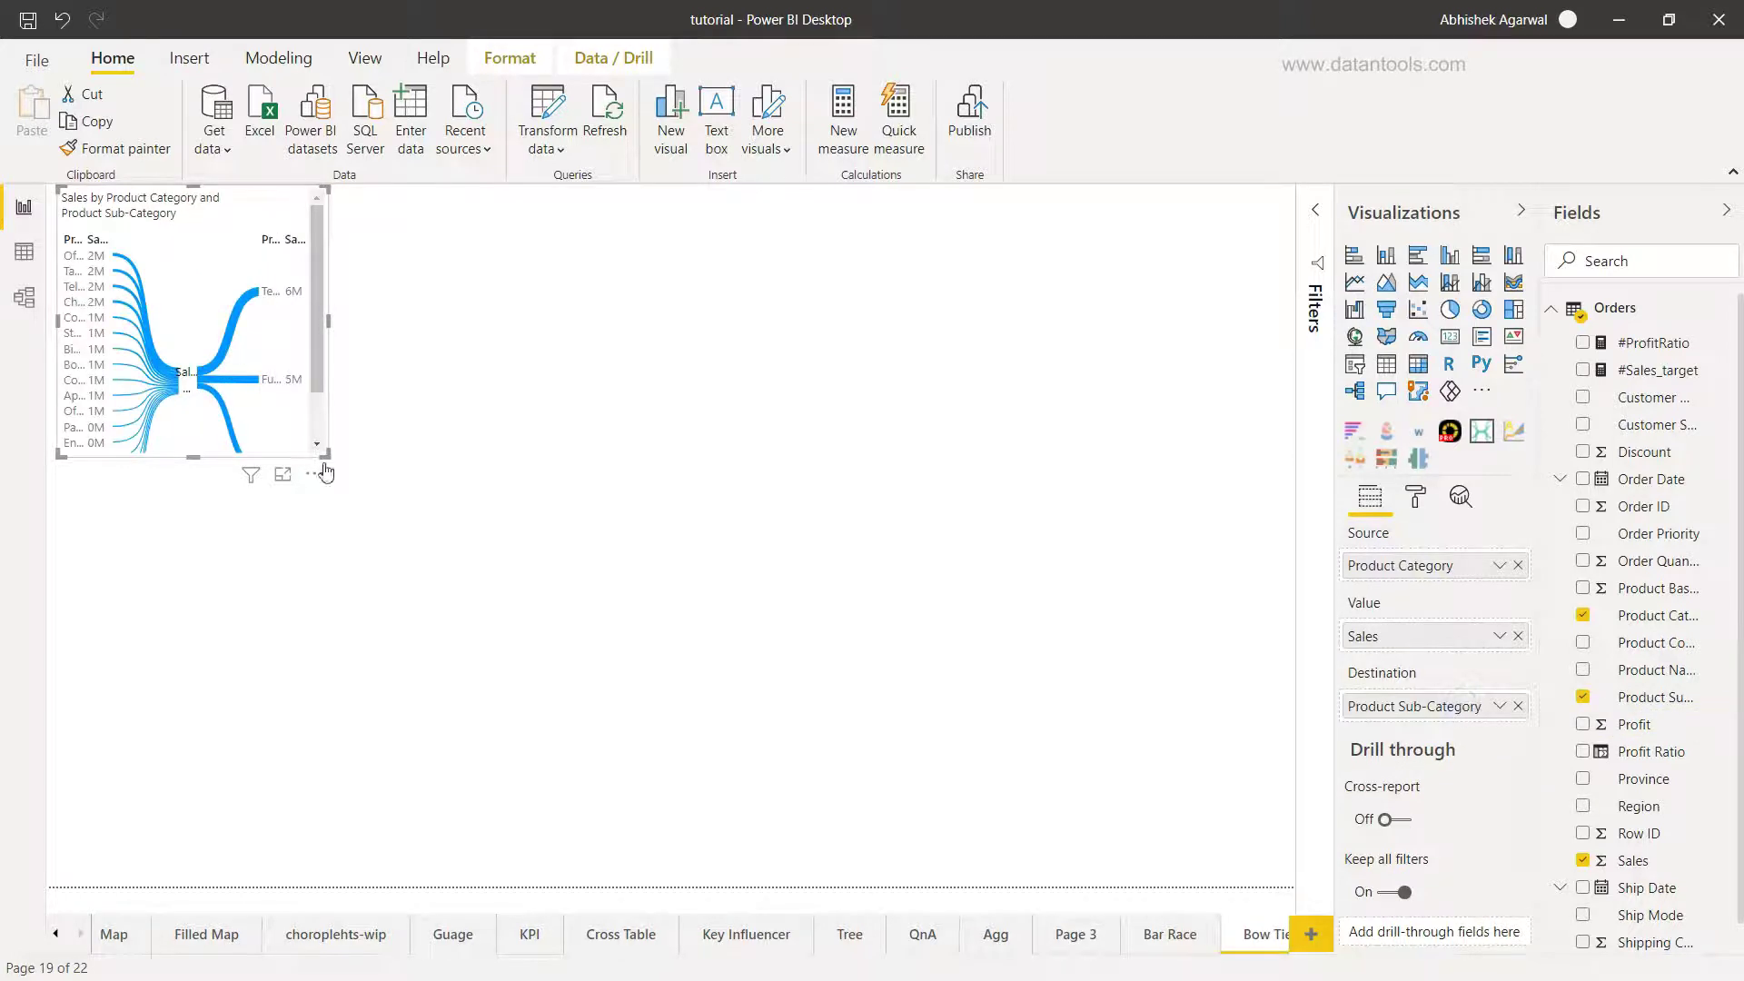
left_click_drag(328, 459, 1300, 893)
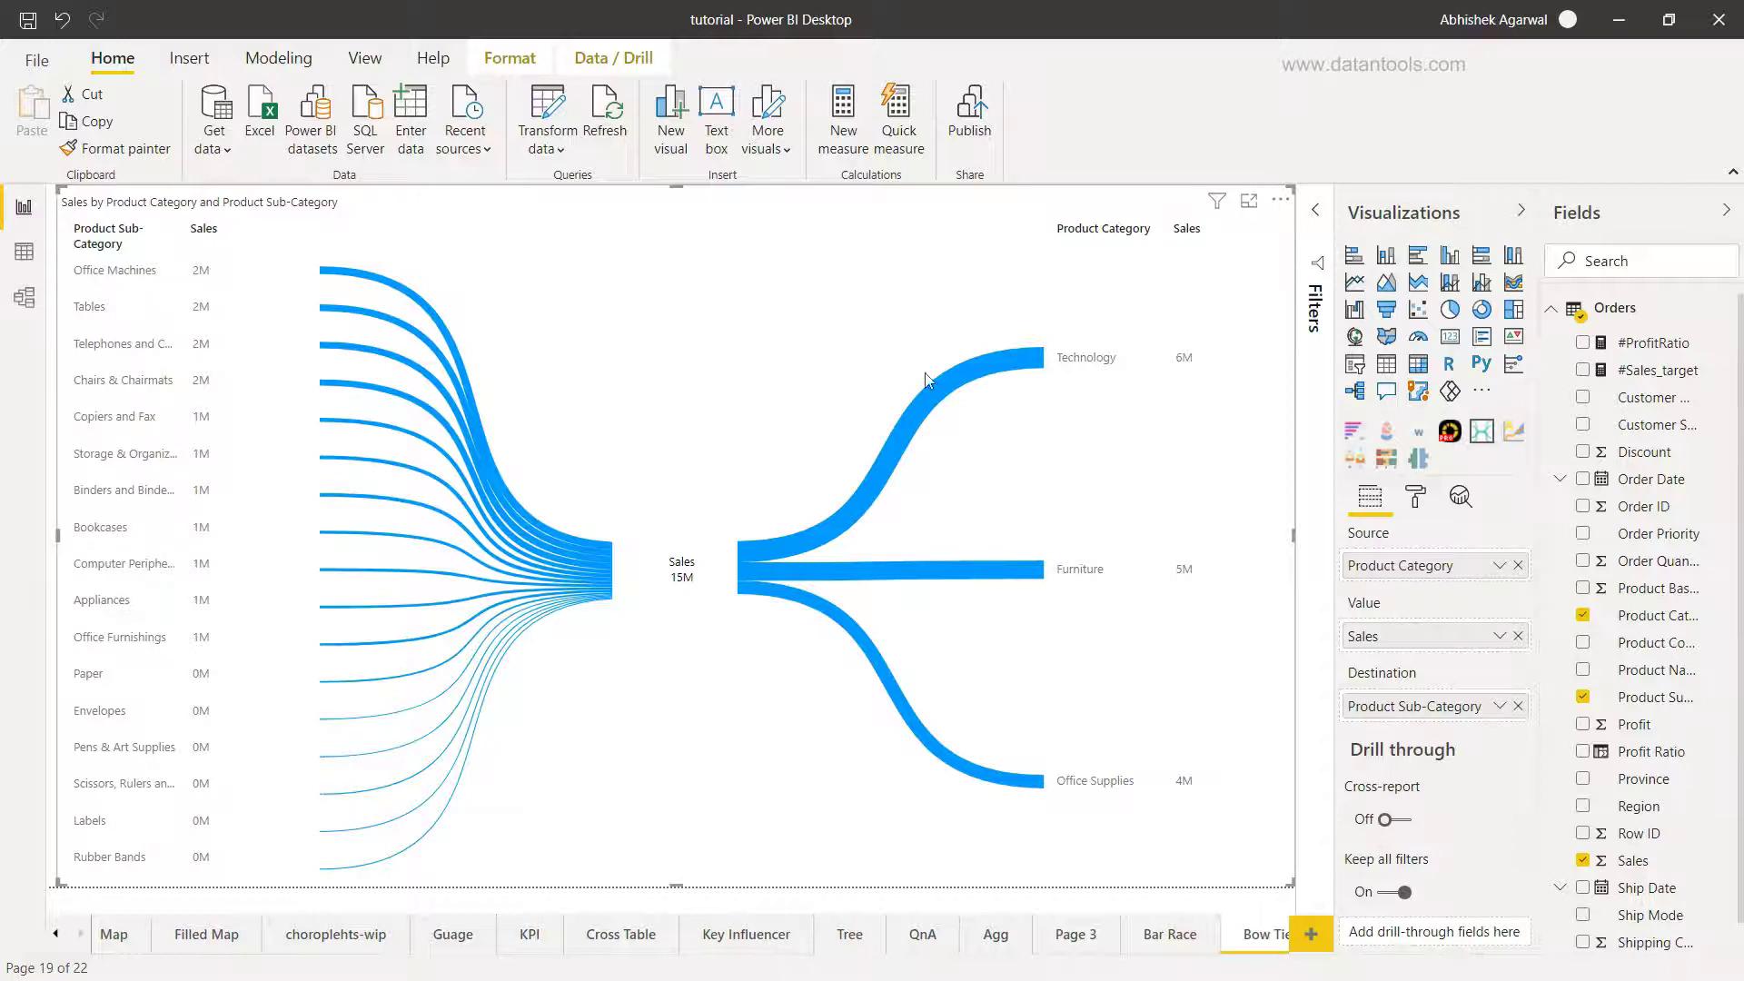
mouse_move(981, 588)
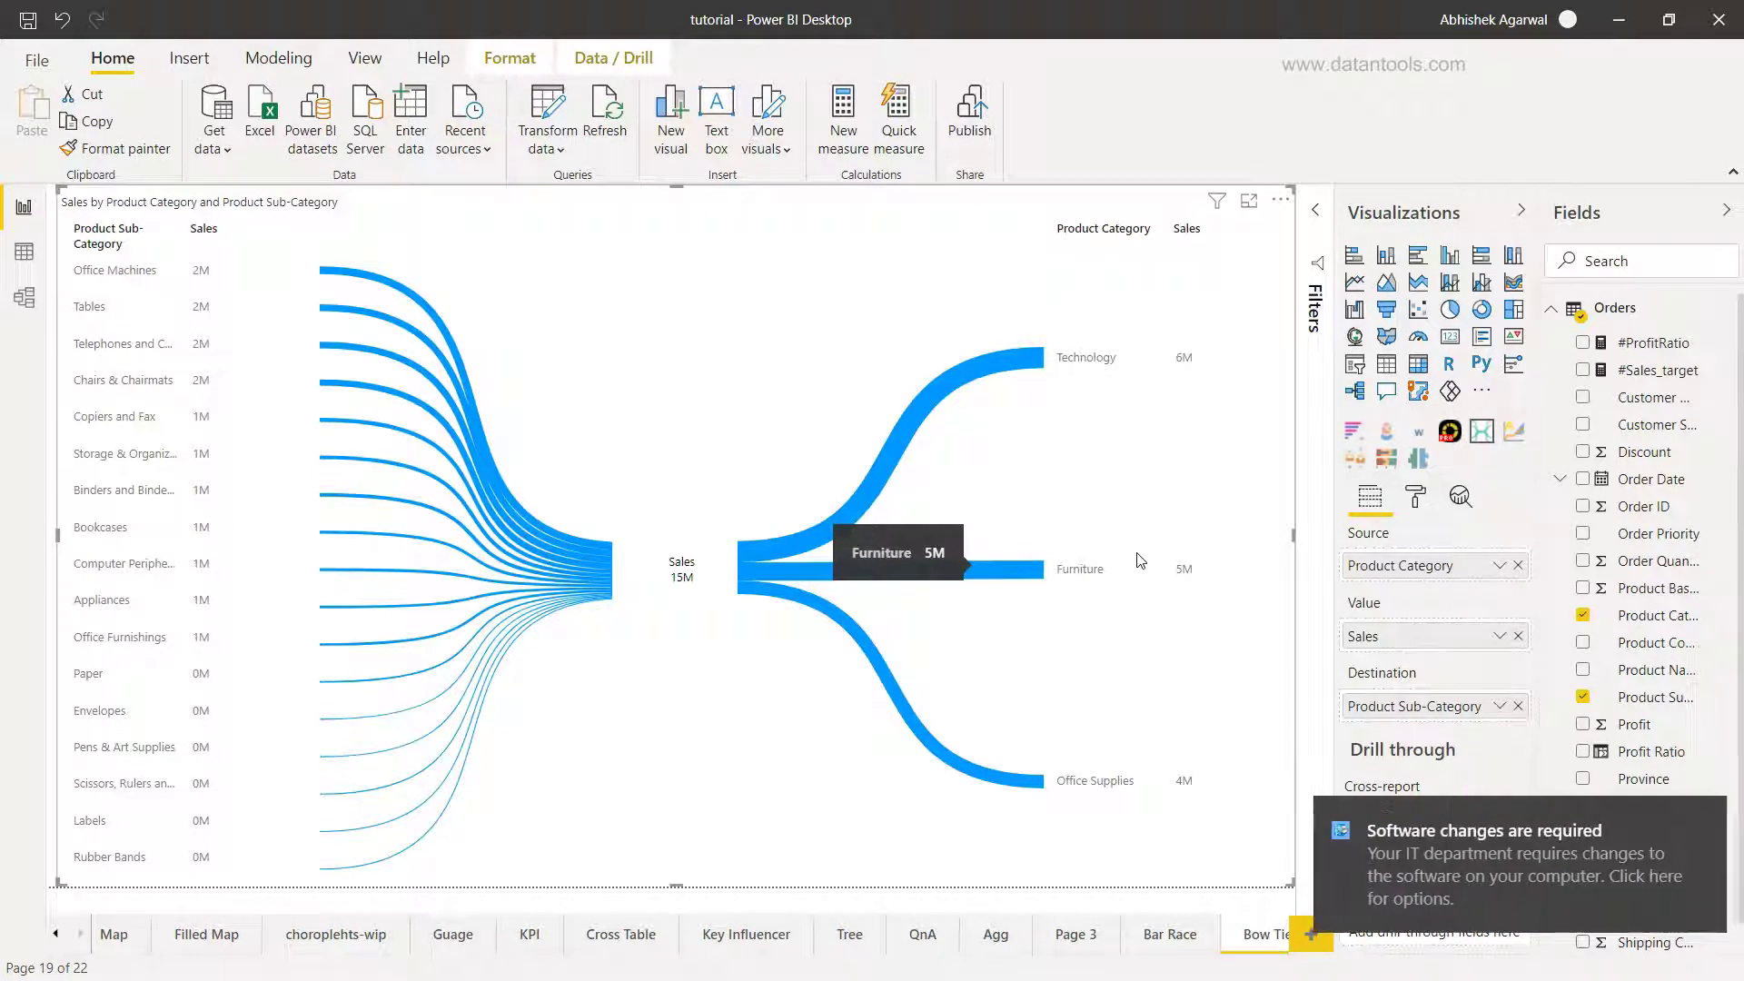
left_click(1713, 827)
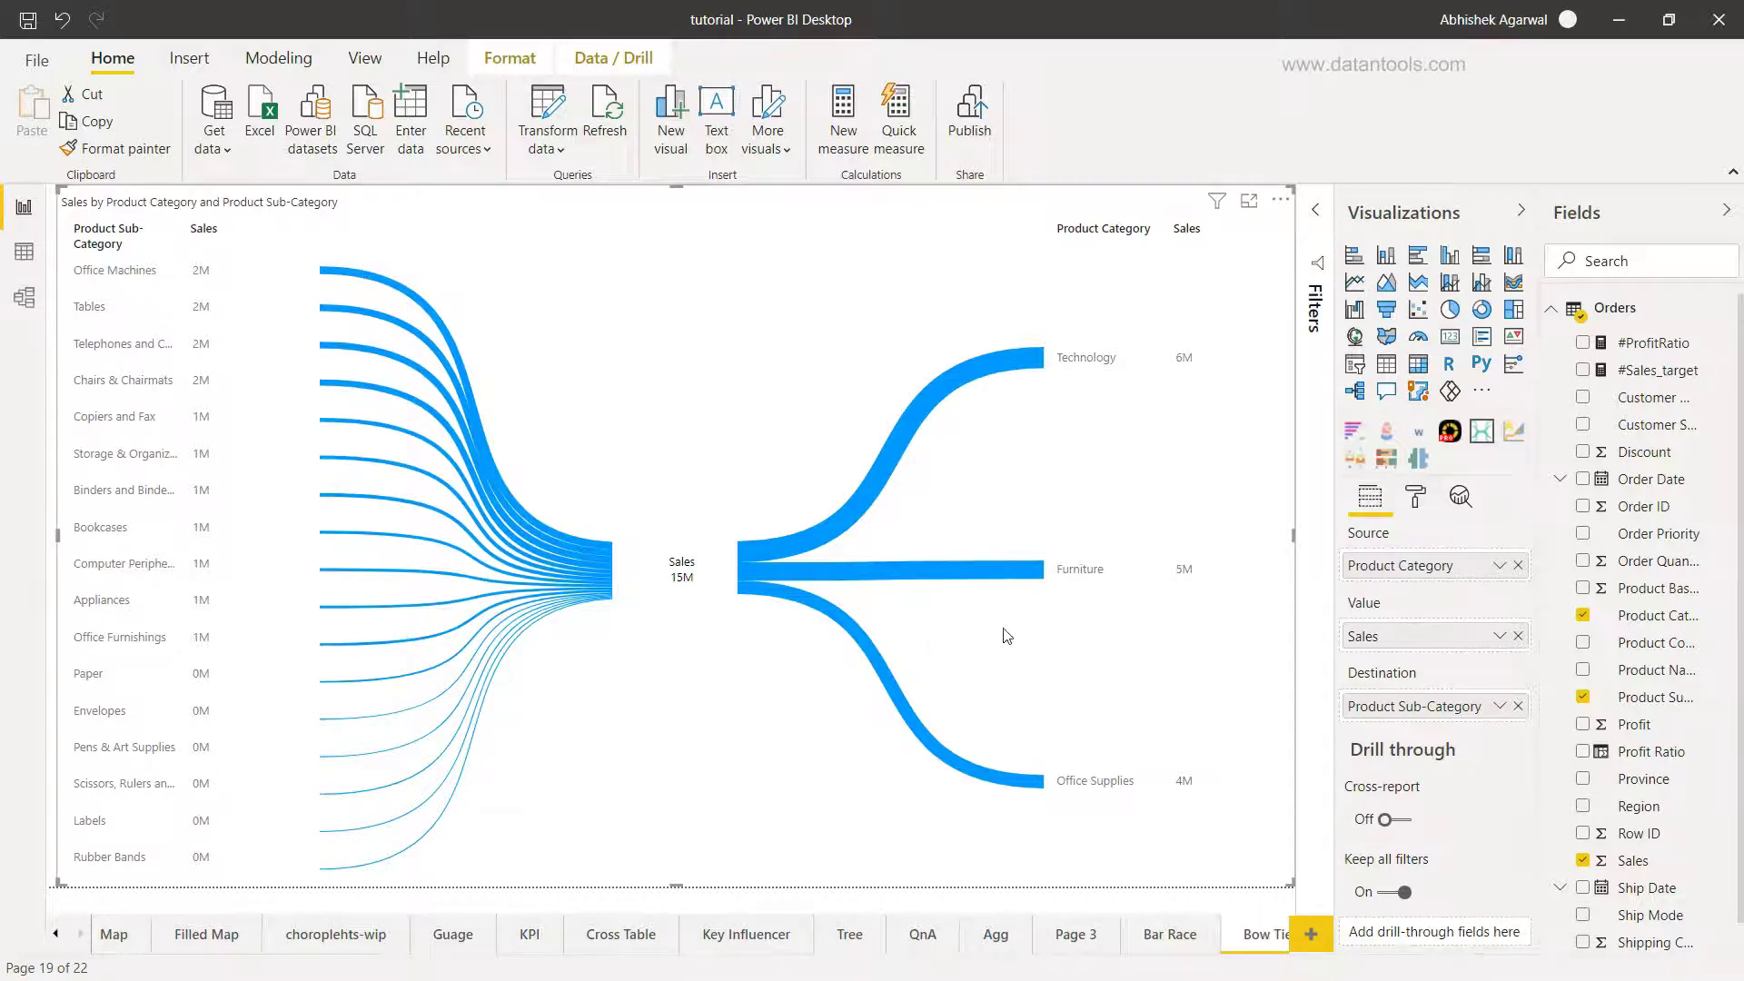
Switch to the chart's Format settings, expand Bowtie title, and scroll down to Data labels.
left_click(1422, 506)
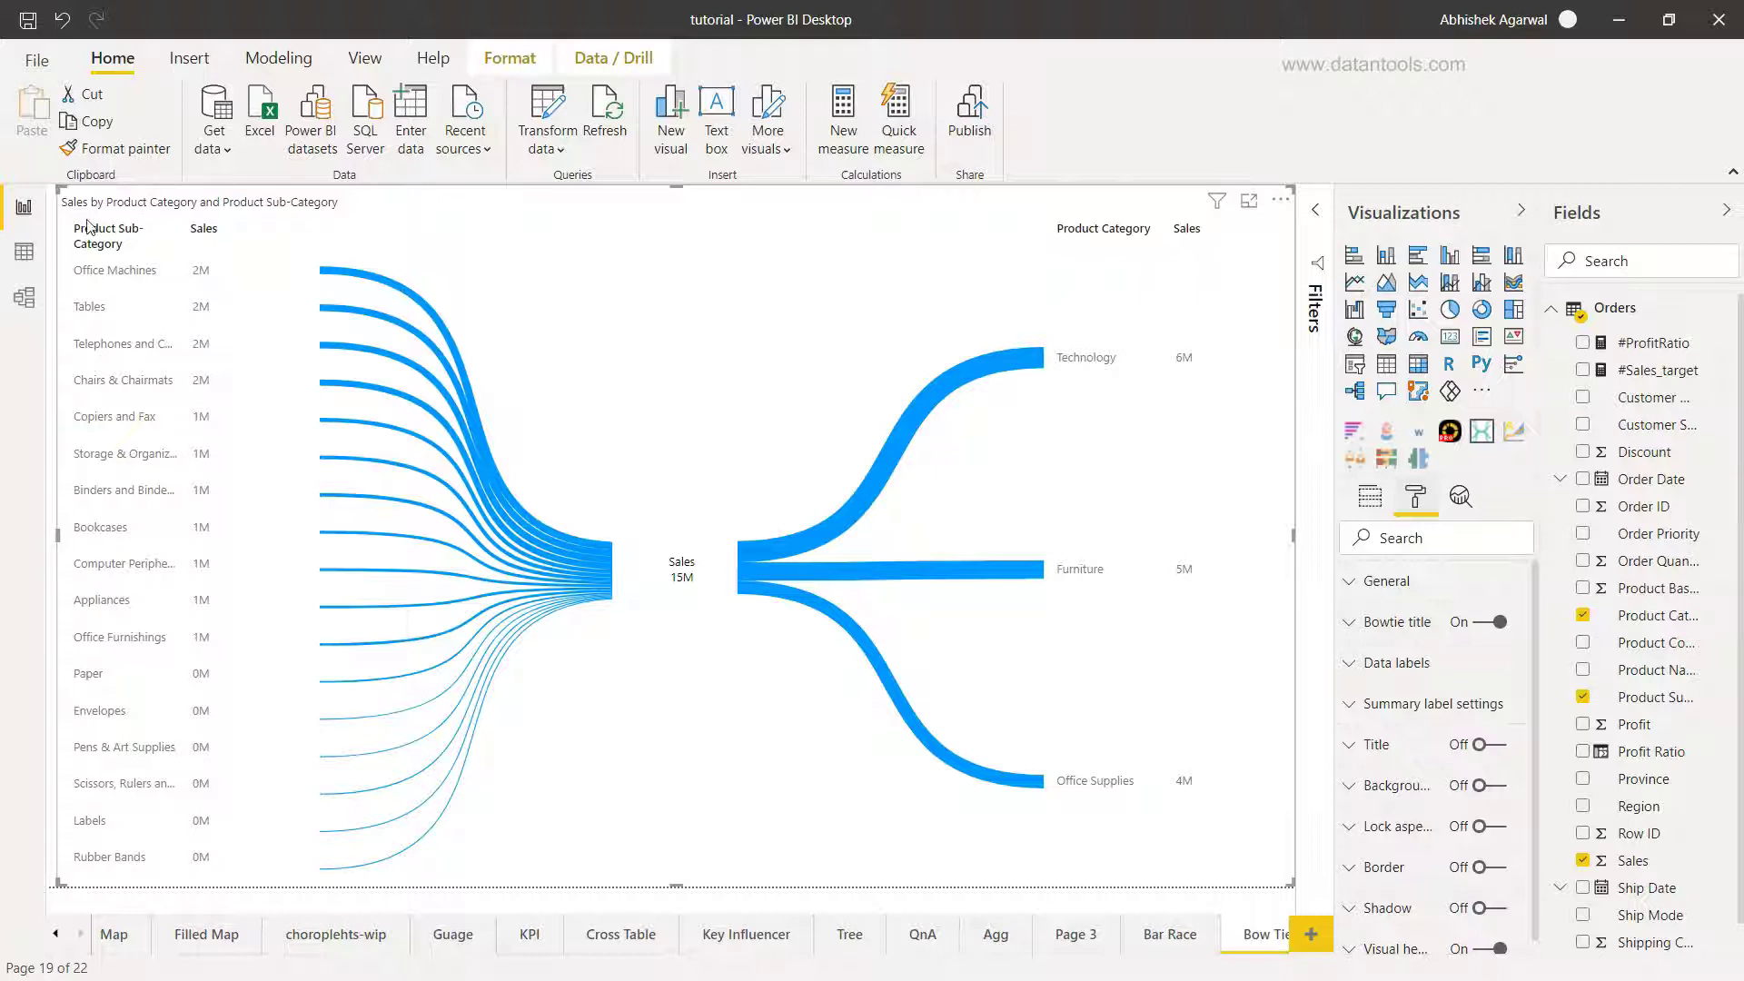
mouse_move(78, 214)
left_click(1367, 623)
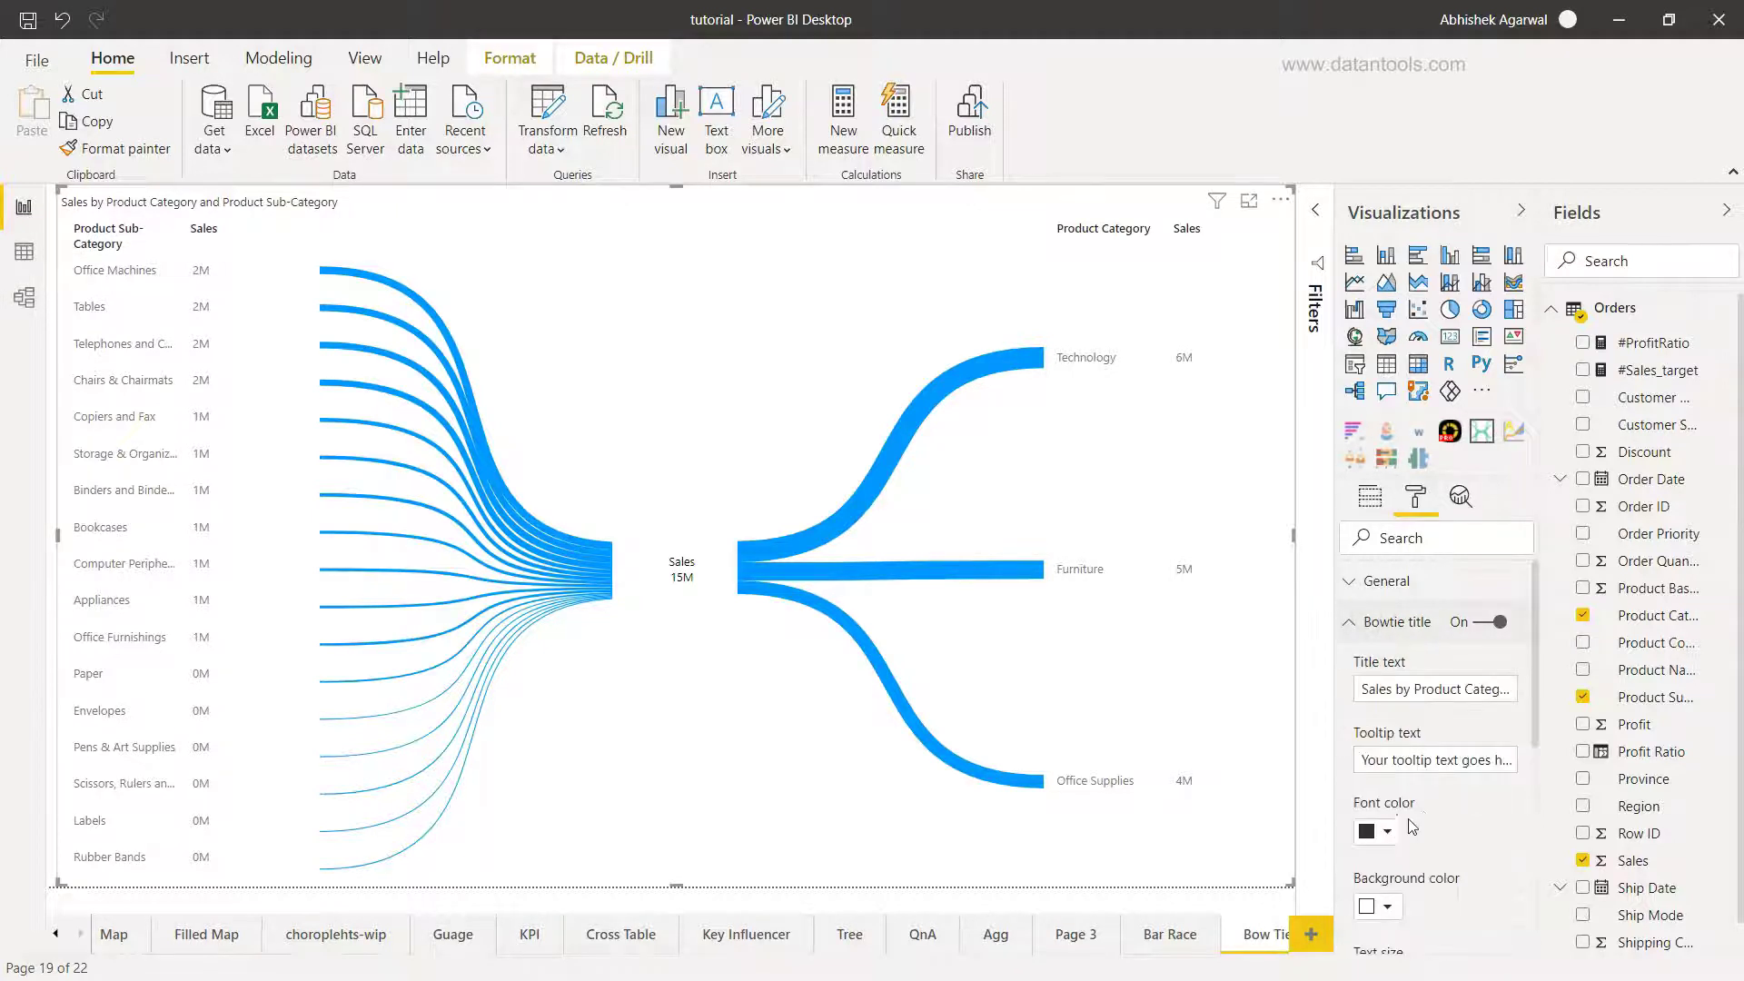
scroll(1423, 810, "down", 1)
scroll(1424, 702, "down", 3)
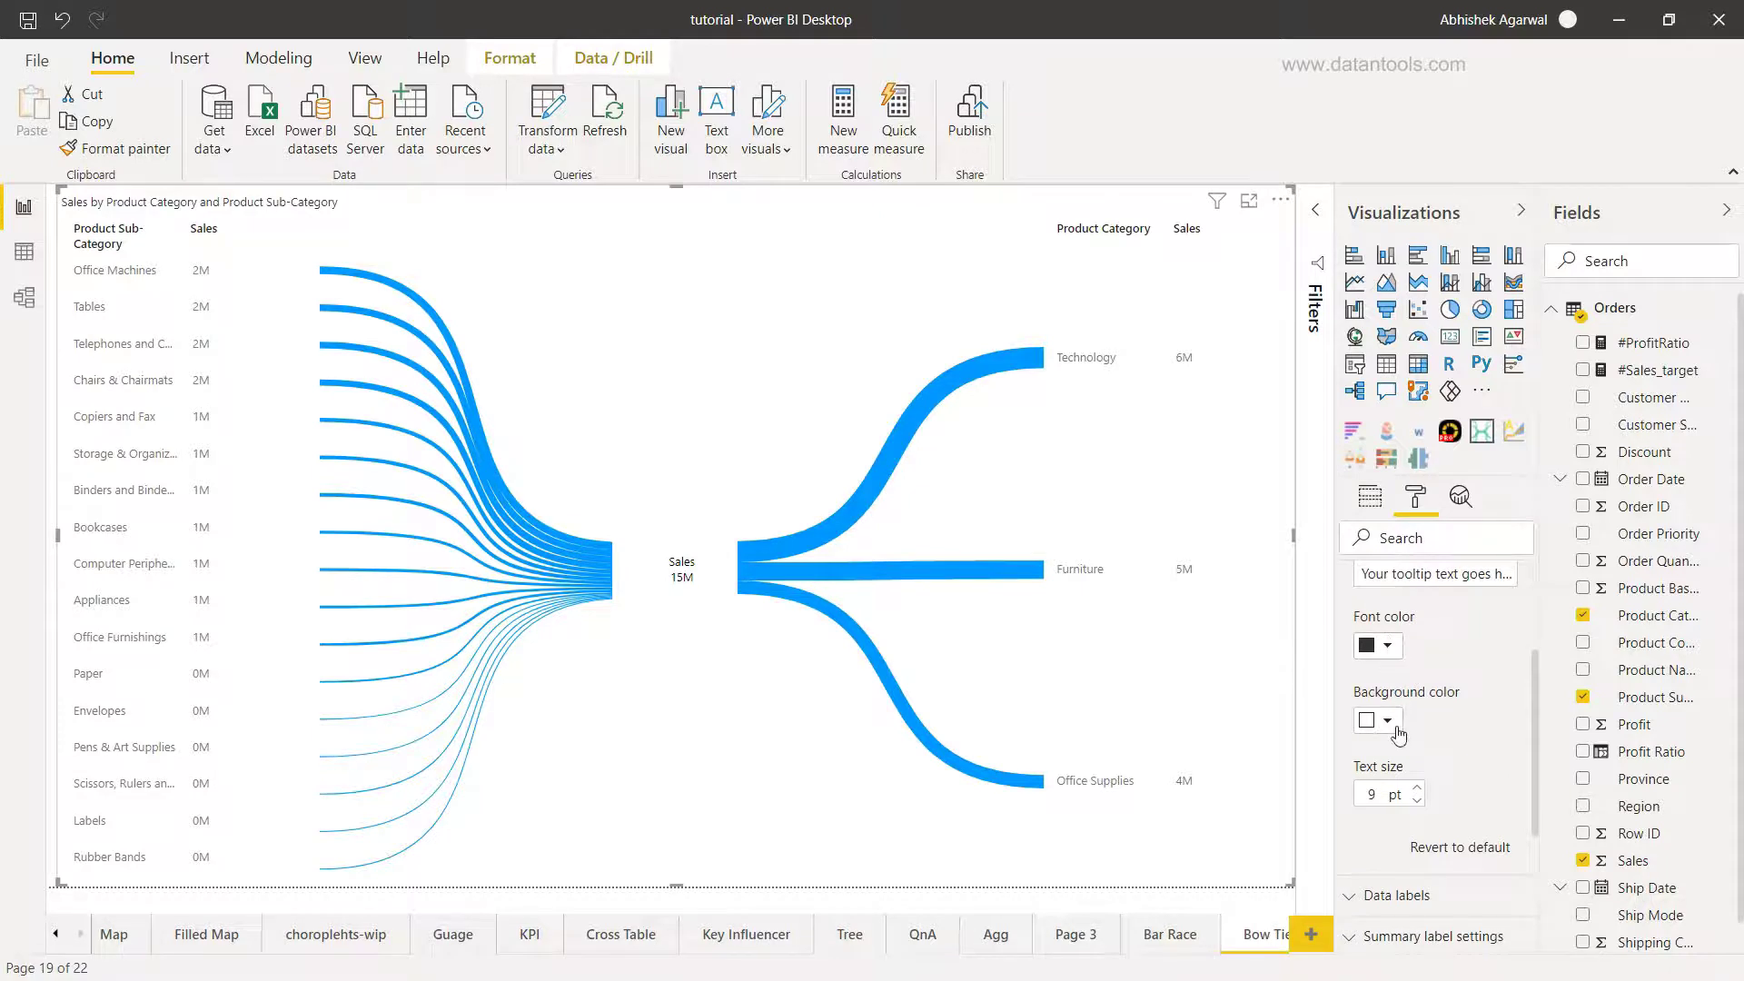
scroll(1398, 787, "down", 5)
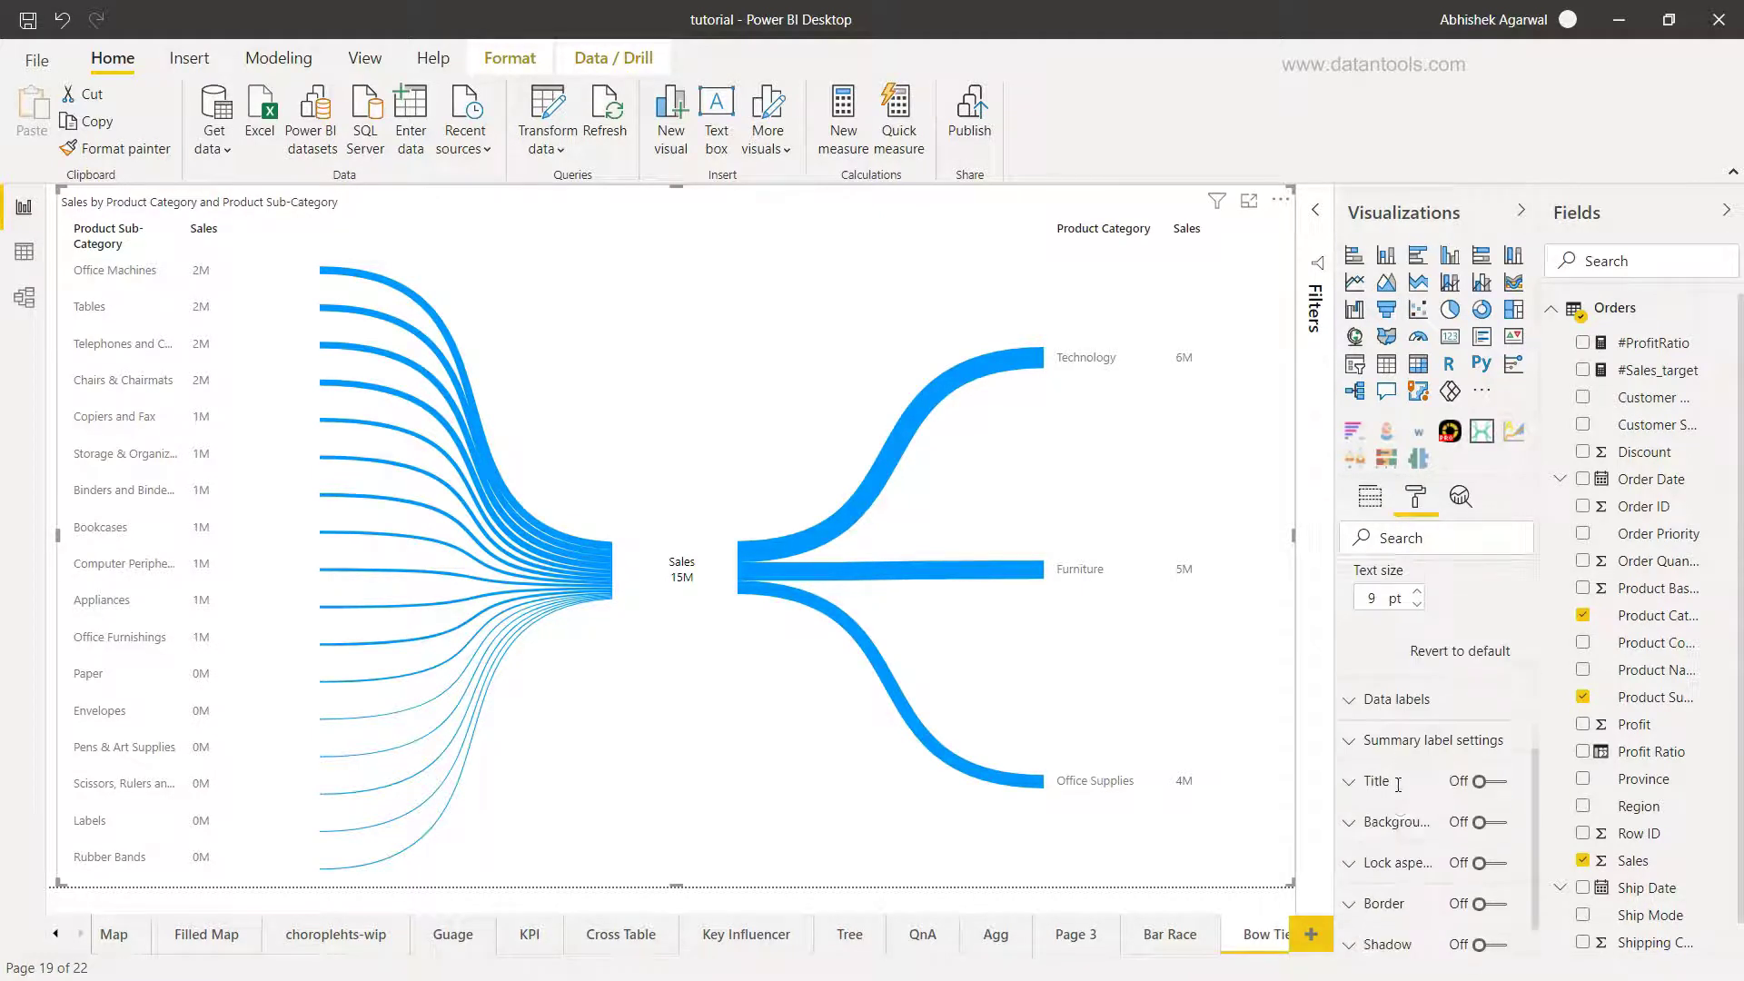
Set the data labels' display units to Thousands, e.g. Technology 5972K.
left_click(1358, 660)
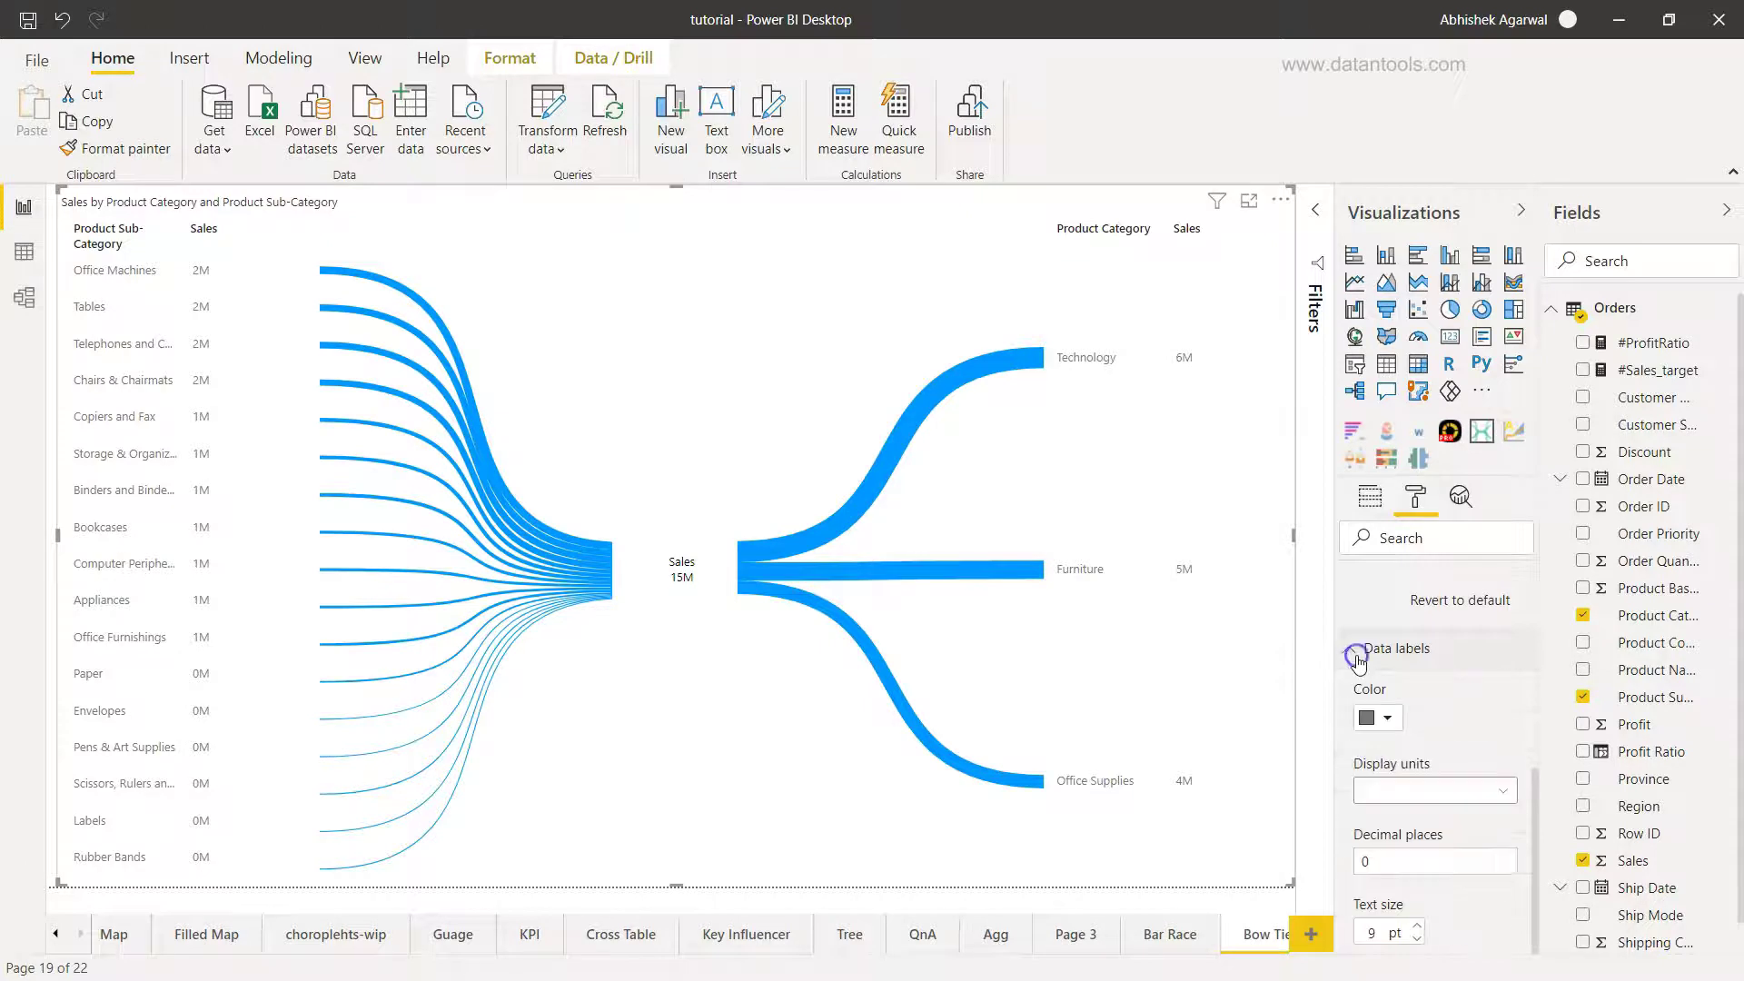
scroll(1429, 749, "down", 1)
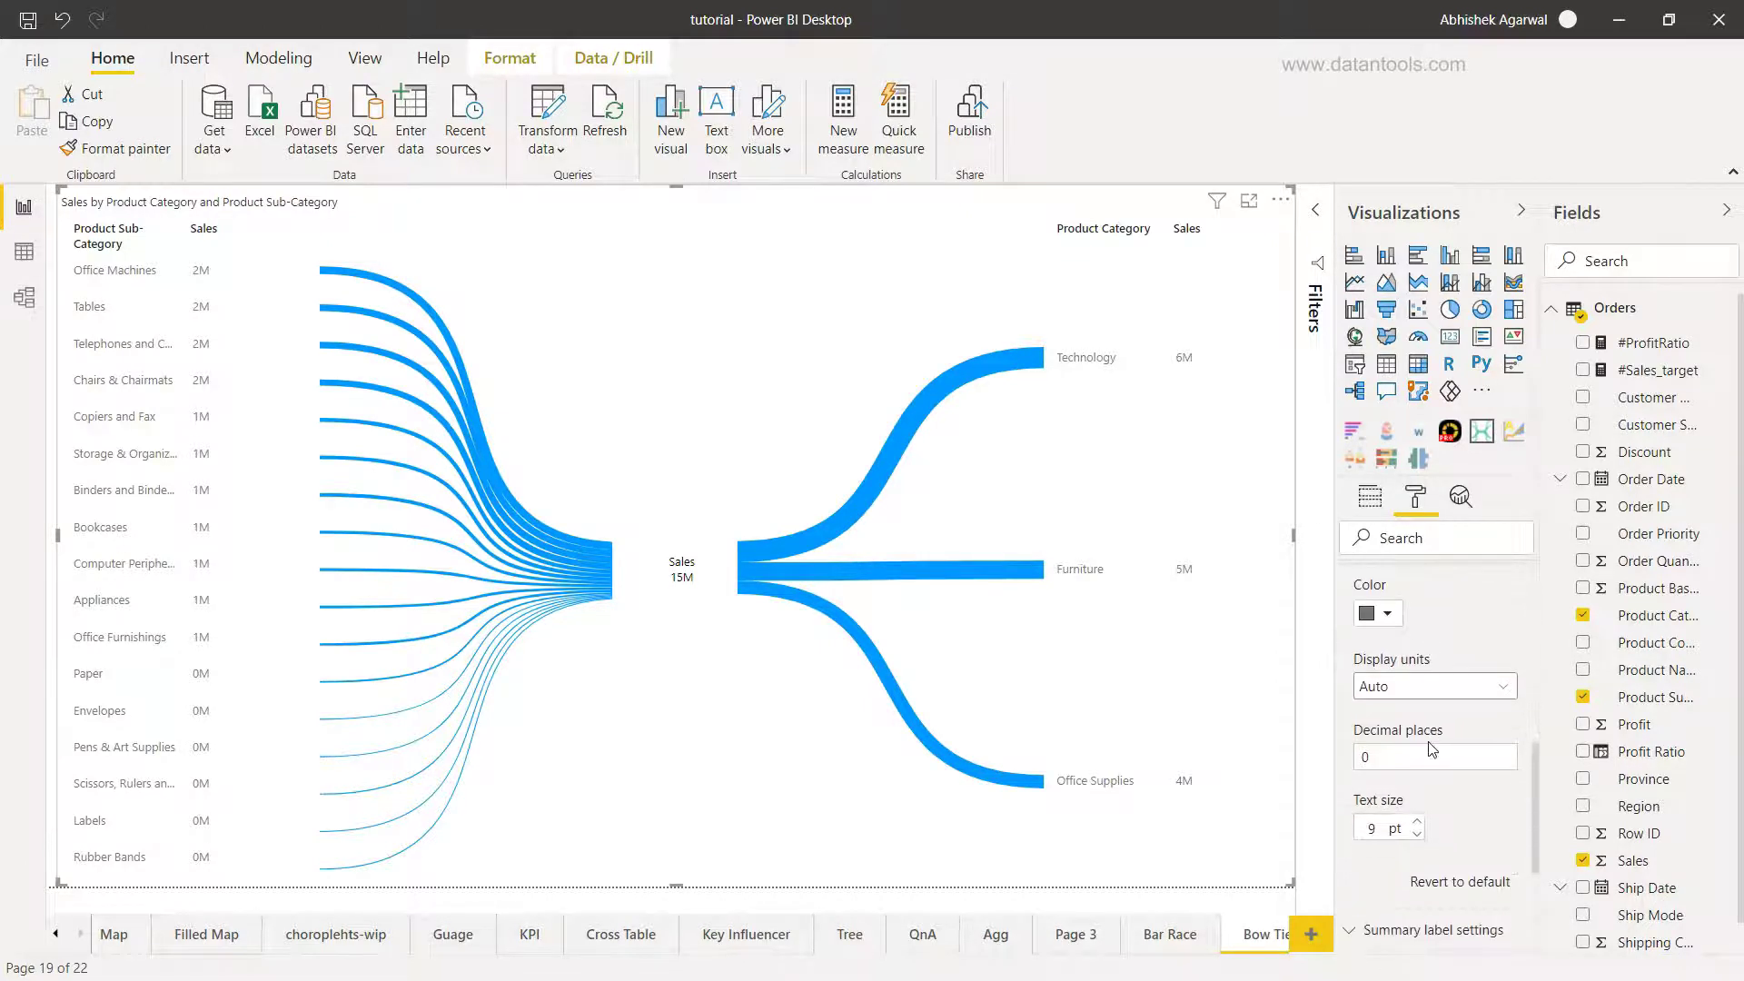
left_click(1453, 692)
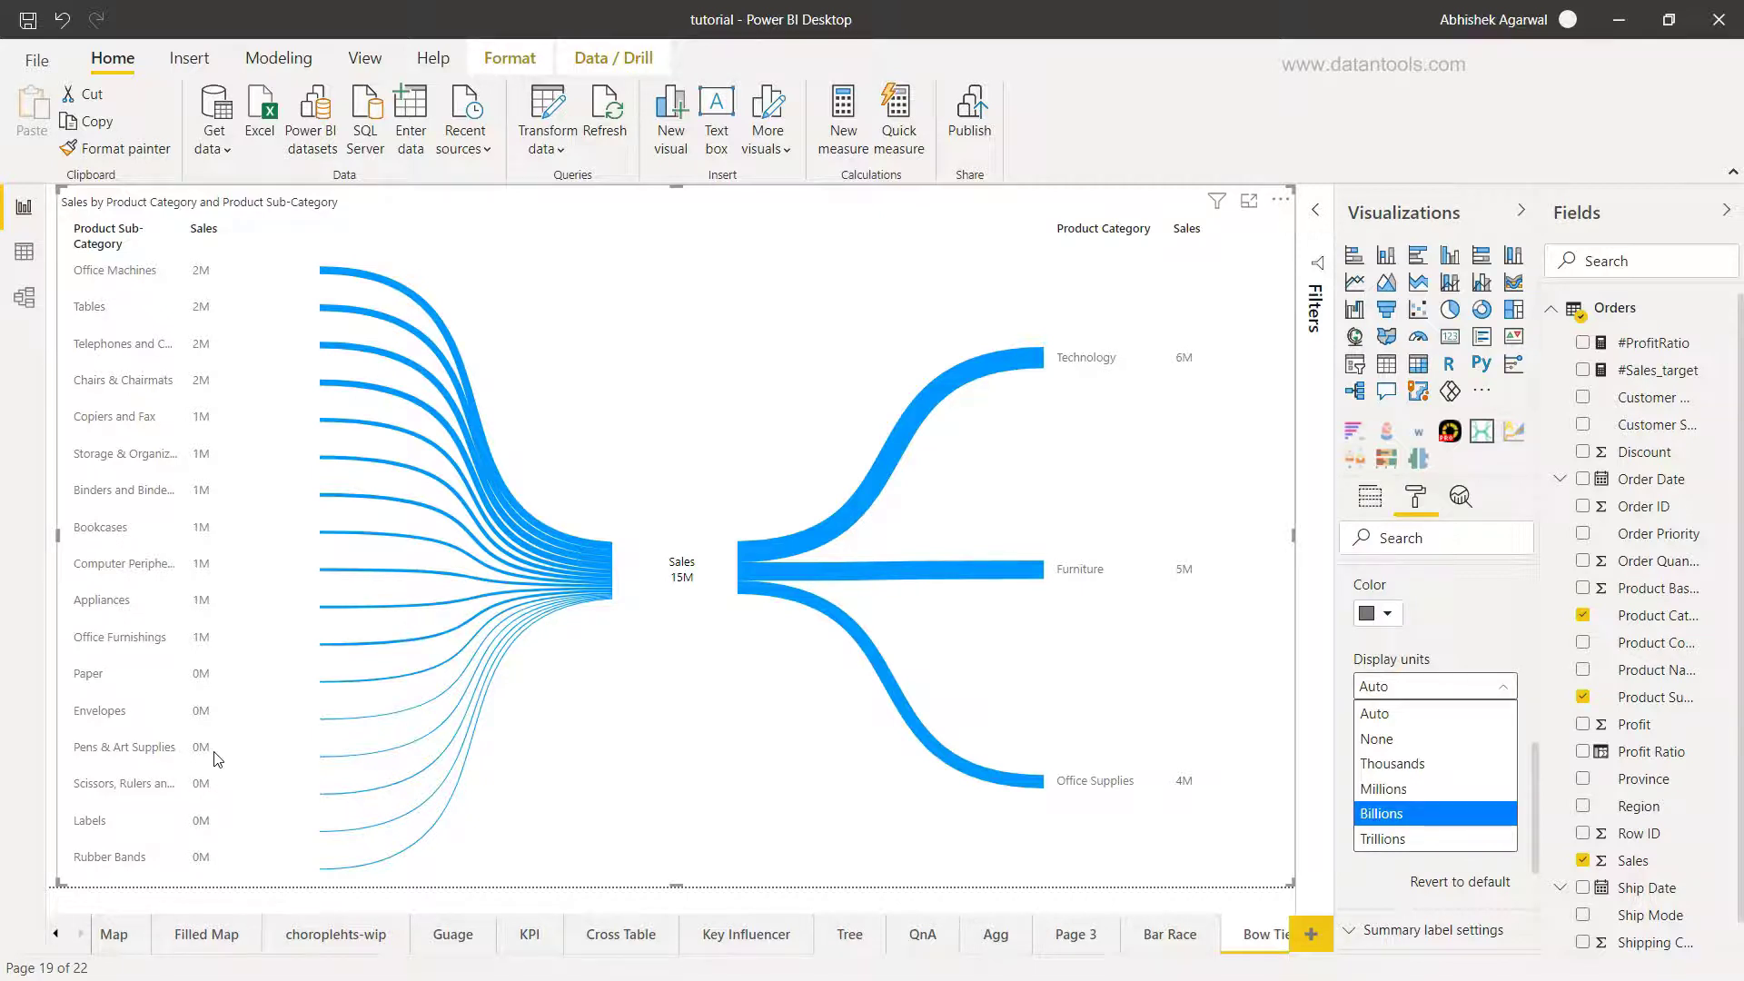
left_click(1396, 768)
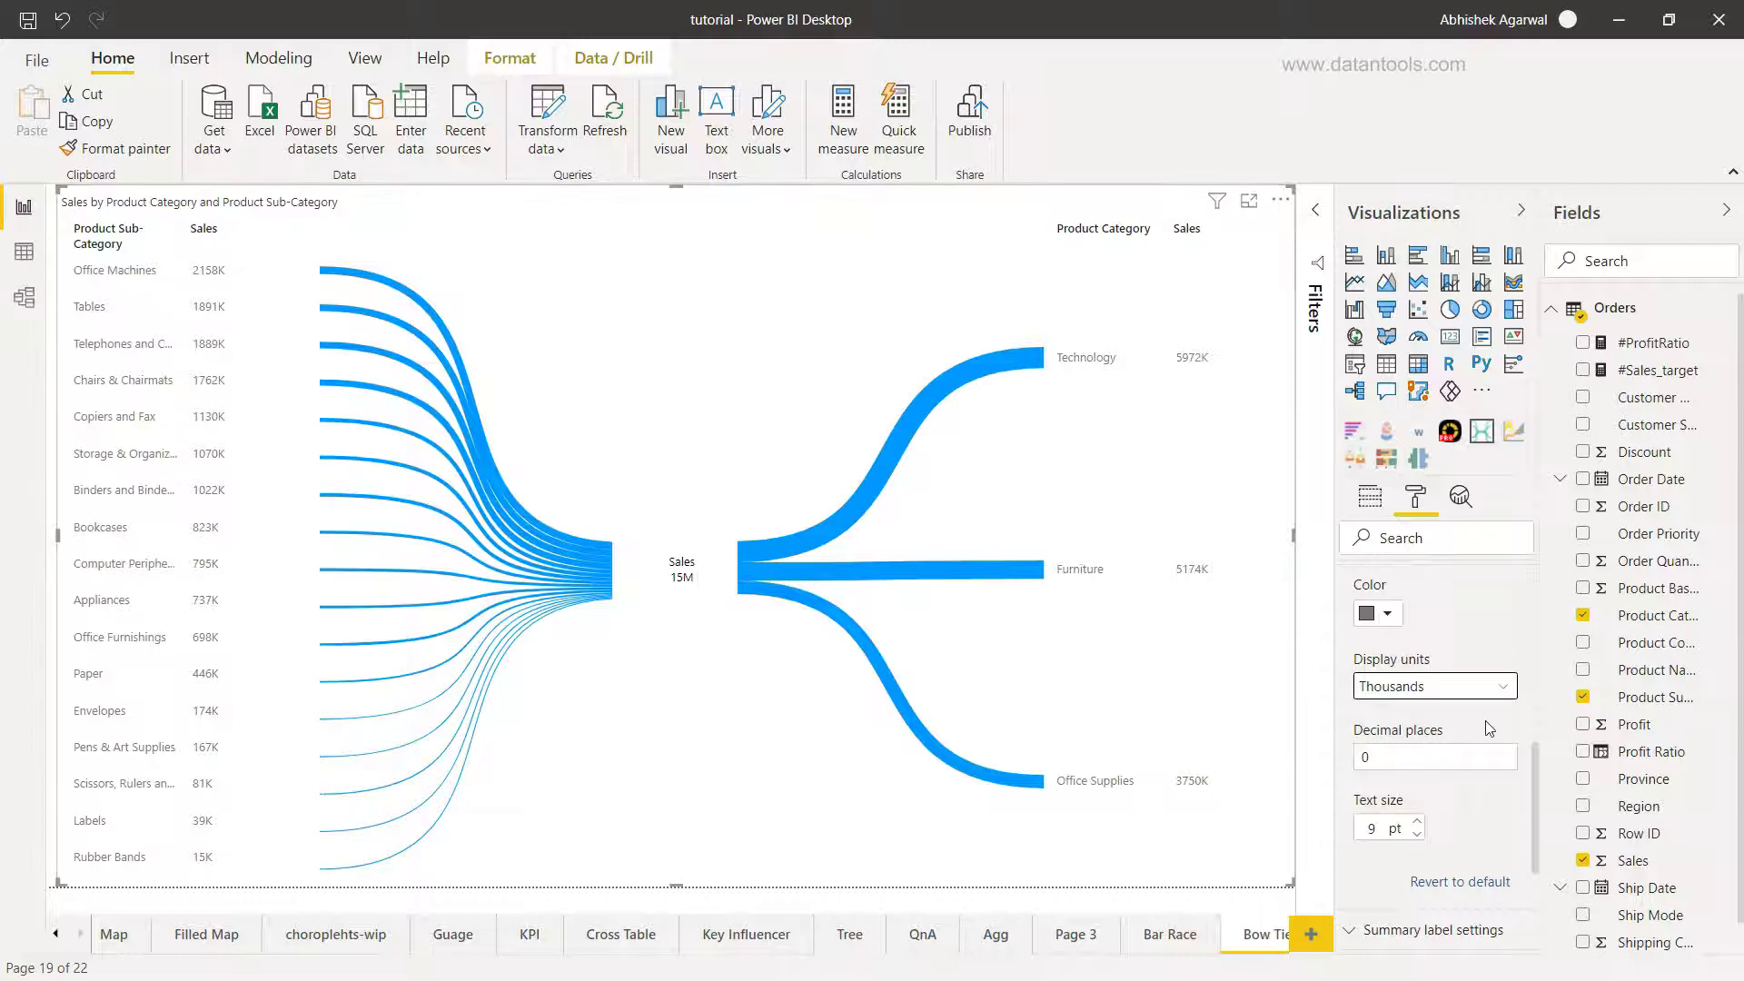
Set the central summary label's display units to Millions so it reads Sales 15M.
scroll(1485, 721, "down", 4)
scroll(1485, 724, "down", 2)
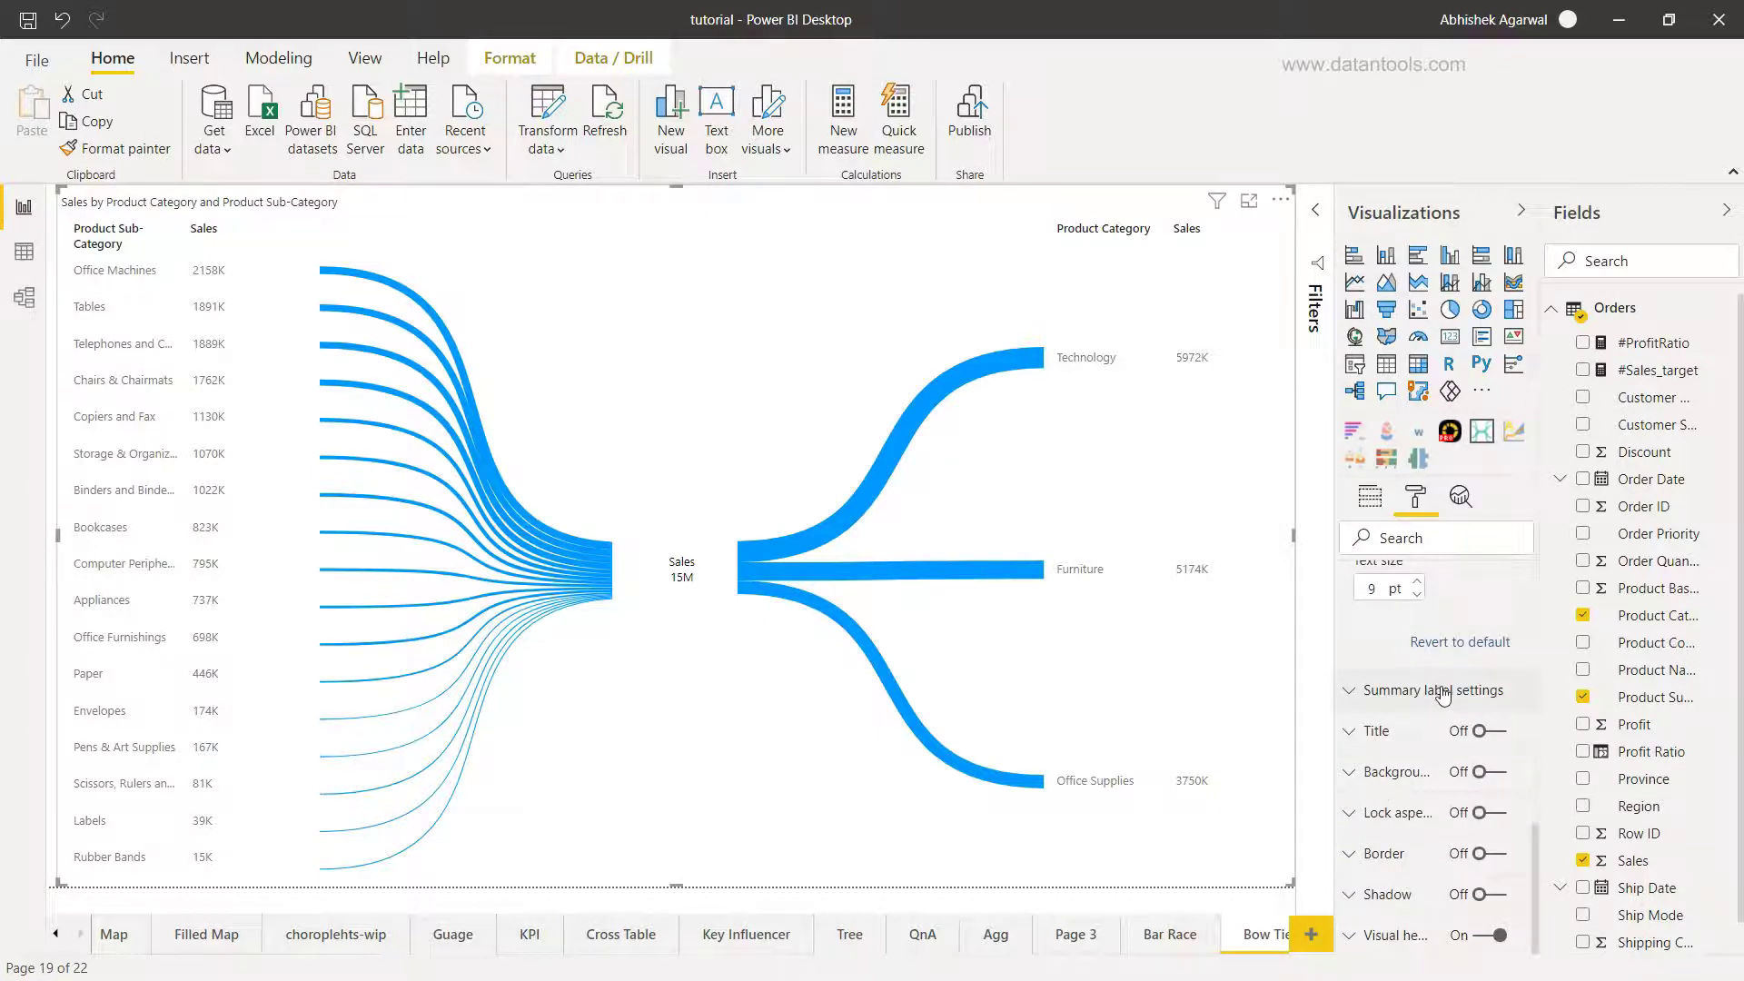
left_click(1444, 690)
scroll(1454, 750, "down", 4)
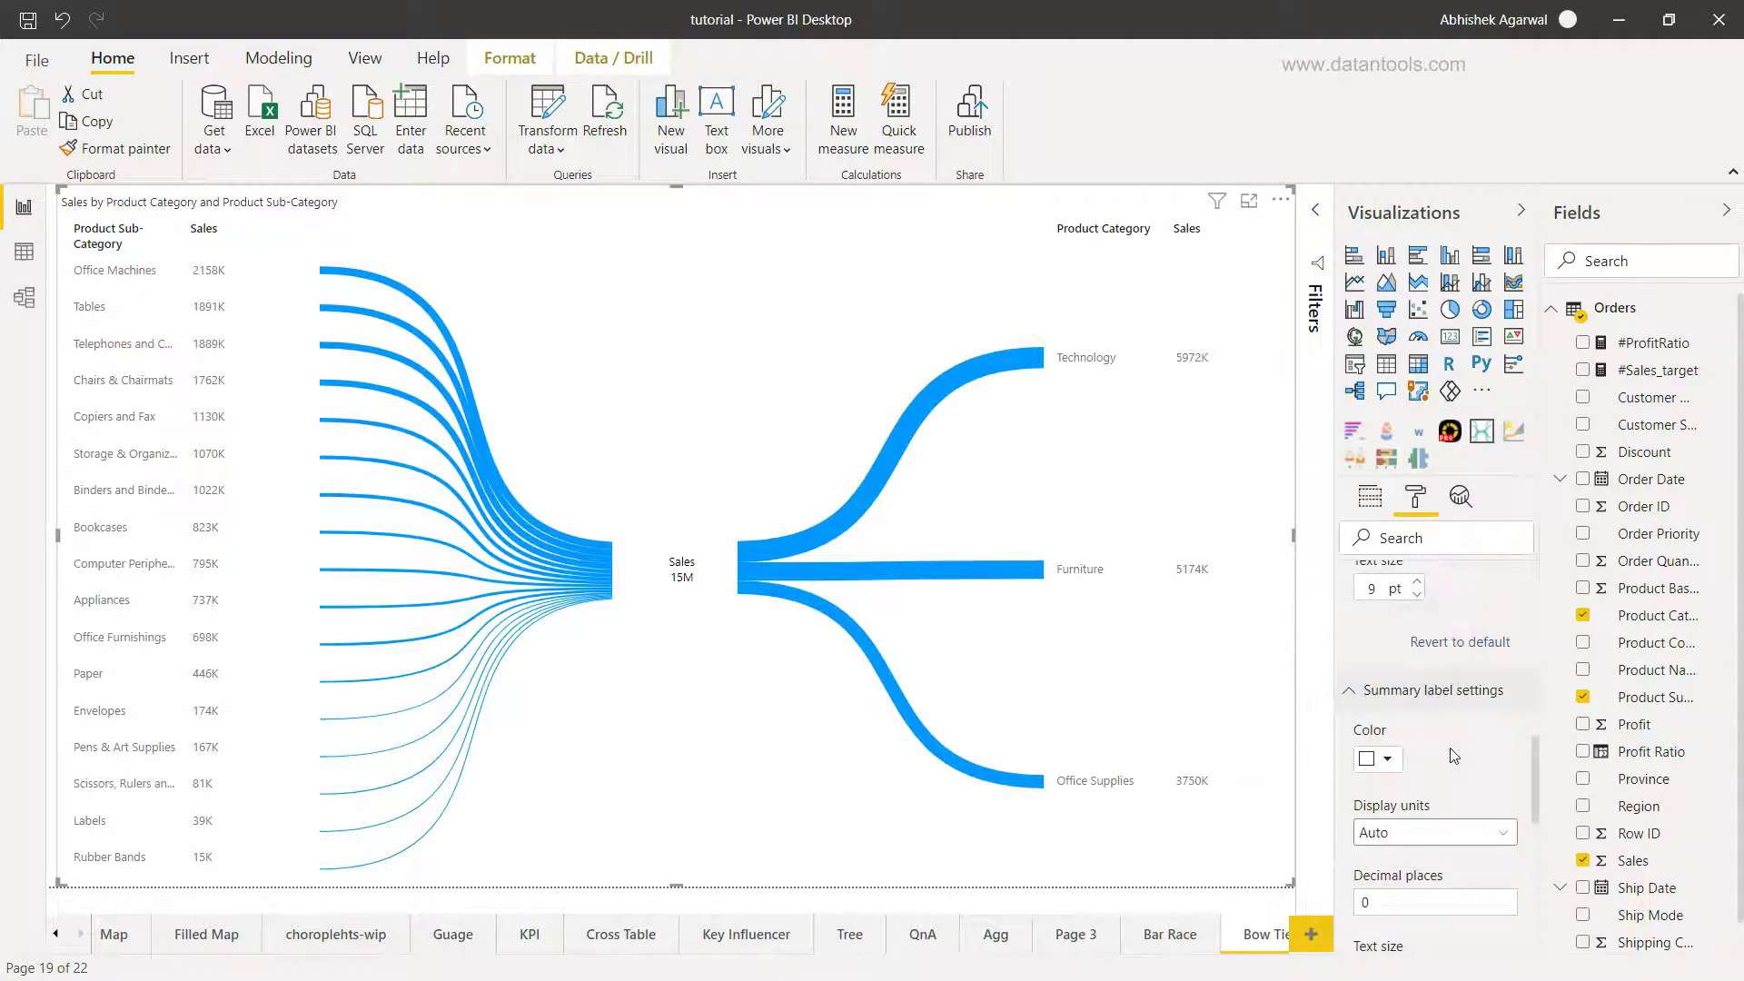
left_click(1441, 653)
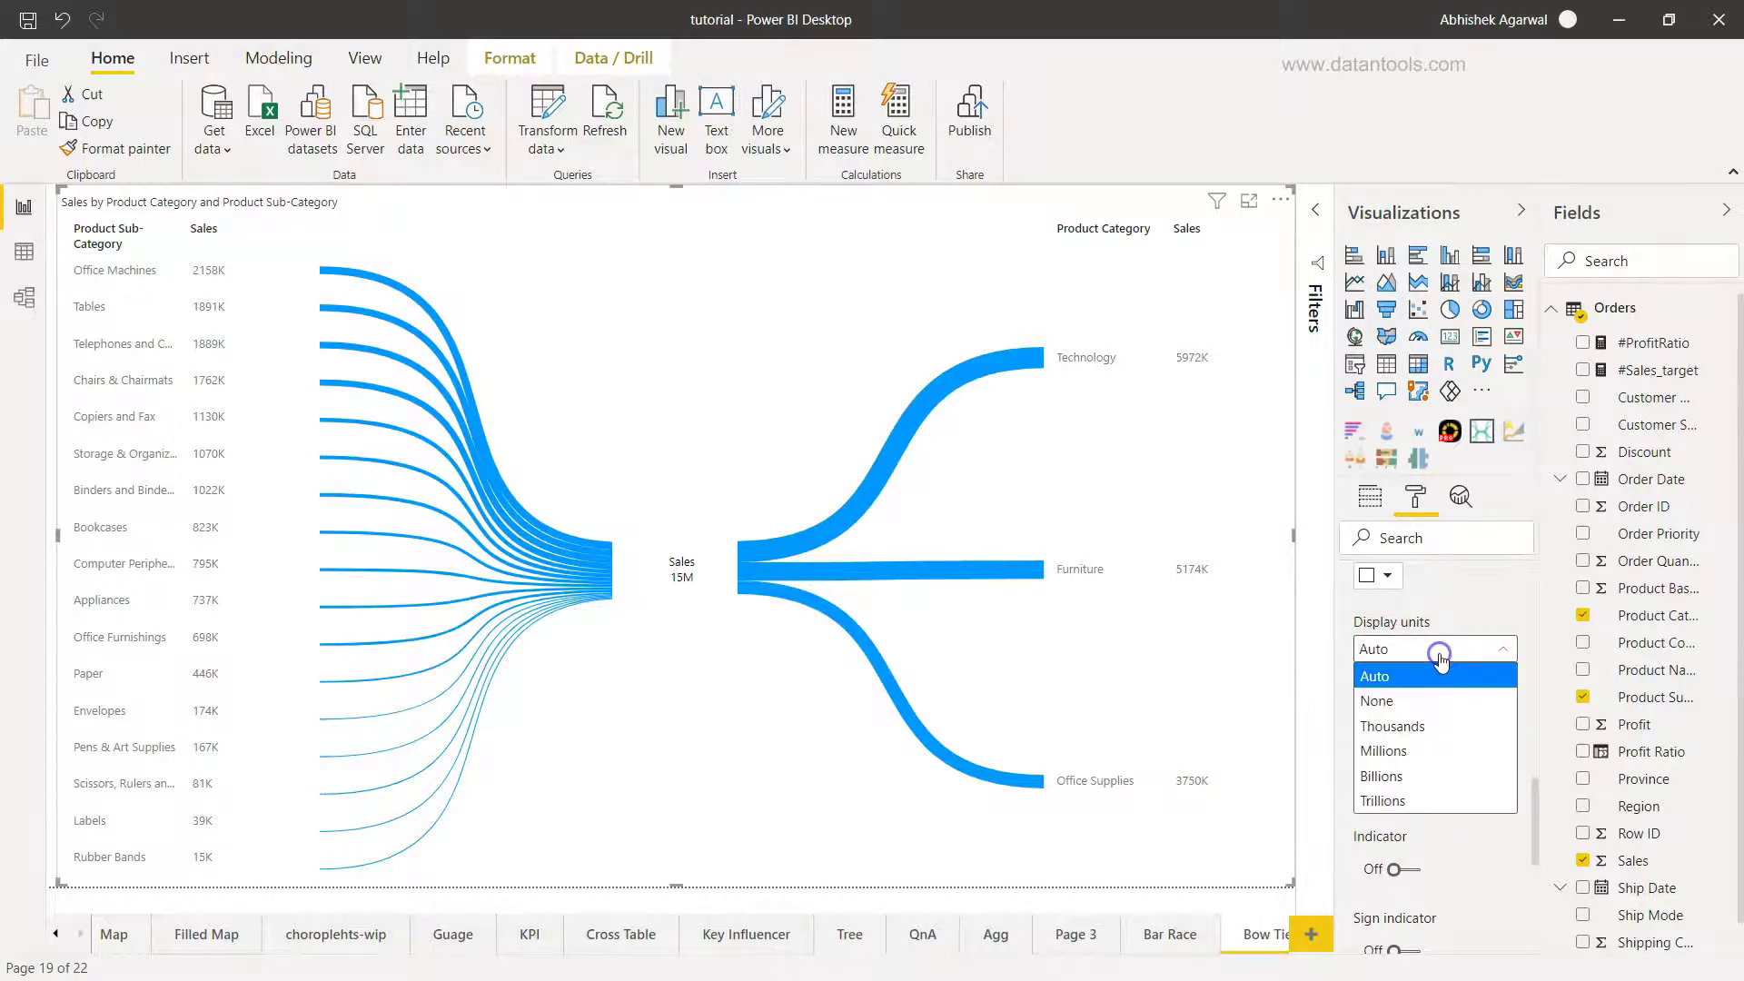
left_click(1438, 727)
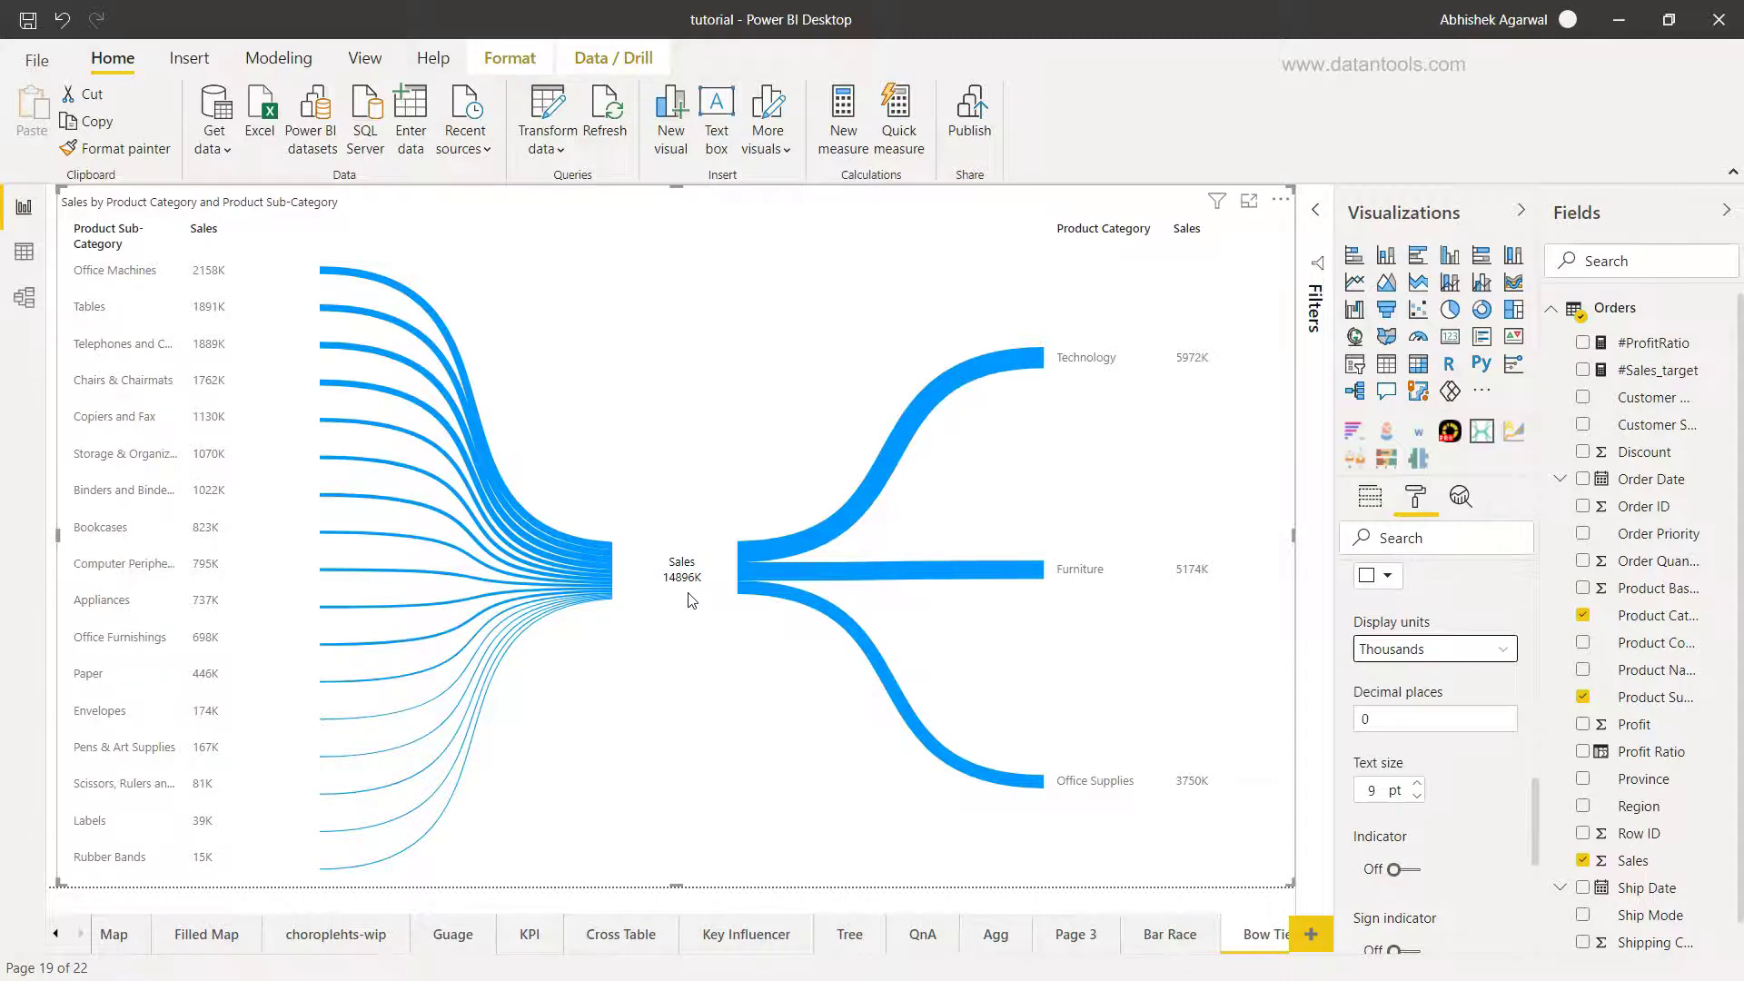
left_click(1482, 651)
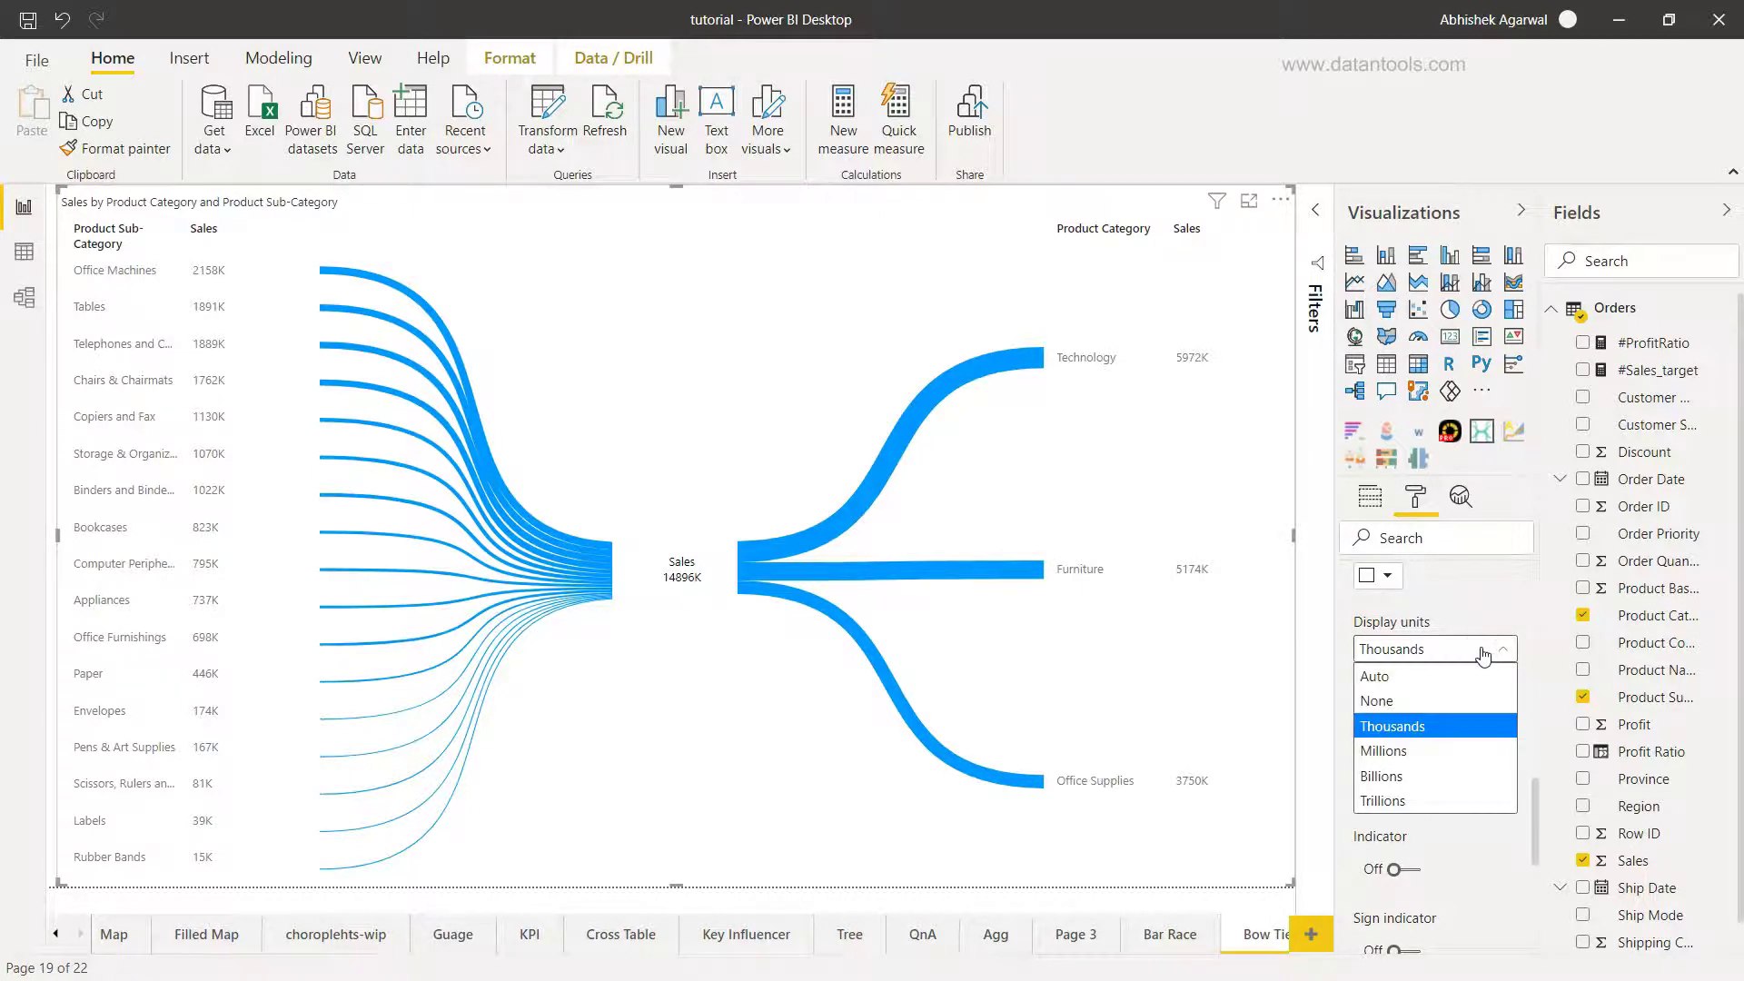
left_click(1469, 752)
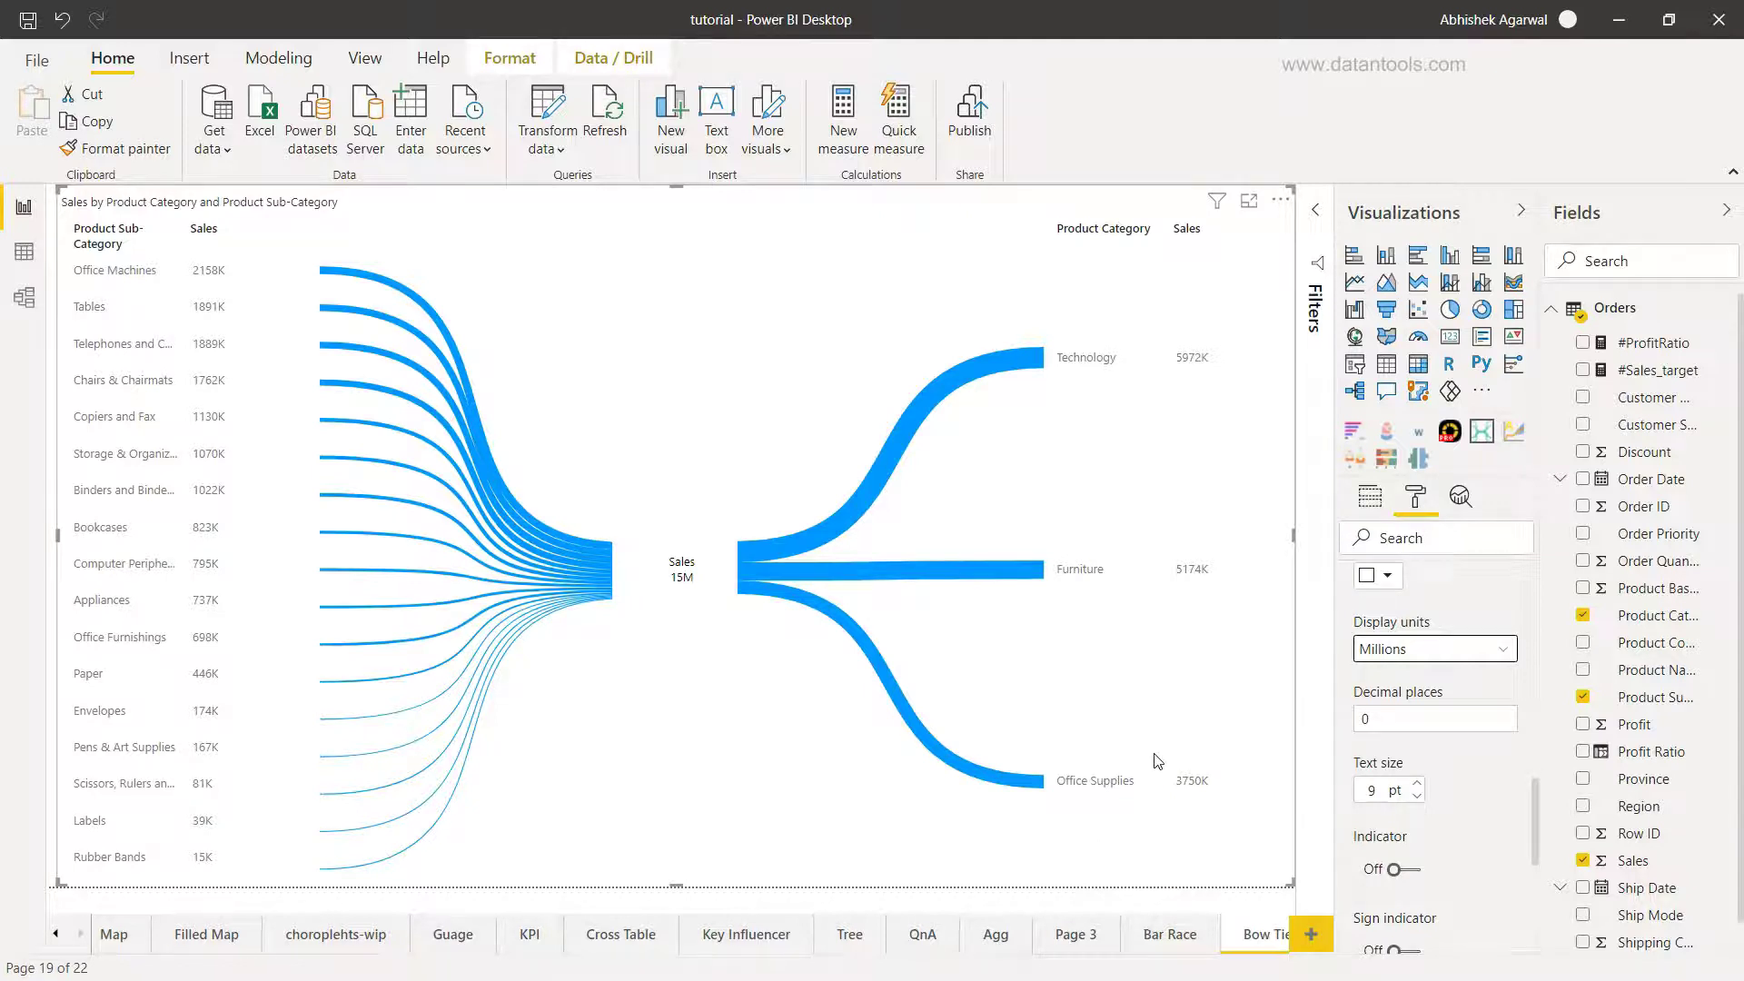
scroll(1414, 779, "down", 2)
Set the data labels' display units to Millions with 2 decimal places.
scroll(1414, 778, "up", 5)
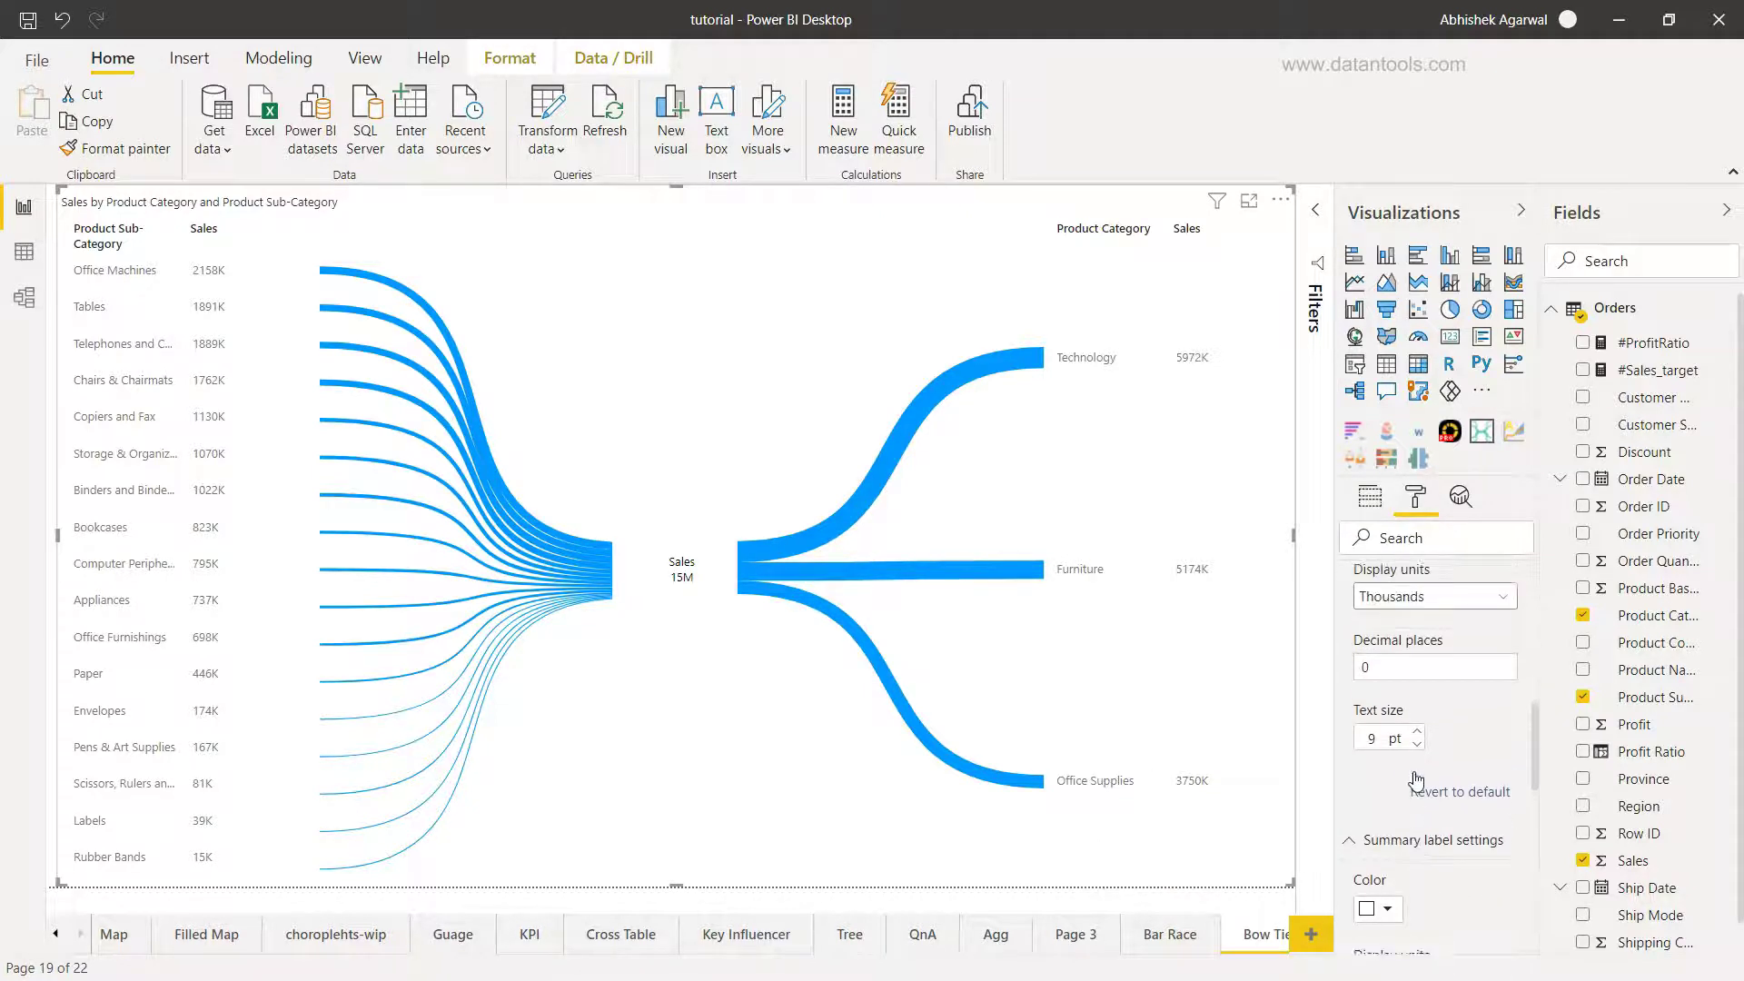
left_click(1433, 688)
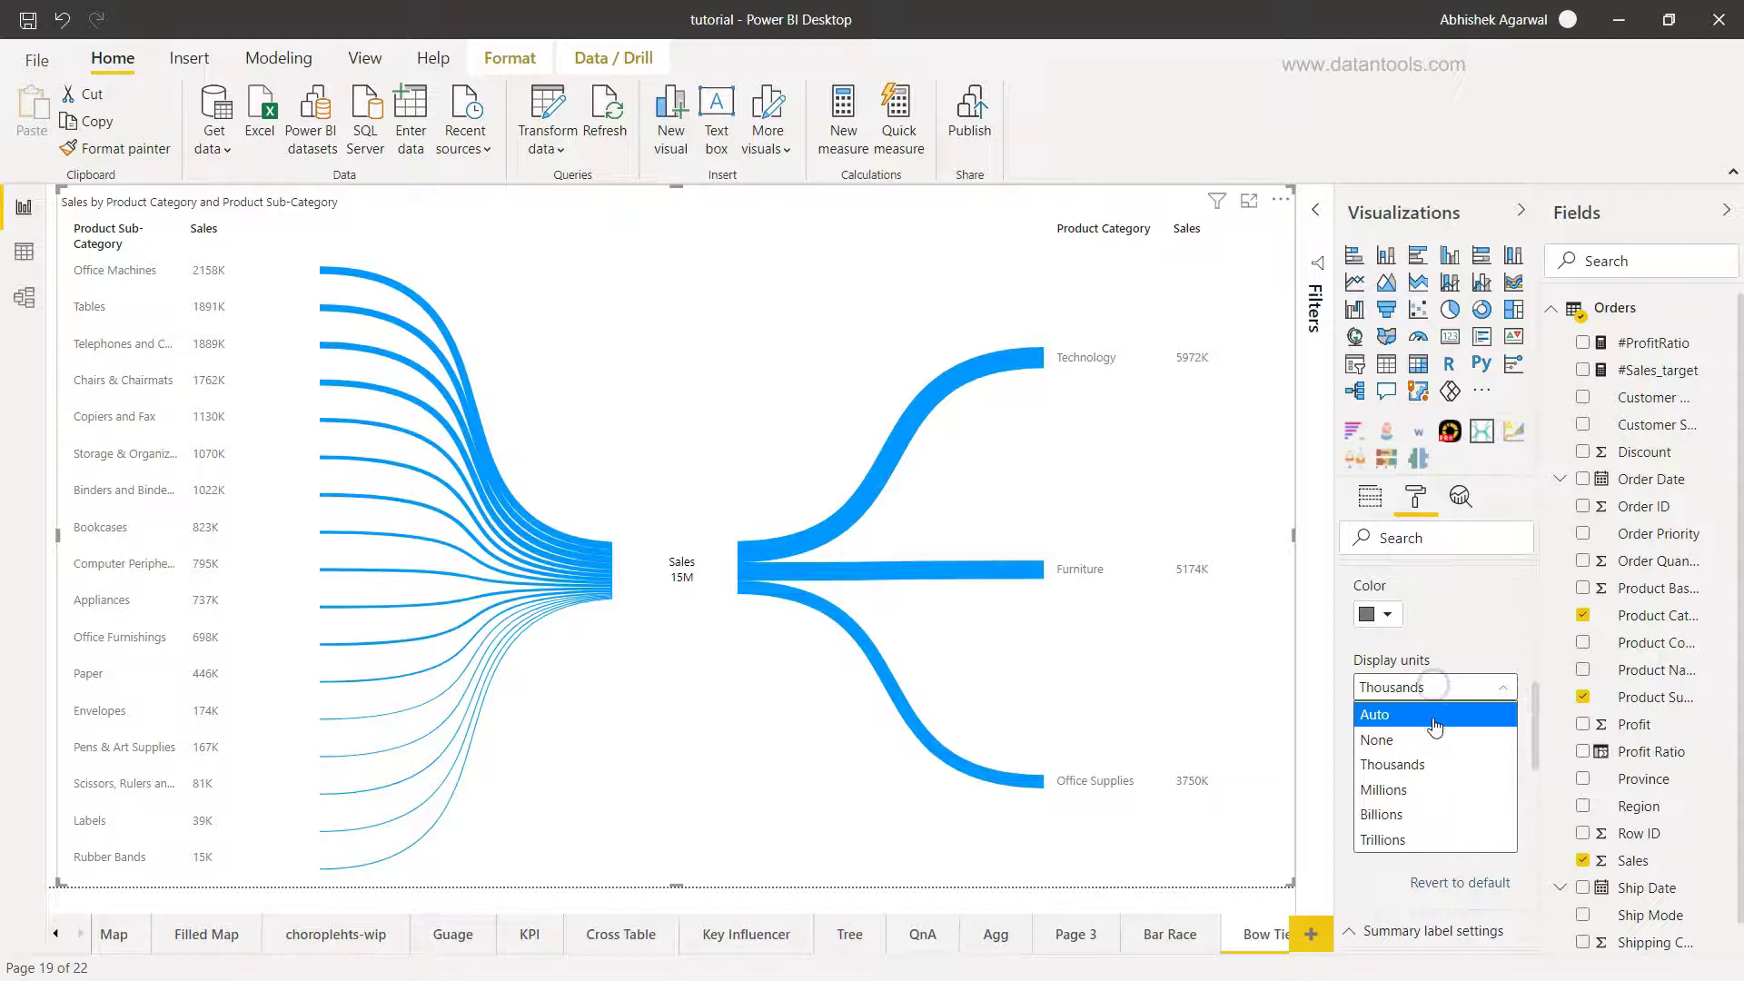
left_click(1438, 796)
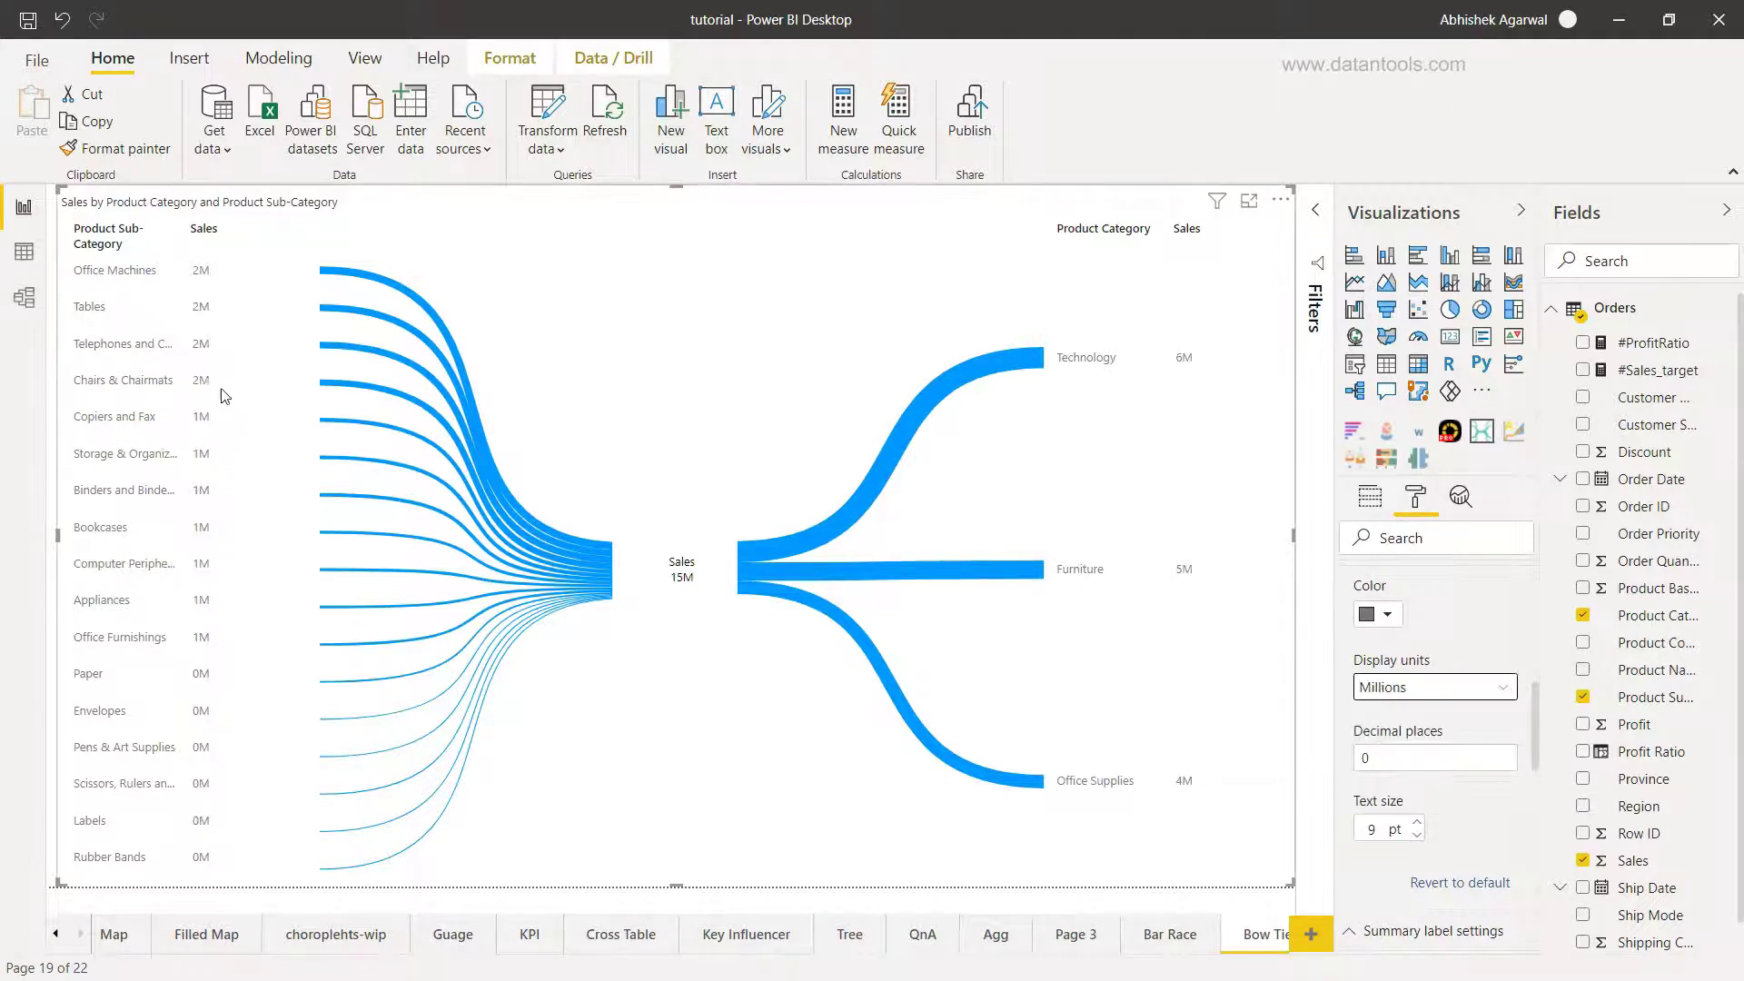
left_click(1416, 765)
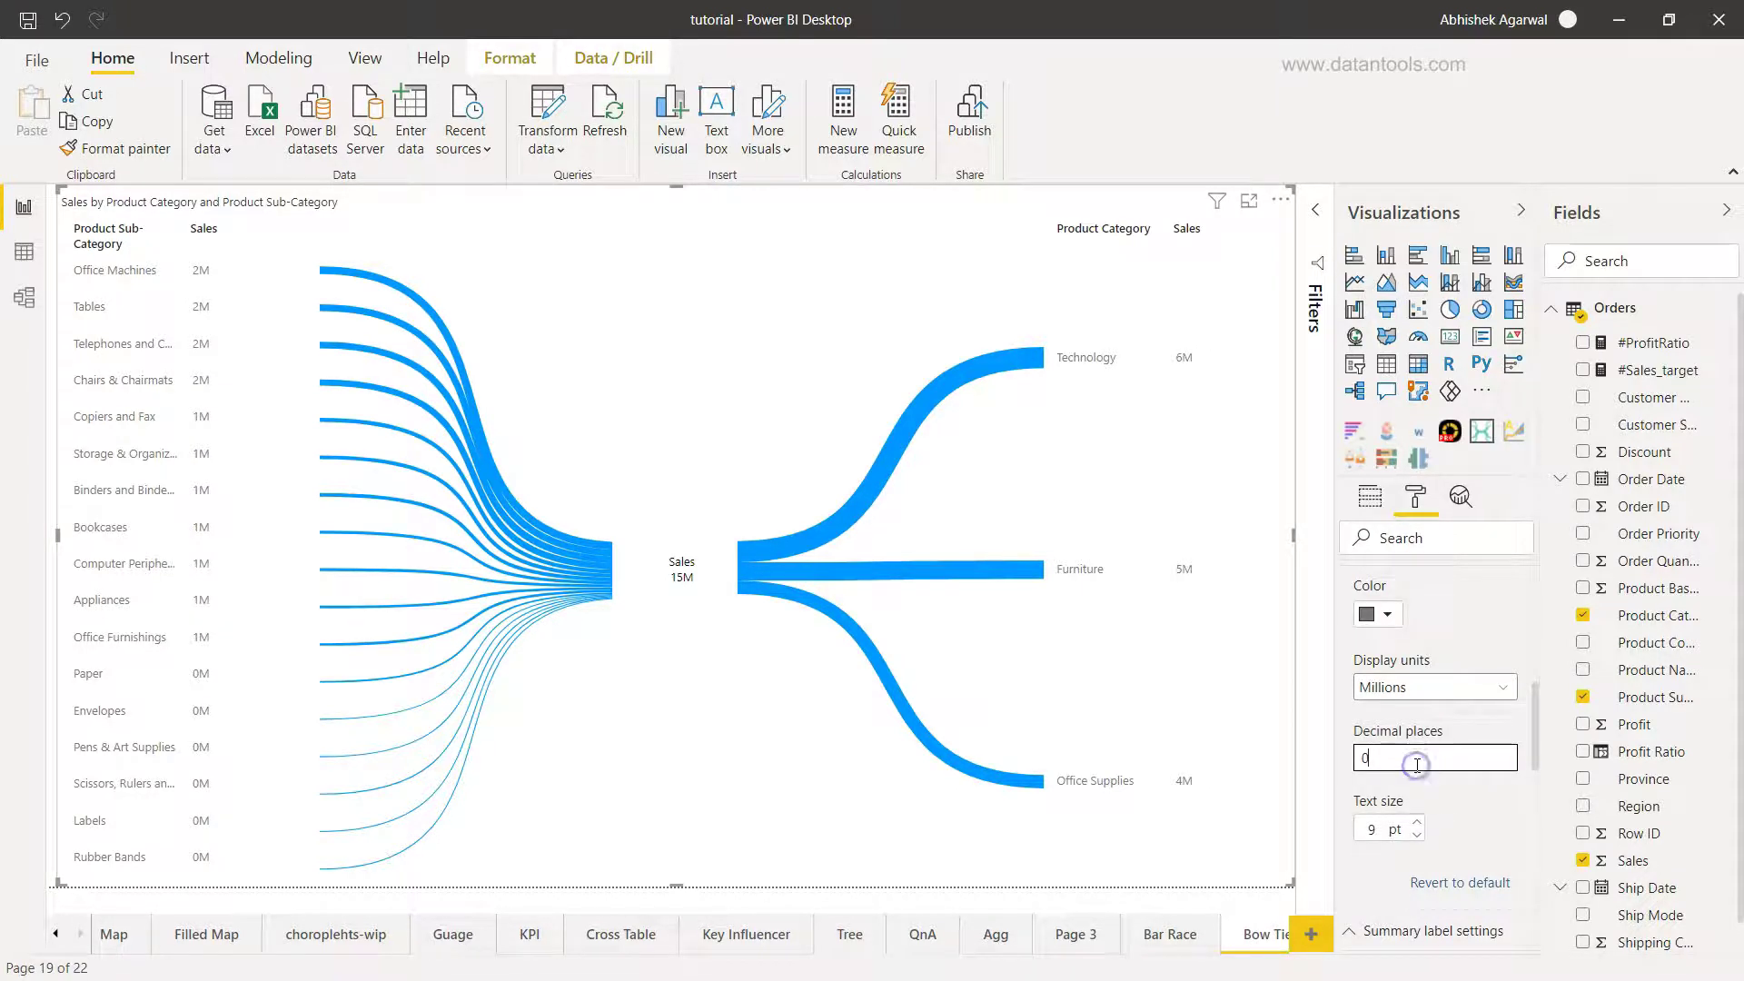
key("BackSpace")
type("02")
key("Tab")
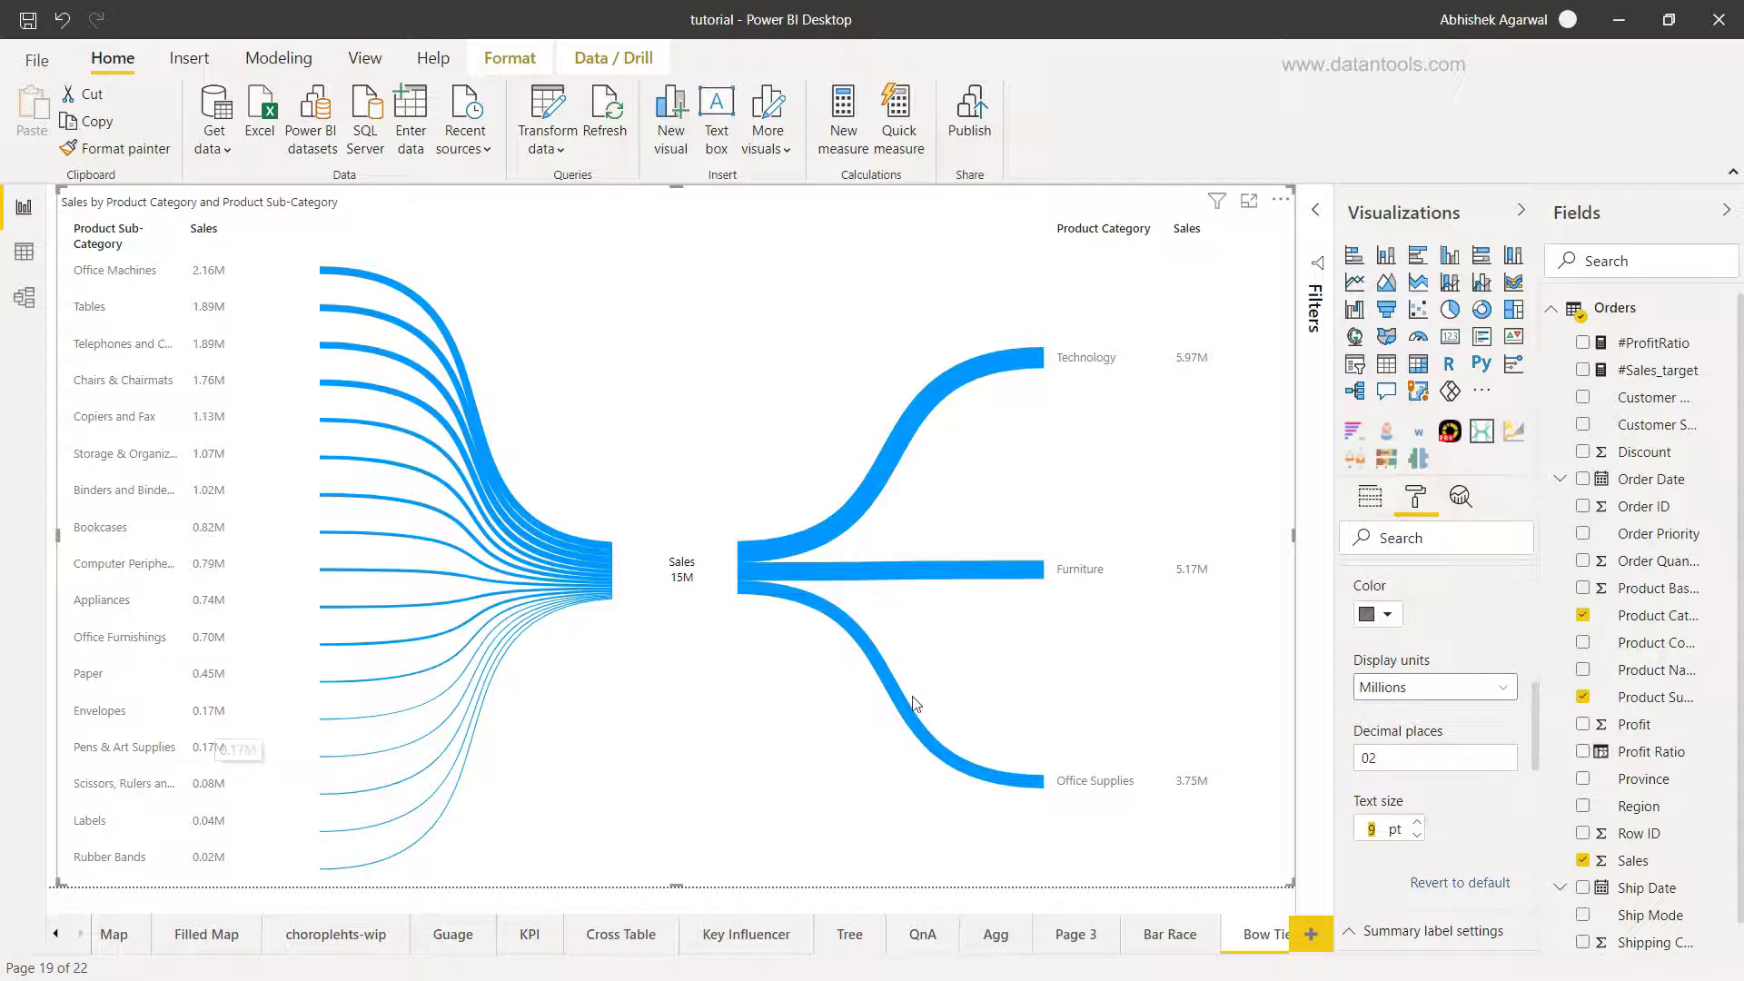
Try 1 decimal place on the data labels, then restore 2 decimal places.
left_click(1400, 758)
key("BackSpace")
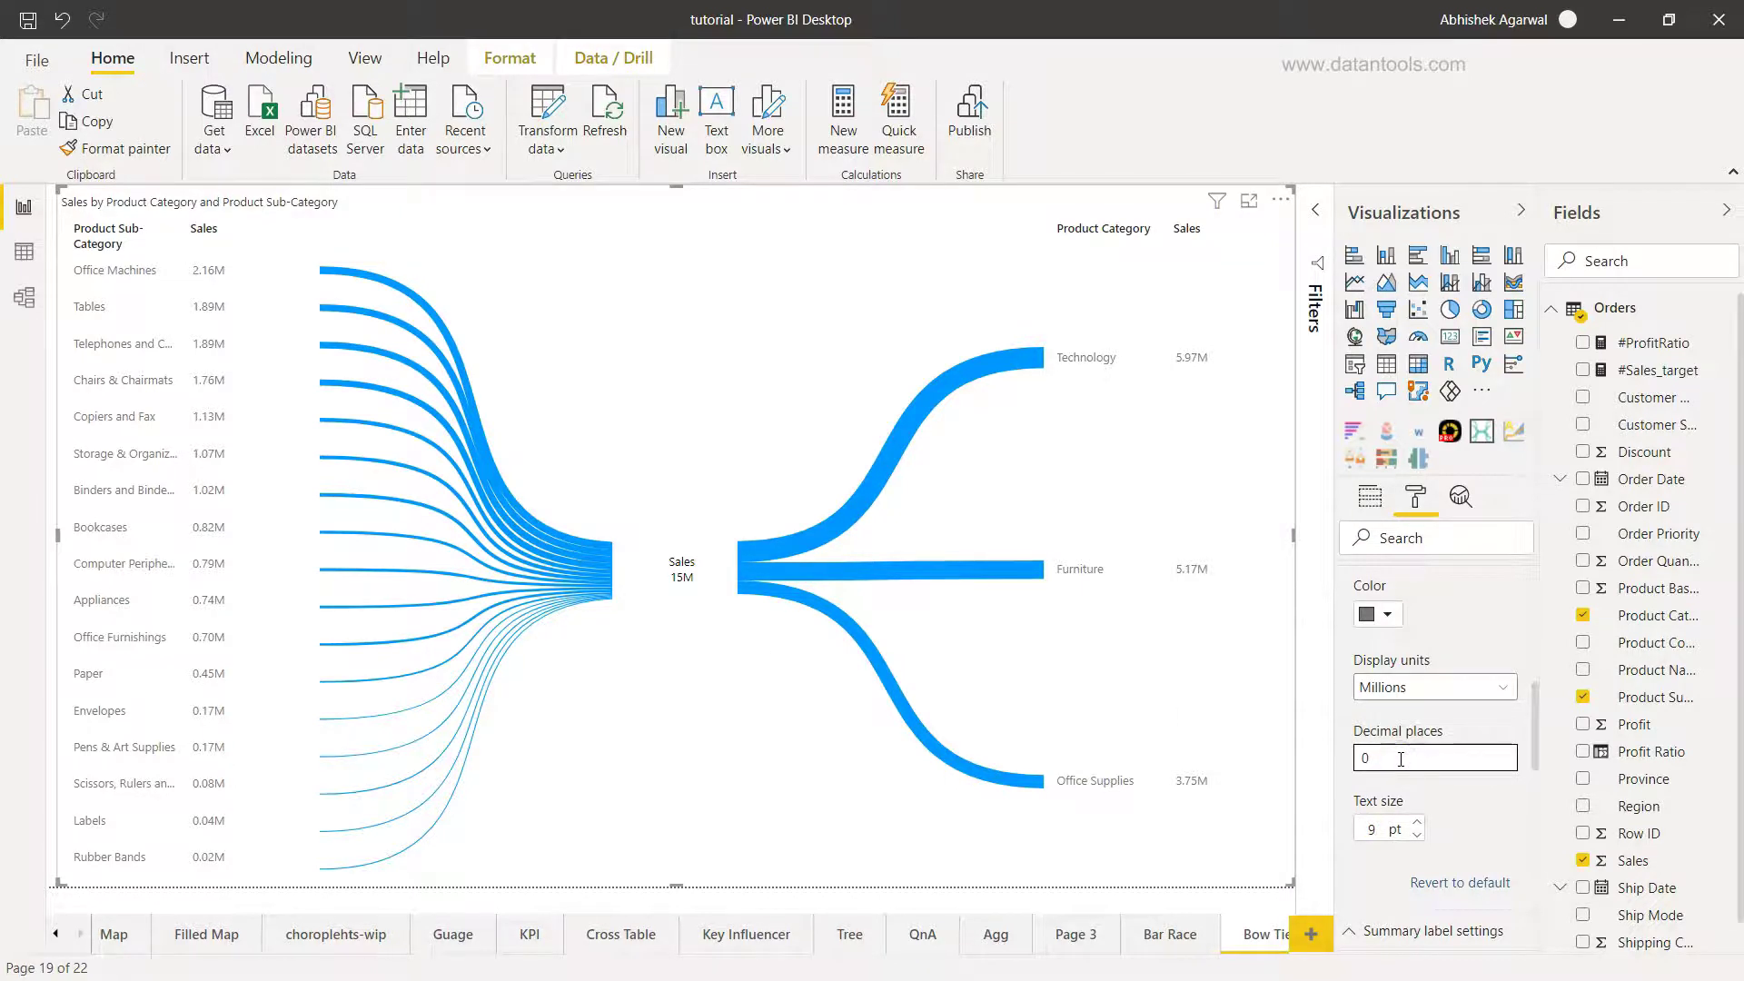
type("1")
key("Tab")
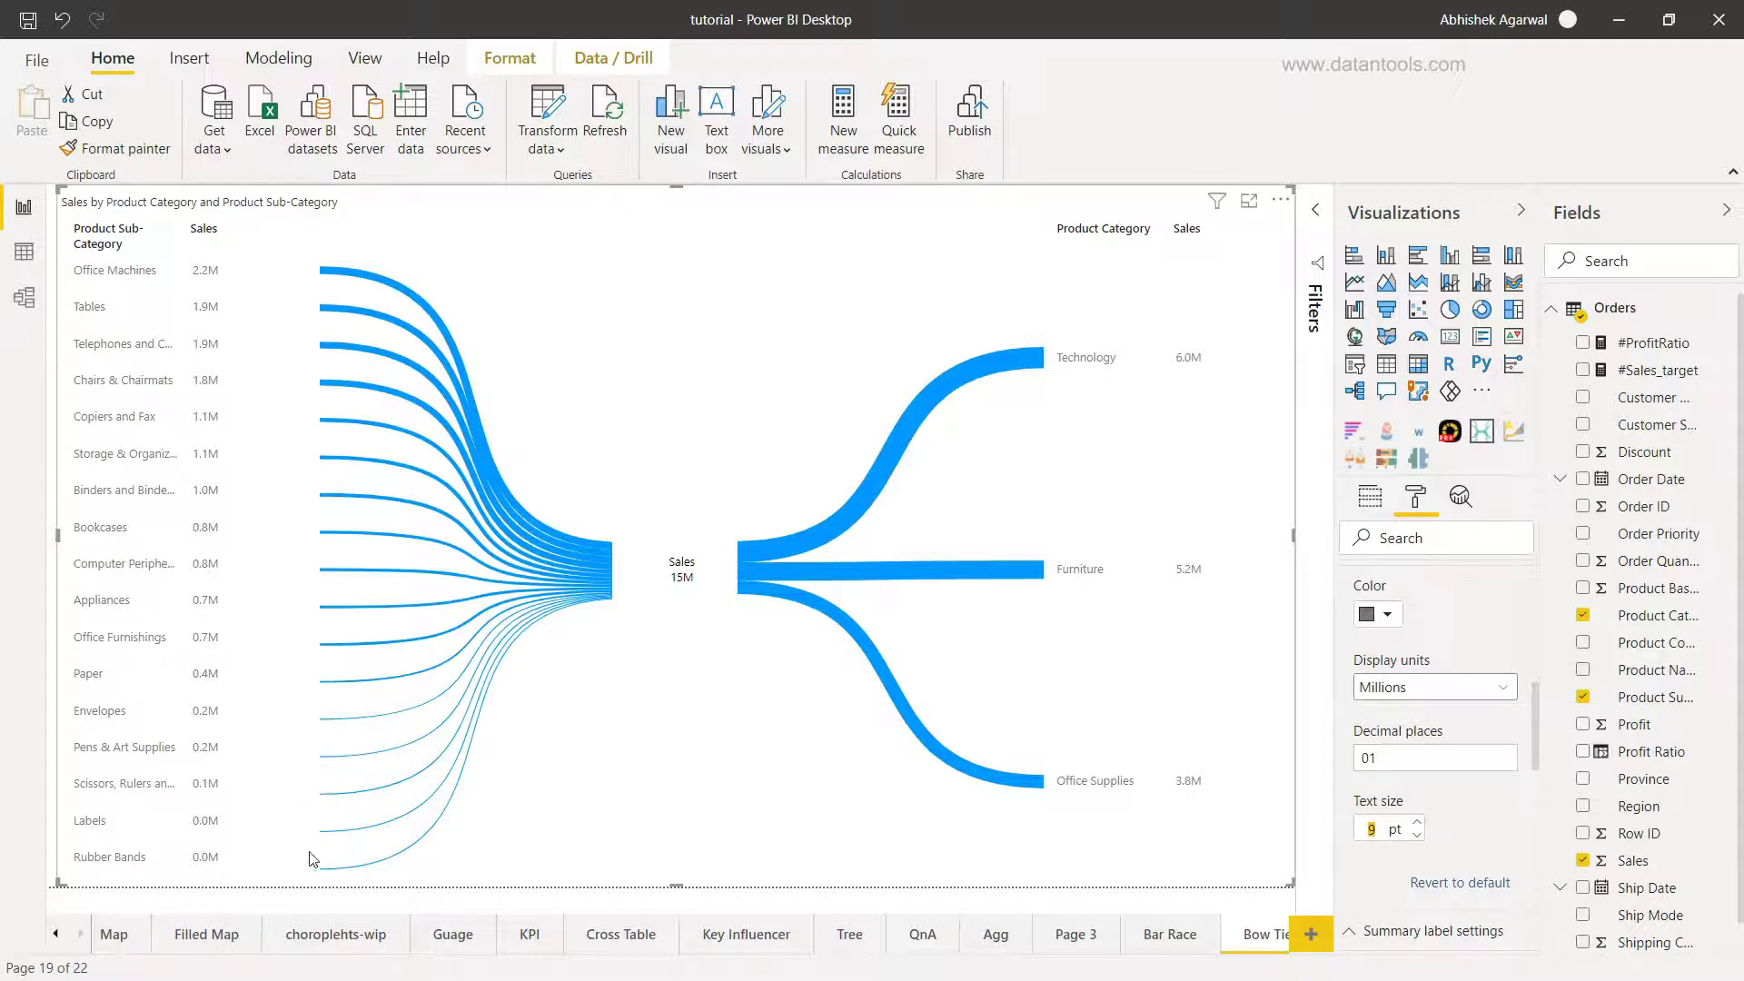
left_click(1414, 763)
key("BackSpace")
type("2")
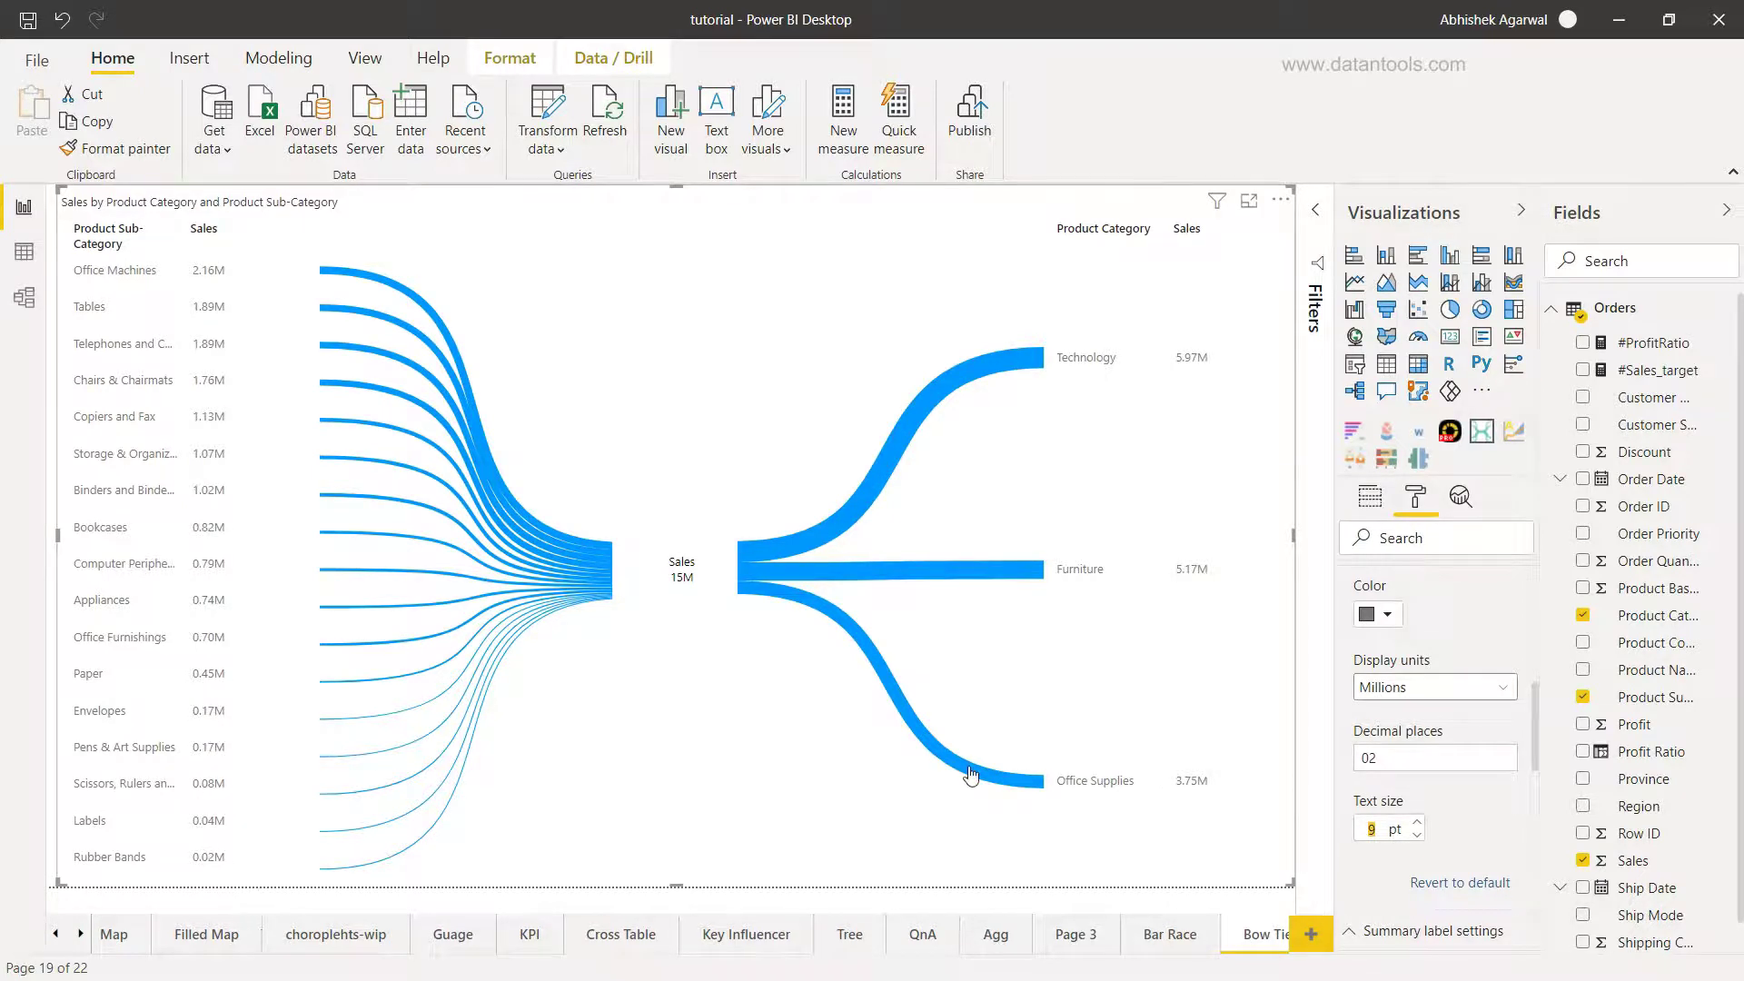
Collapse the Summary label, Data labels and Bowtie title cards and show the visual's Fields.
scroll(1423, 759, "down", 3)
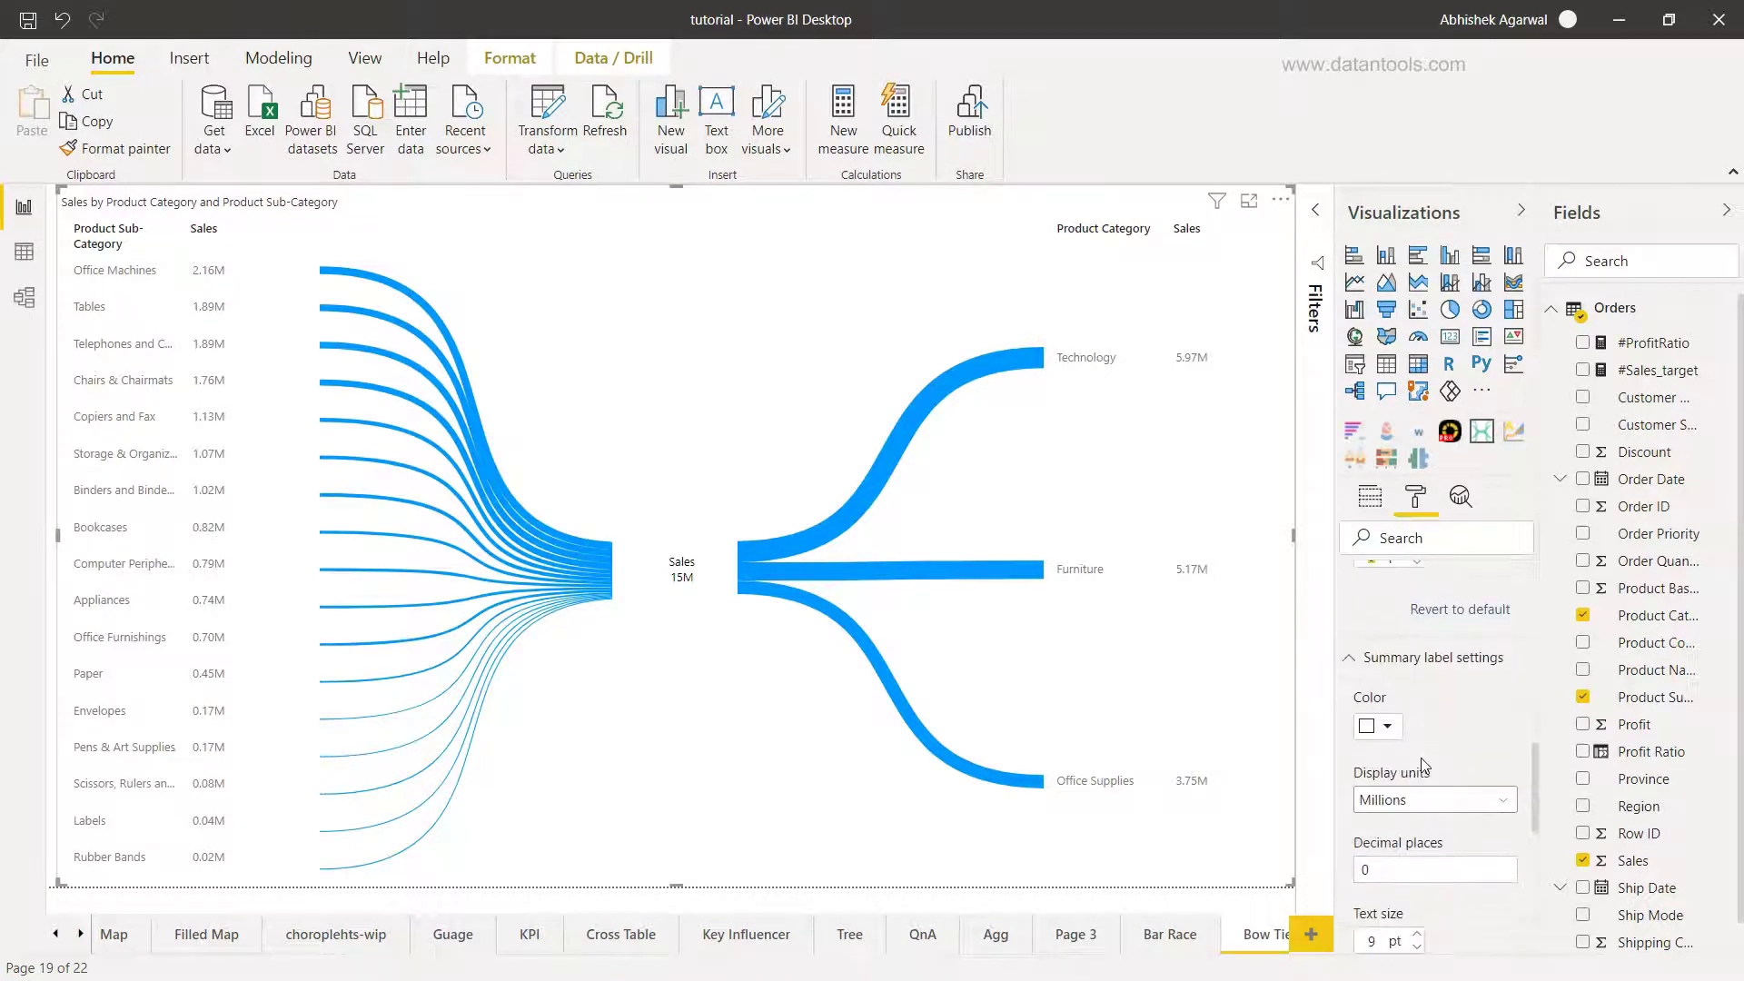
left_click(1352, 672)
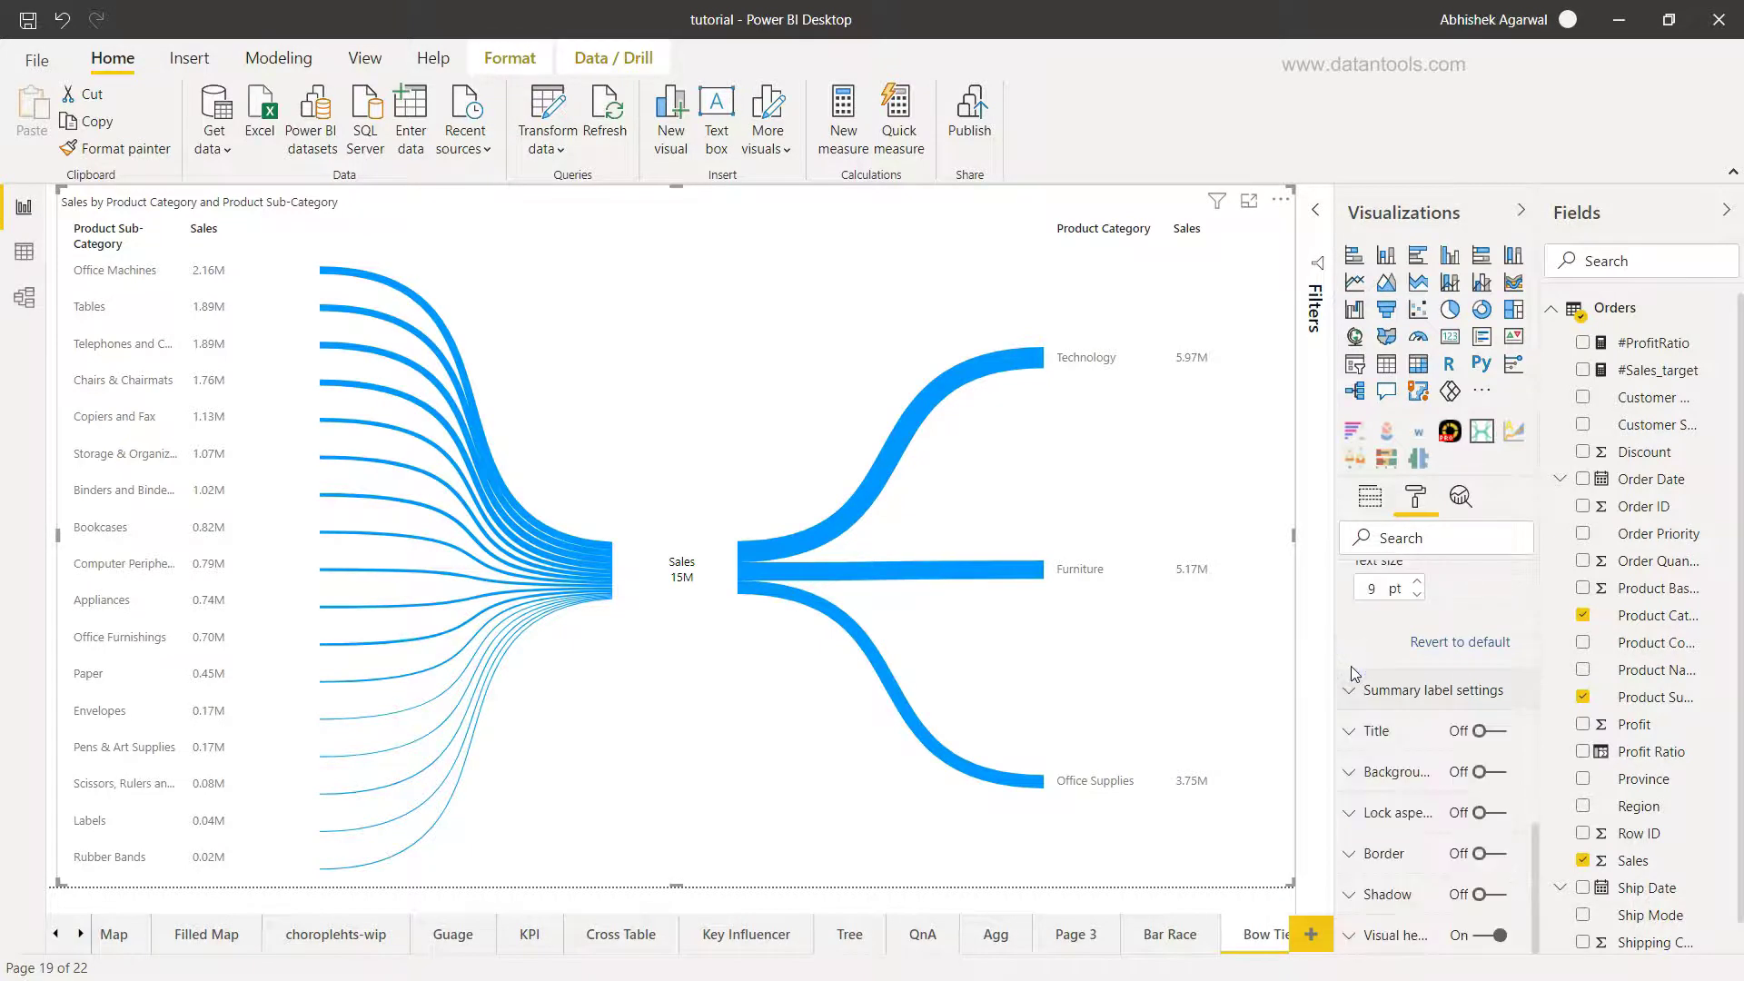
scroll(1352, 673, "up", 5)
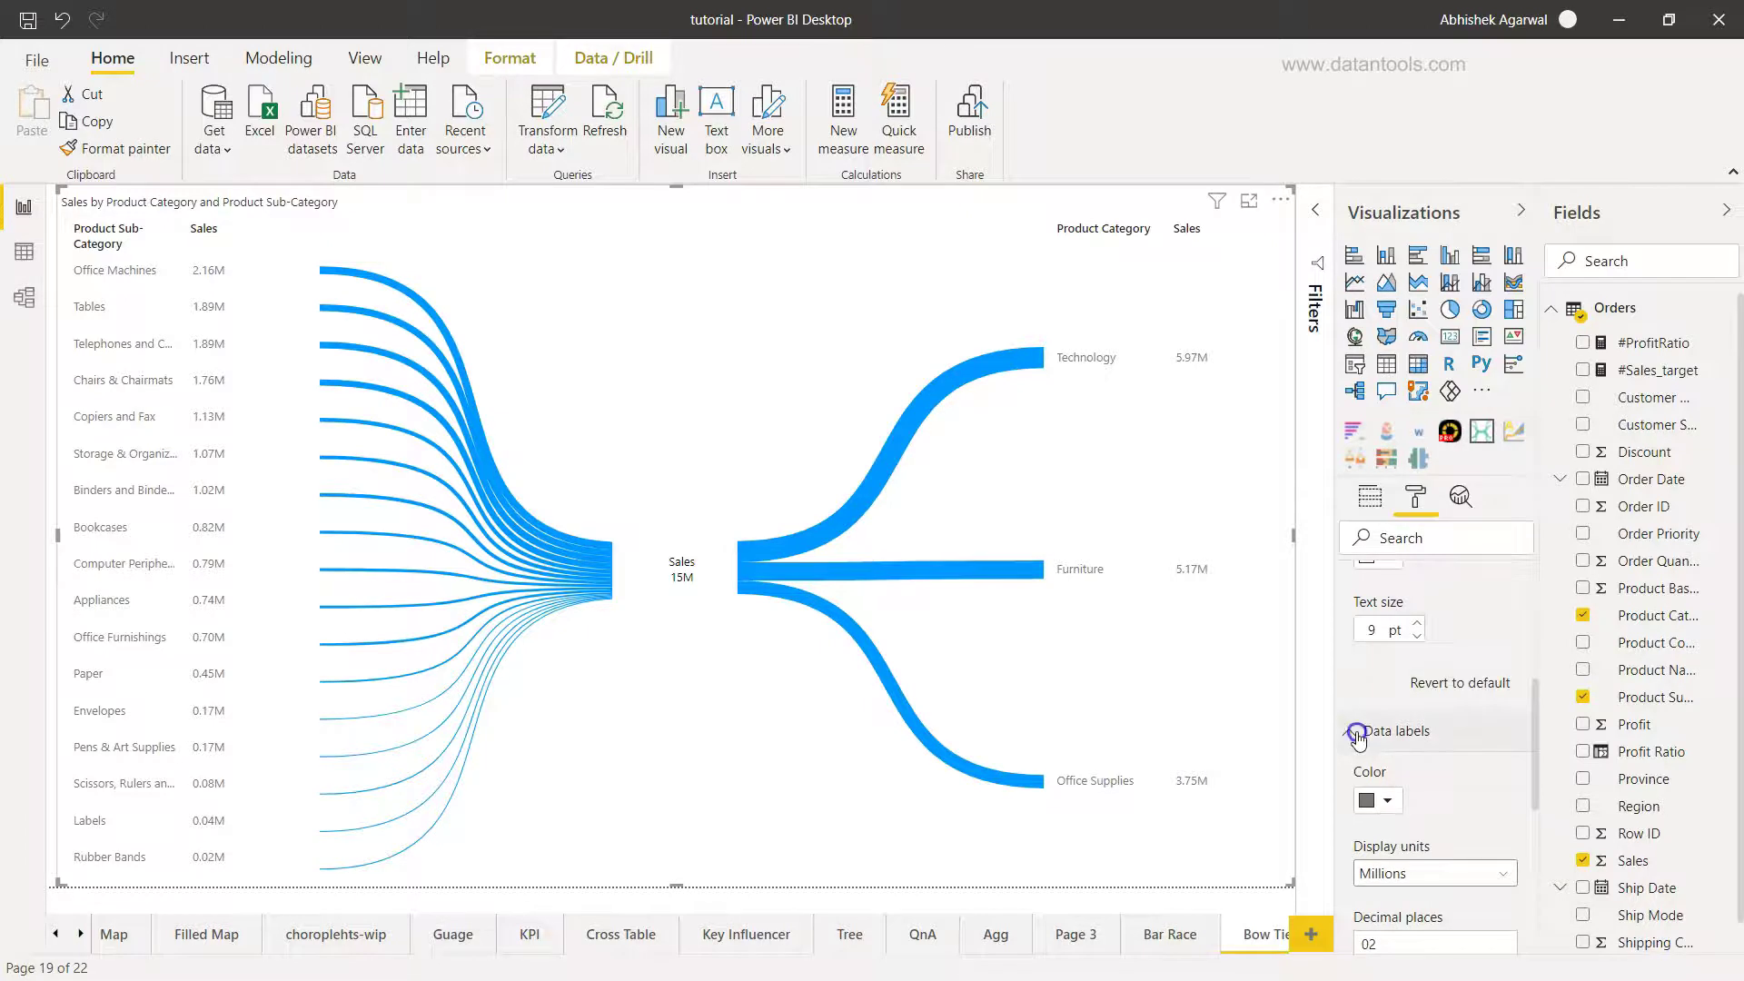
left_click(1359, 731)
scroll(1360, 736, "up", 3)
scroll(1359, 738, "up", 2)
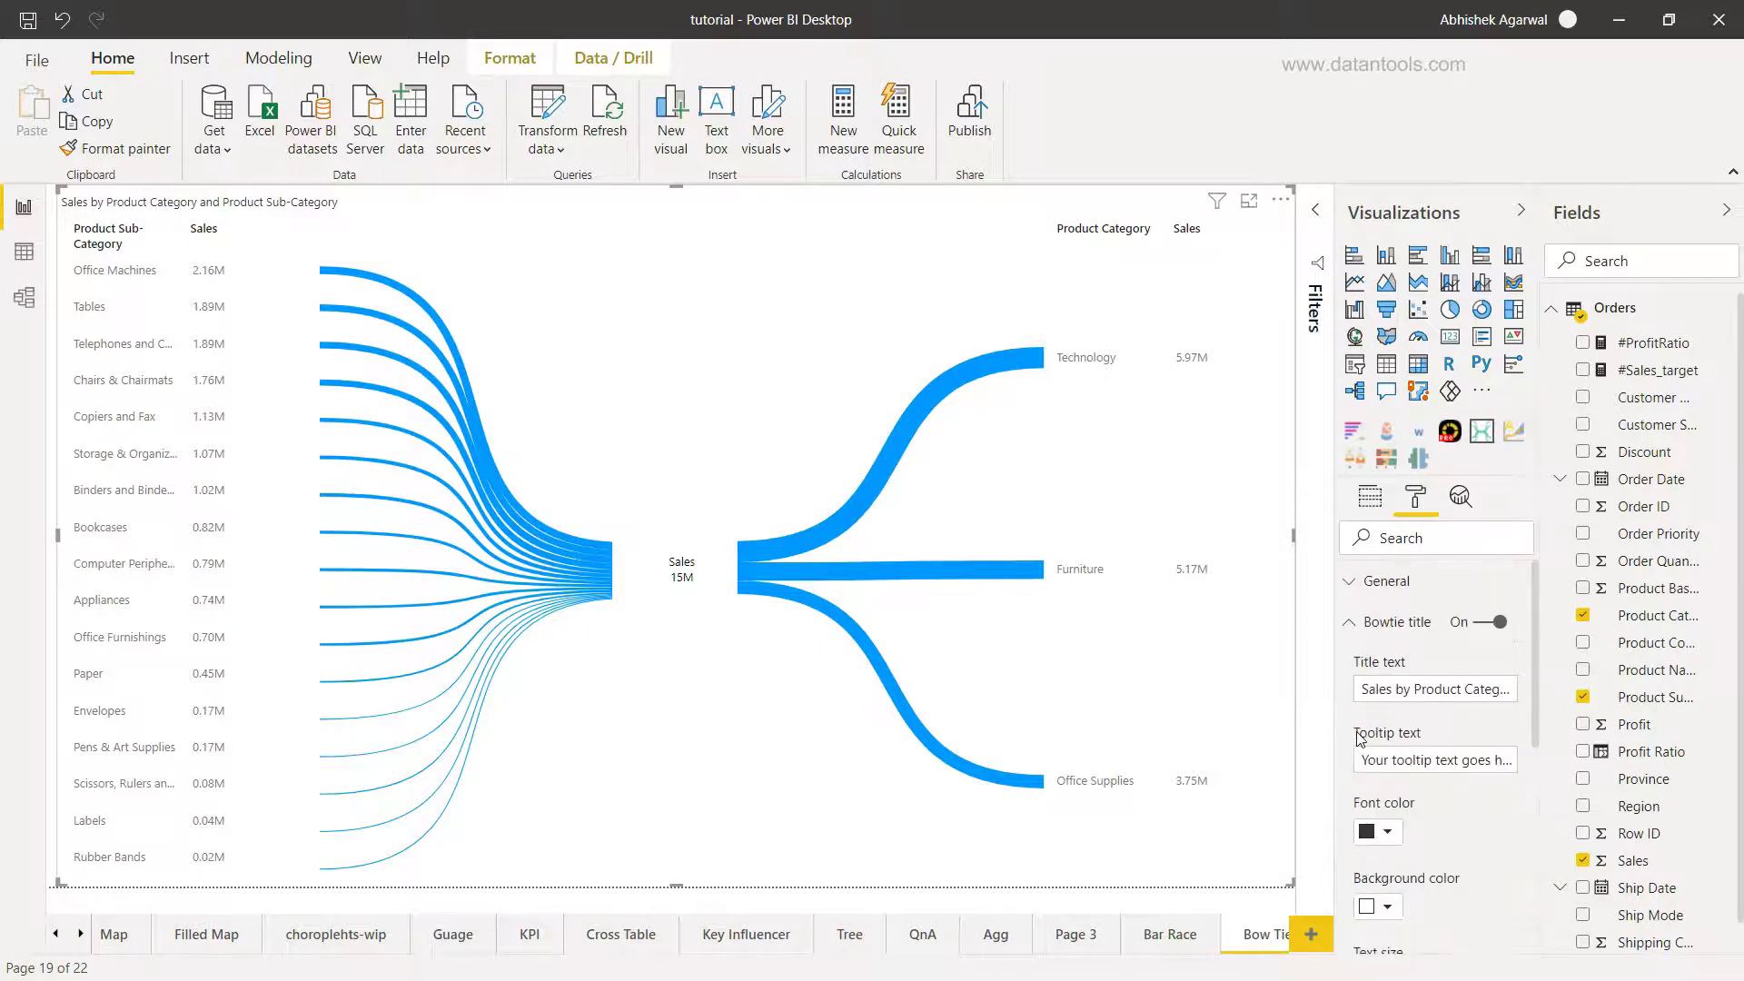
left_click(1353, 622)
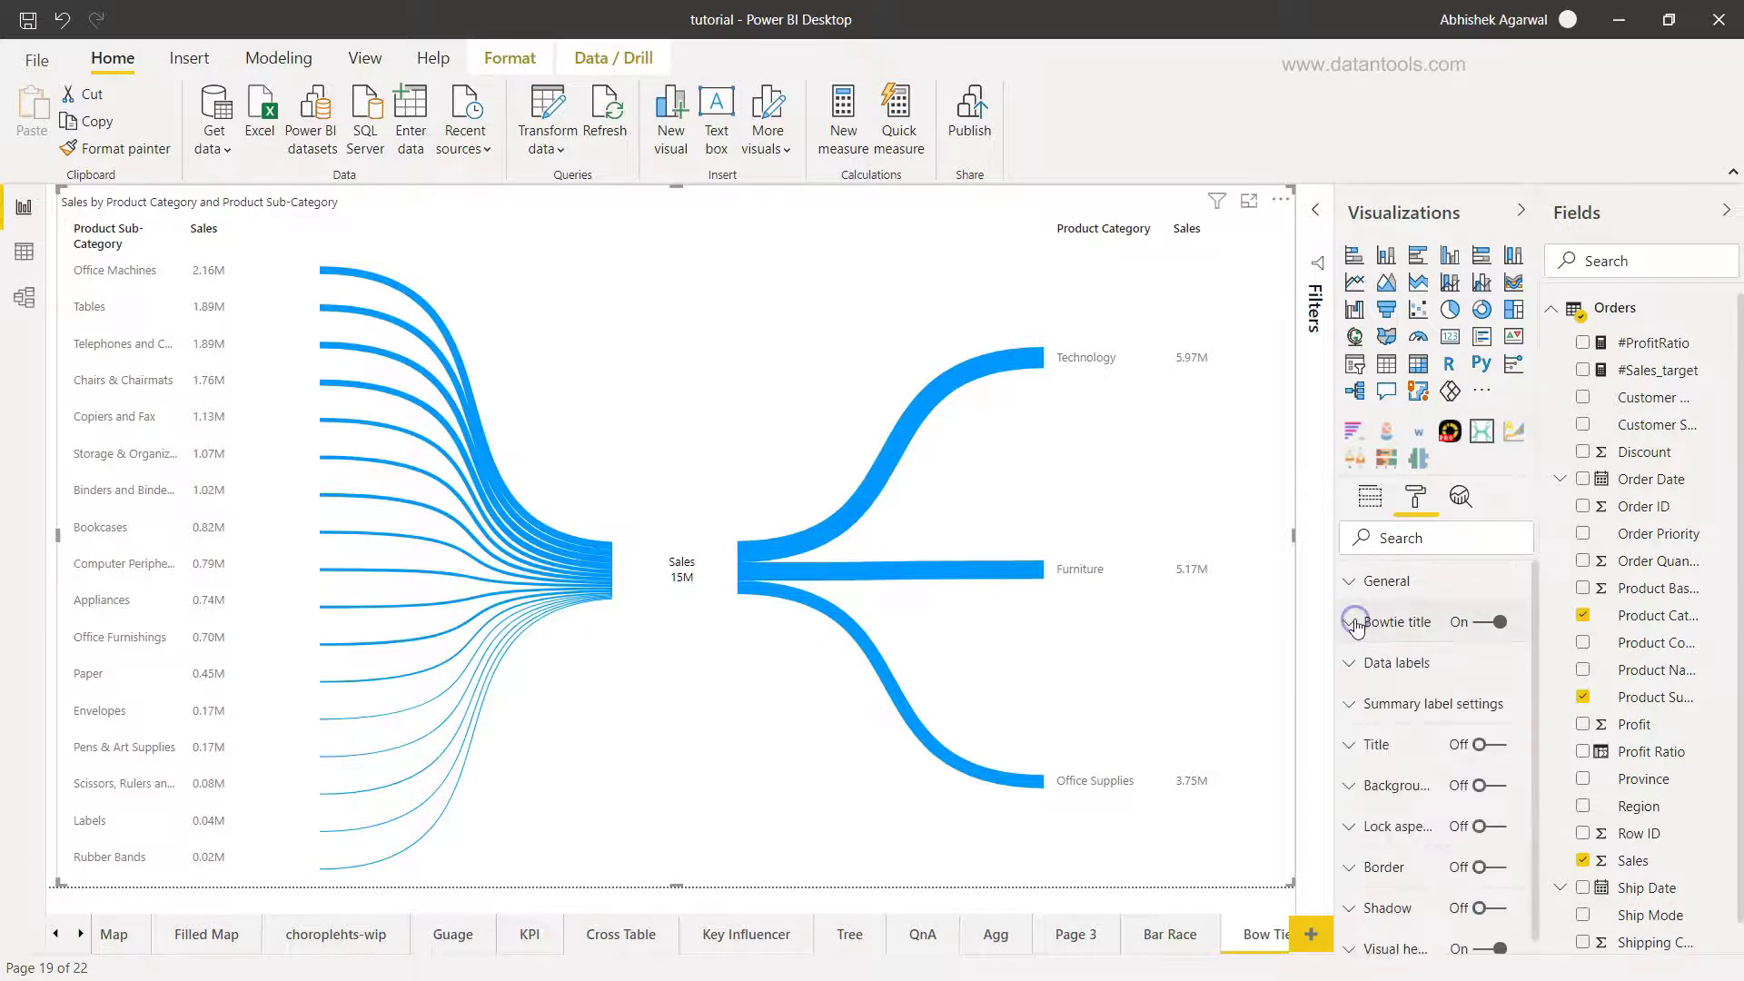
scroll(1398, 799, "down", 1)
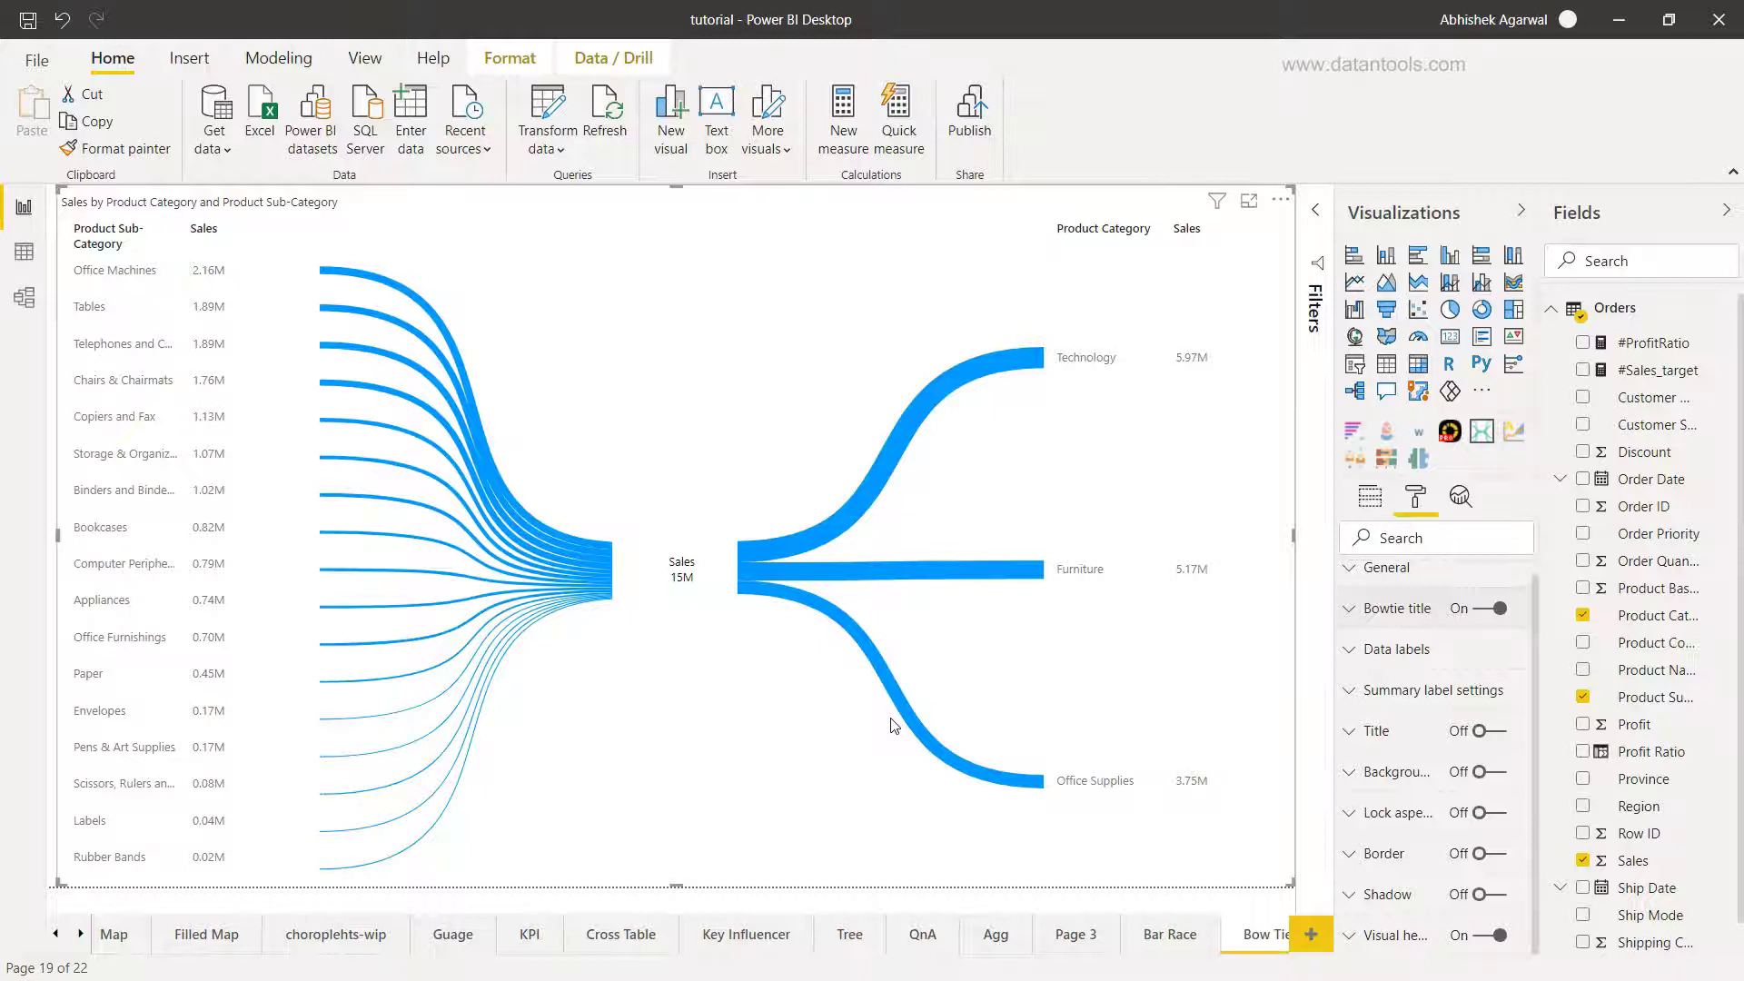
left_click(1354, 494)
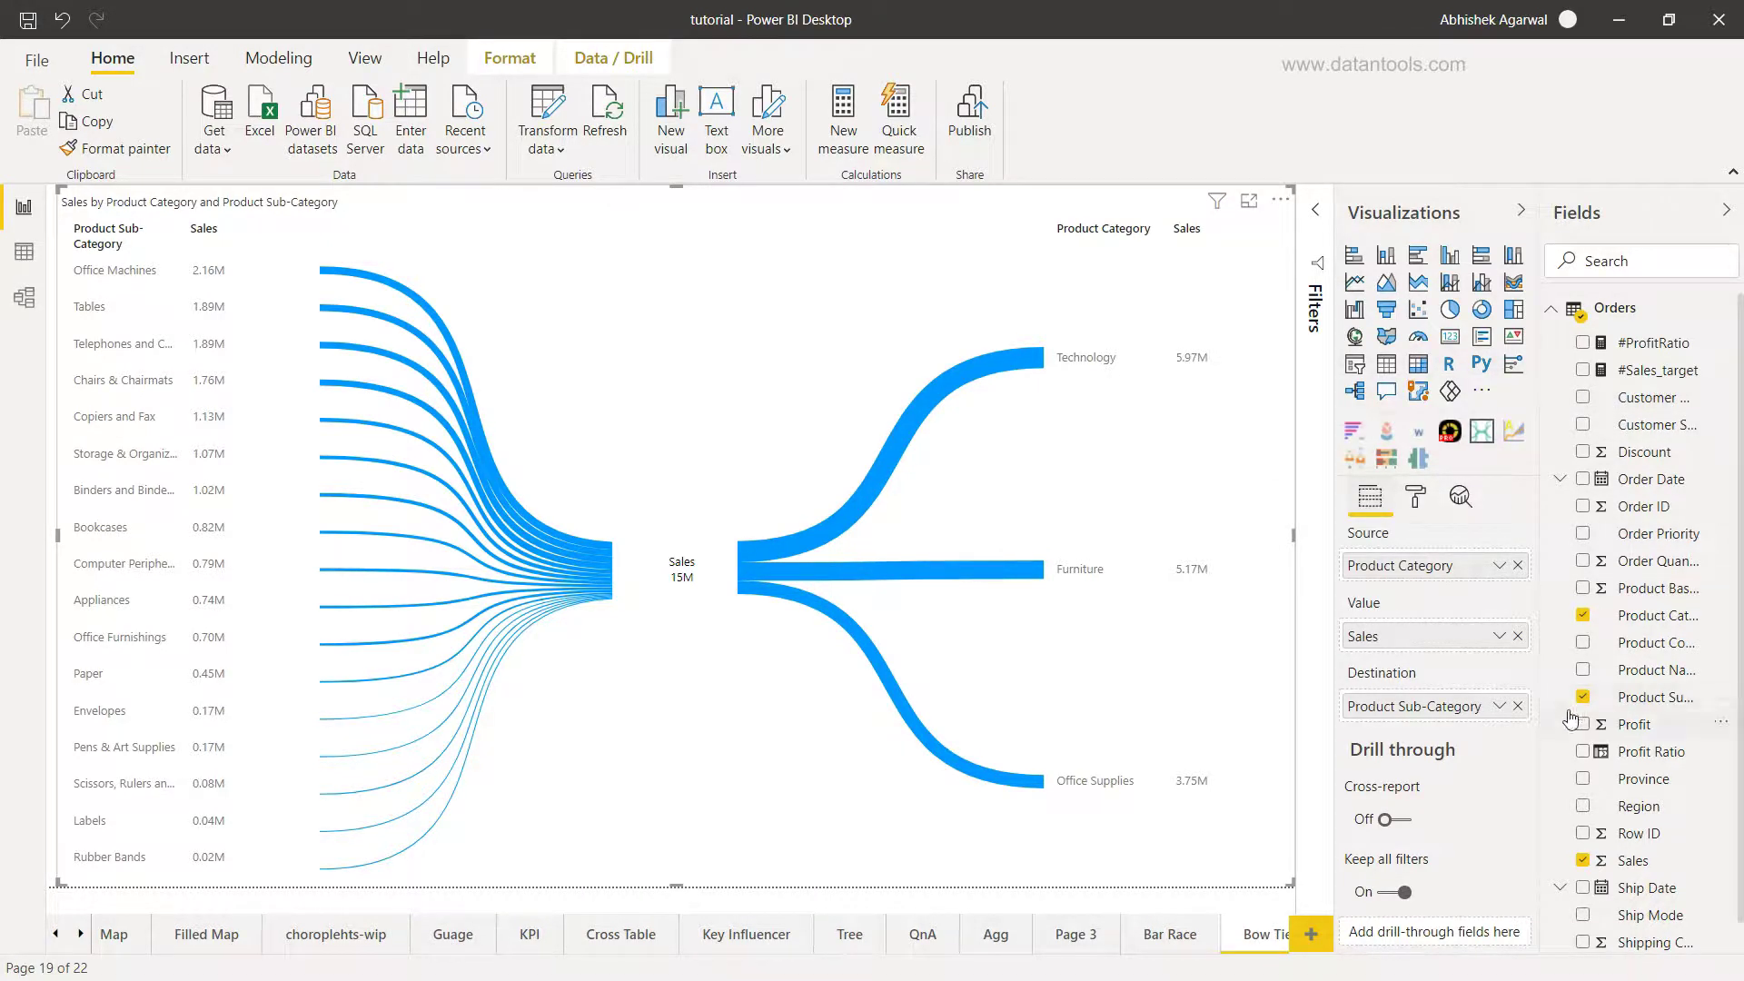
left_click(1517, 705)
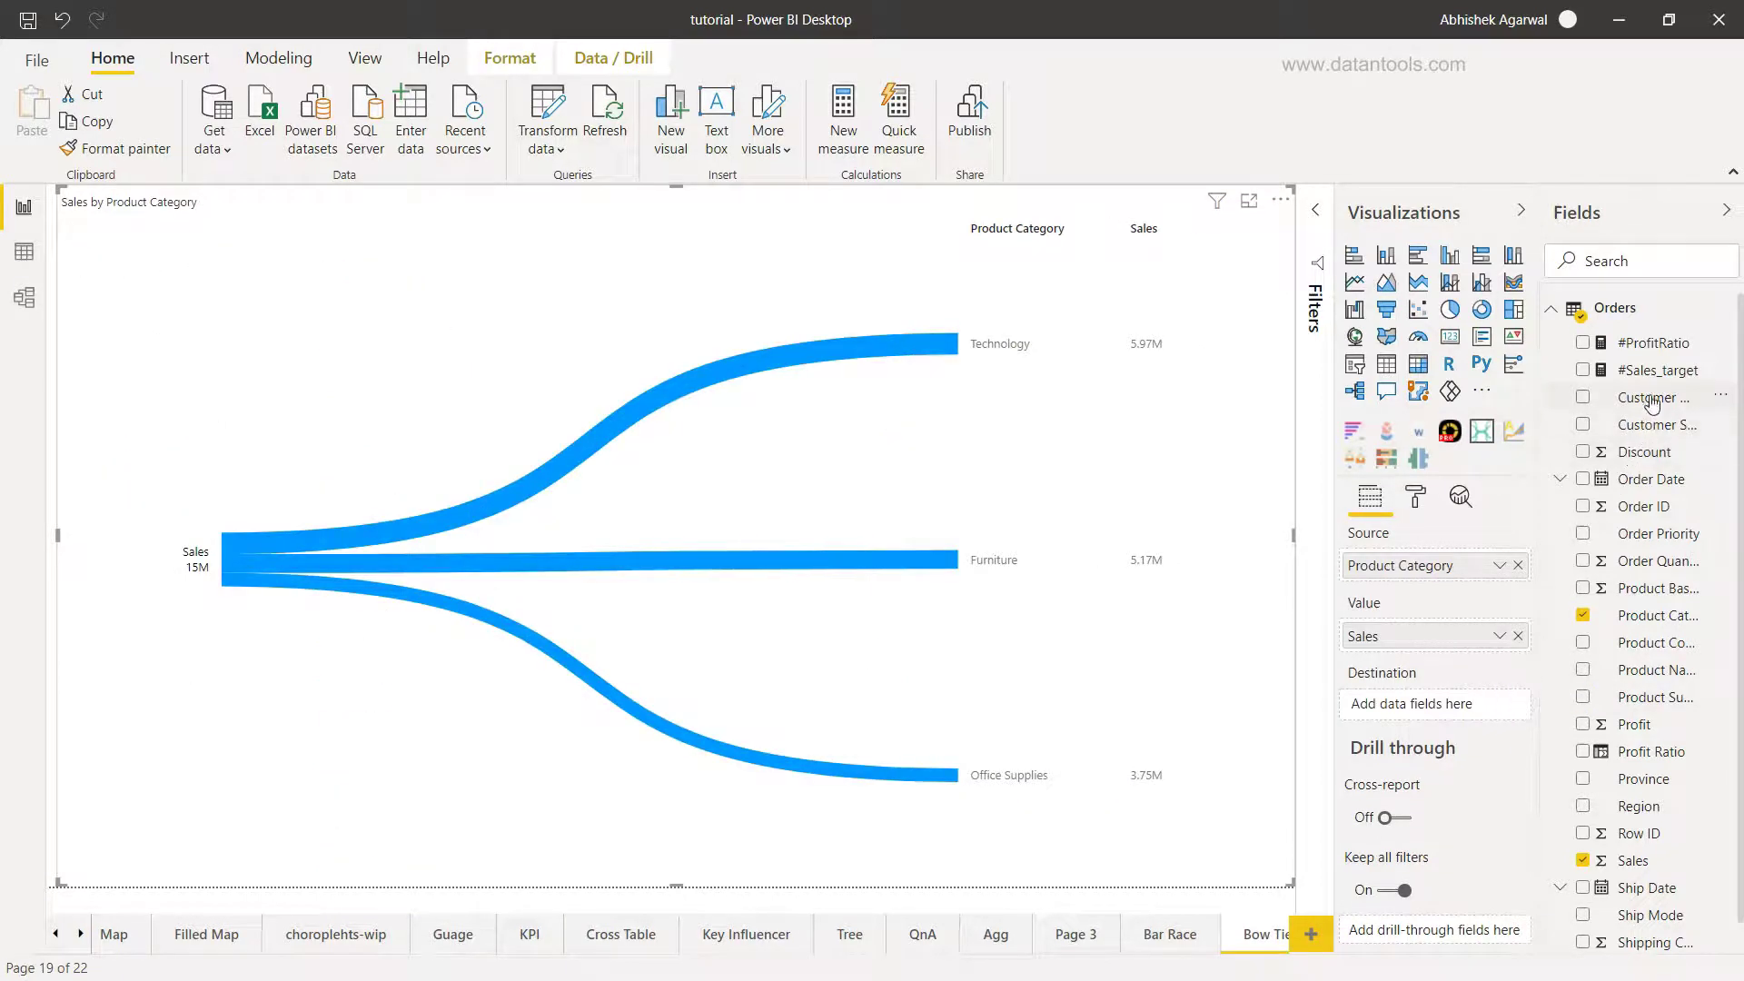
left_click_drag(1651, 403, 1448, 708)
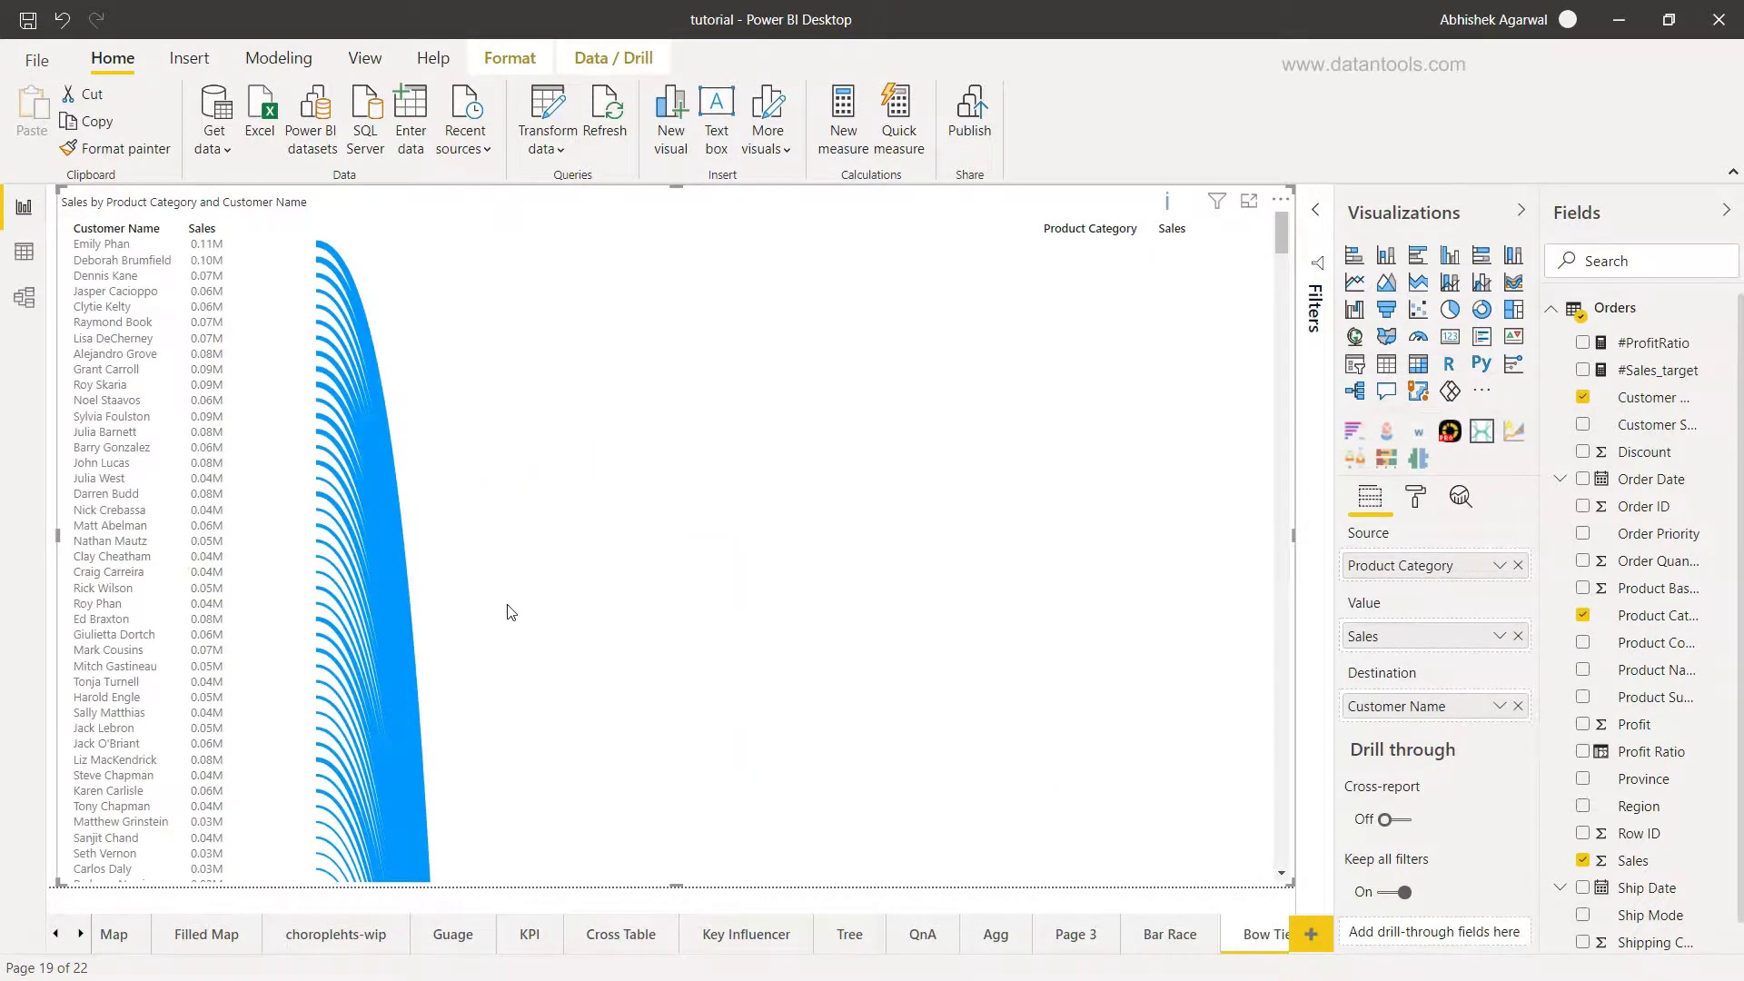
scroll(507, 612, "down", 5)
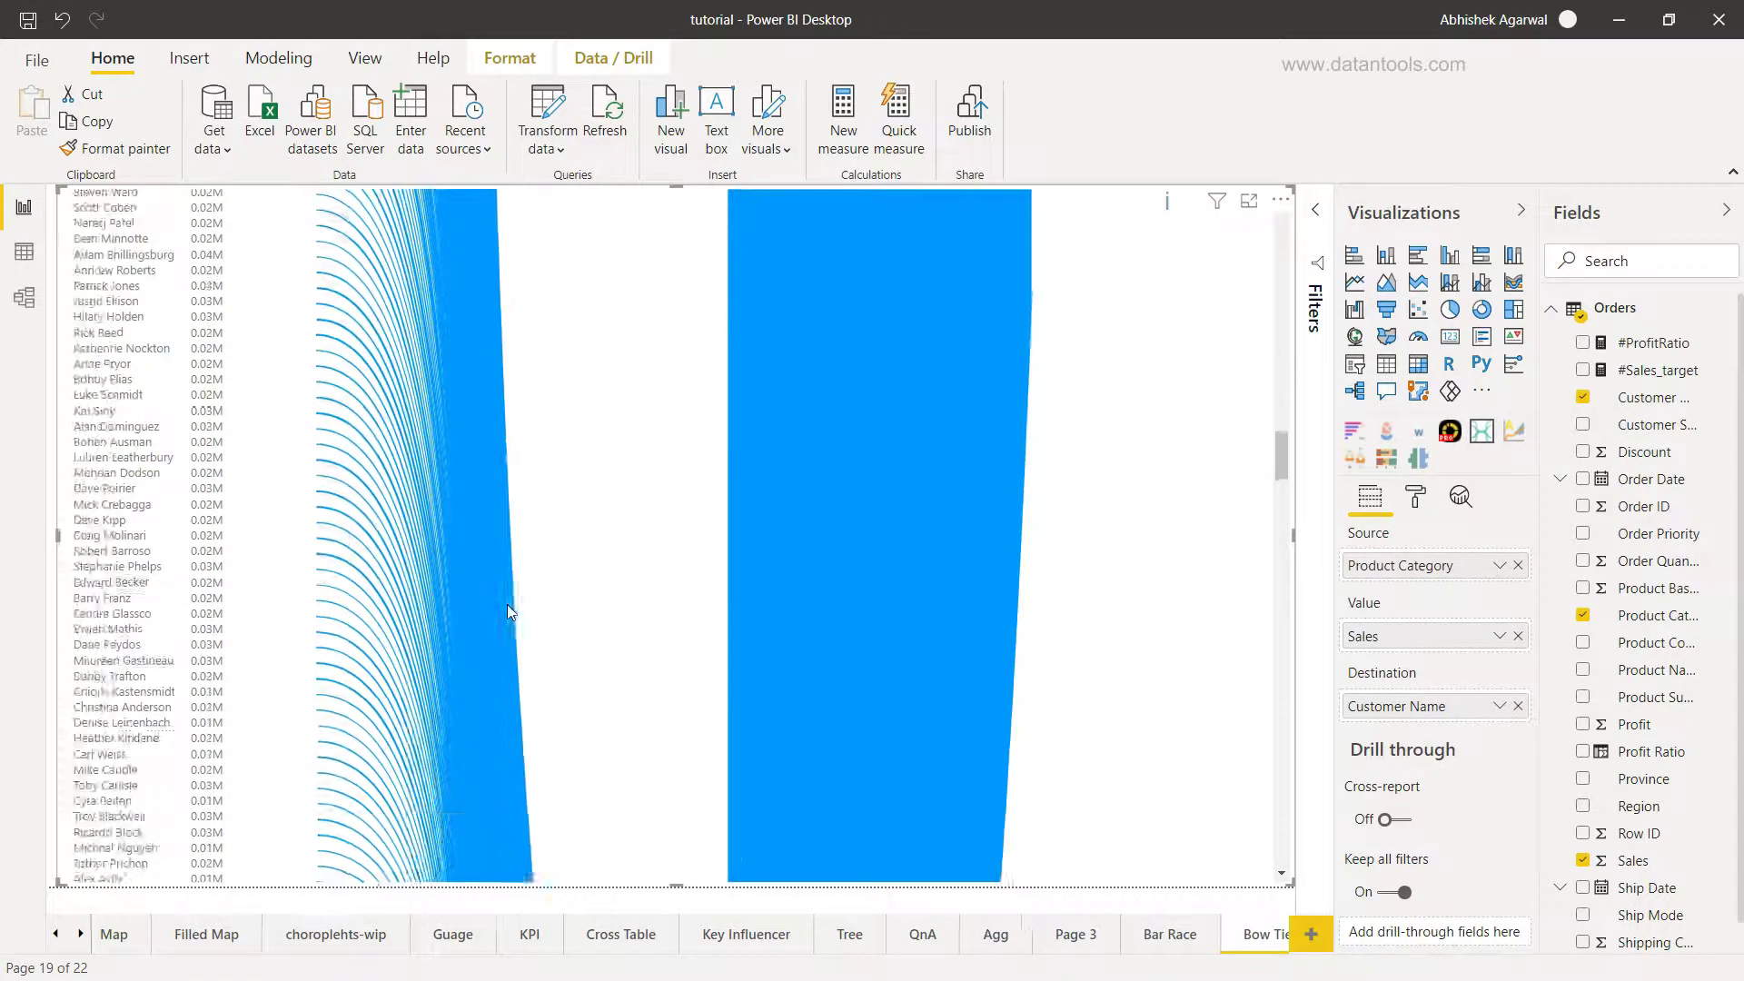
scroll(507, 611, "down", 5)
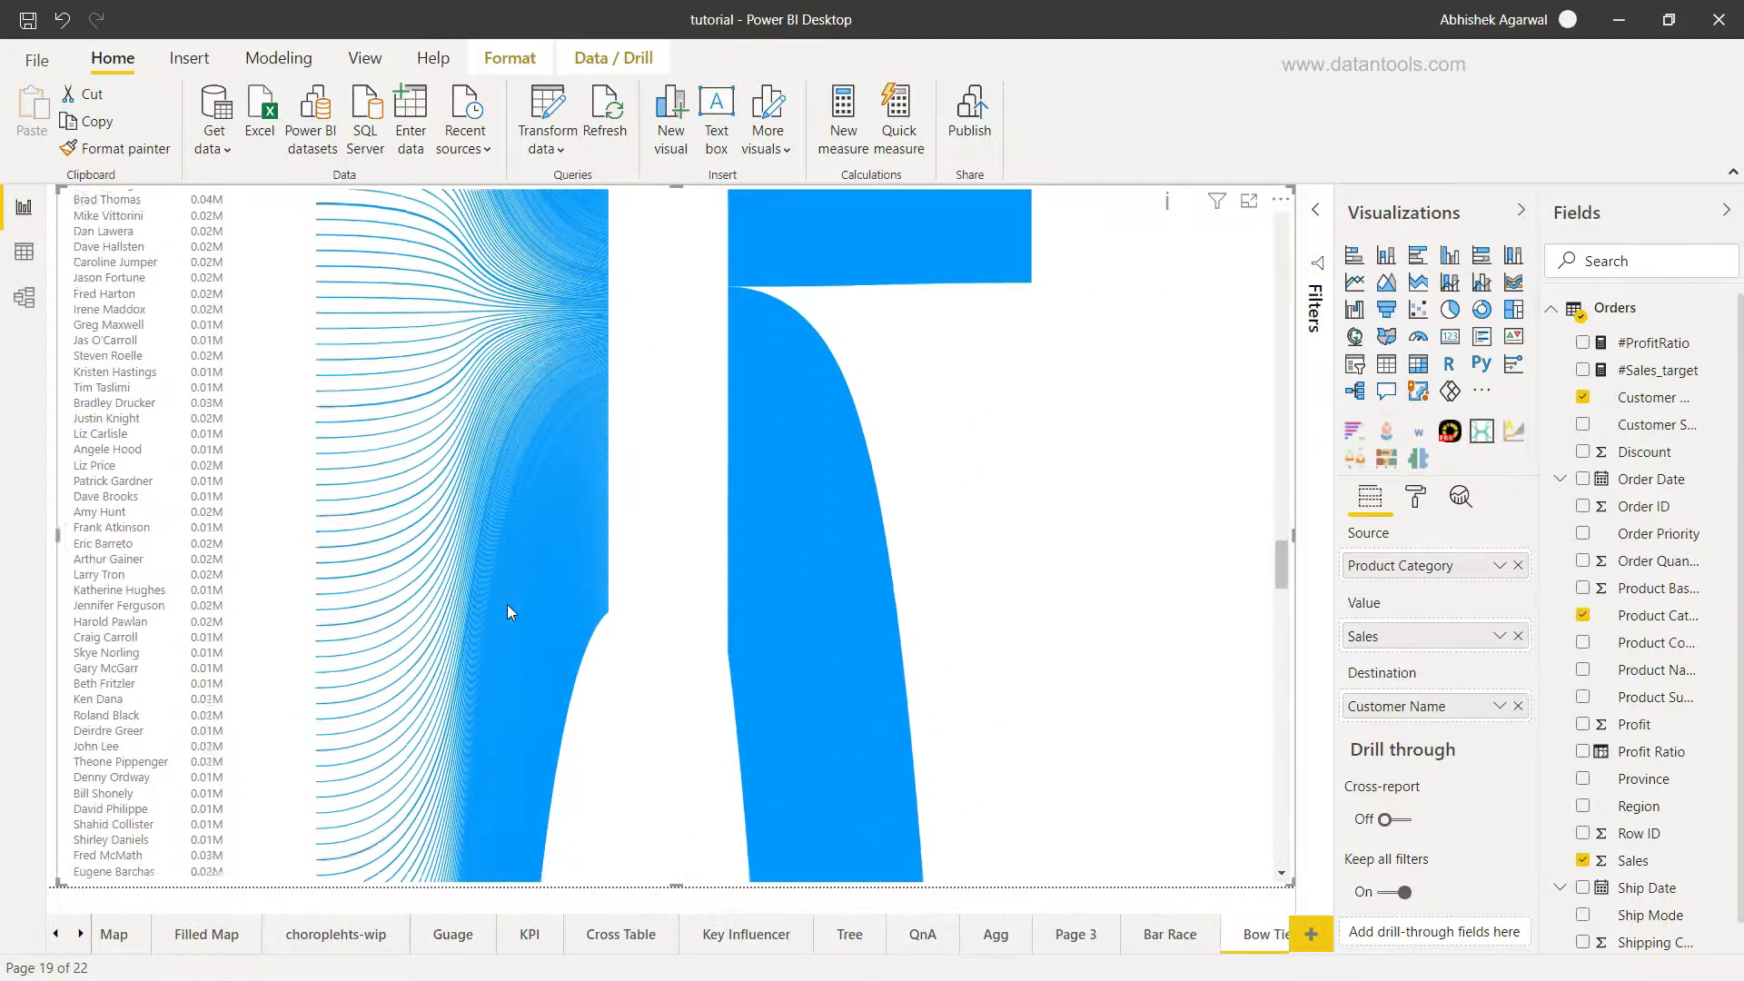
scroll(507, 603, "up", 1)
scroll(511, 614, "up", 8)
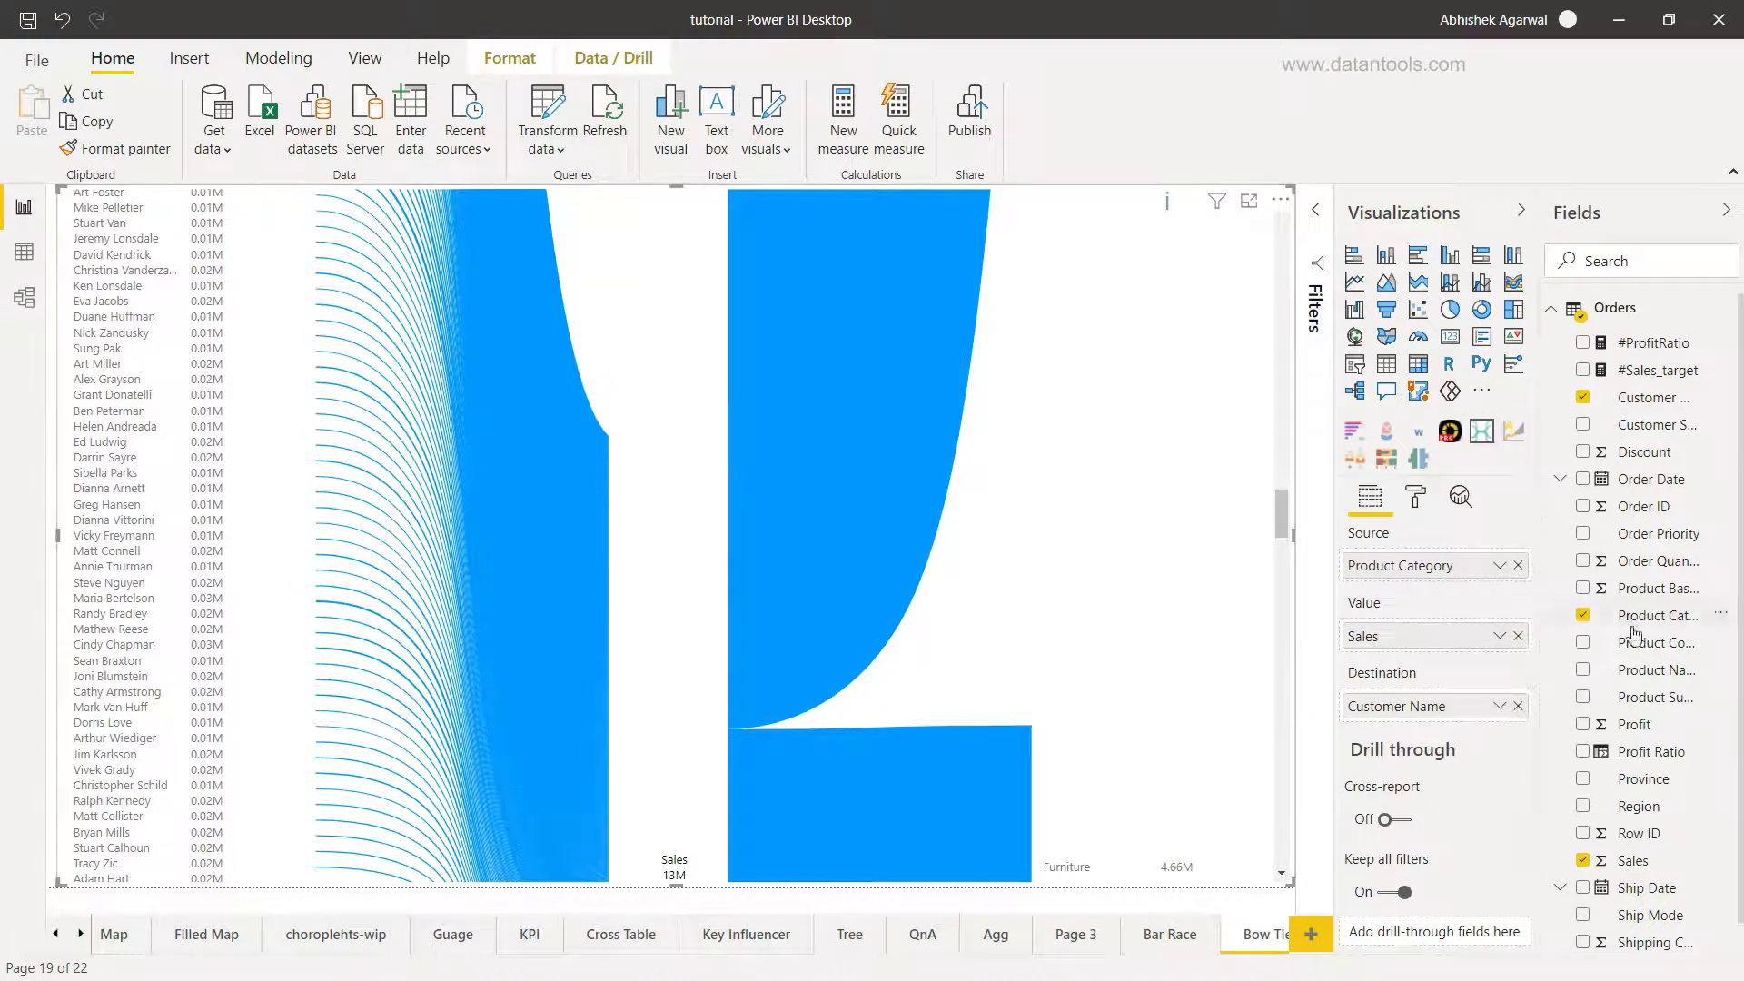
left_click(1518, 707)
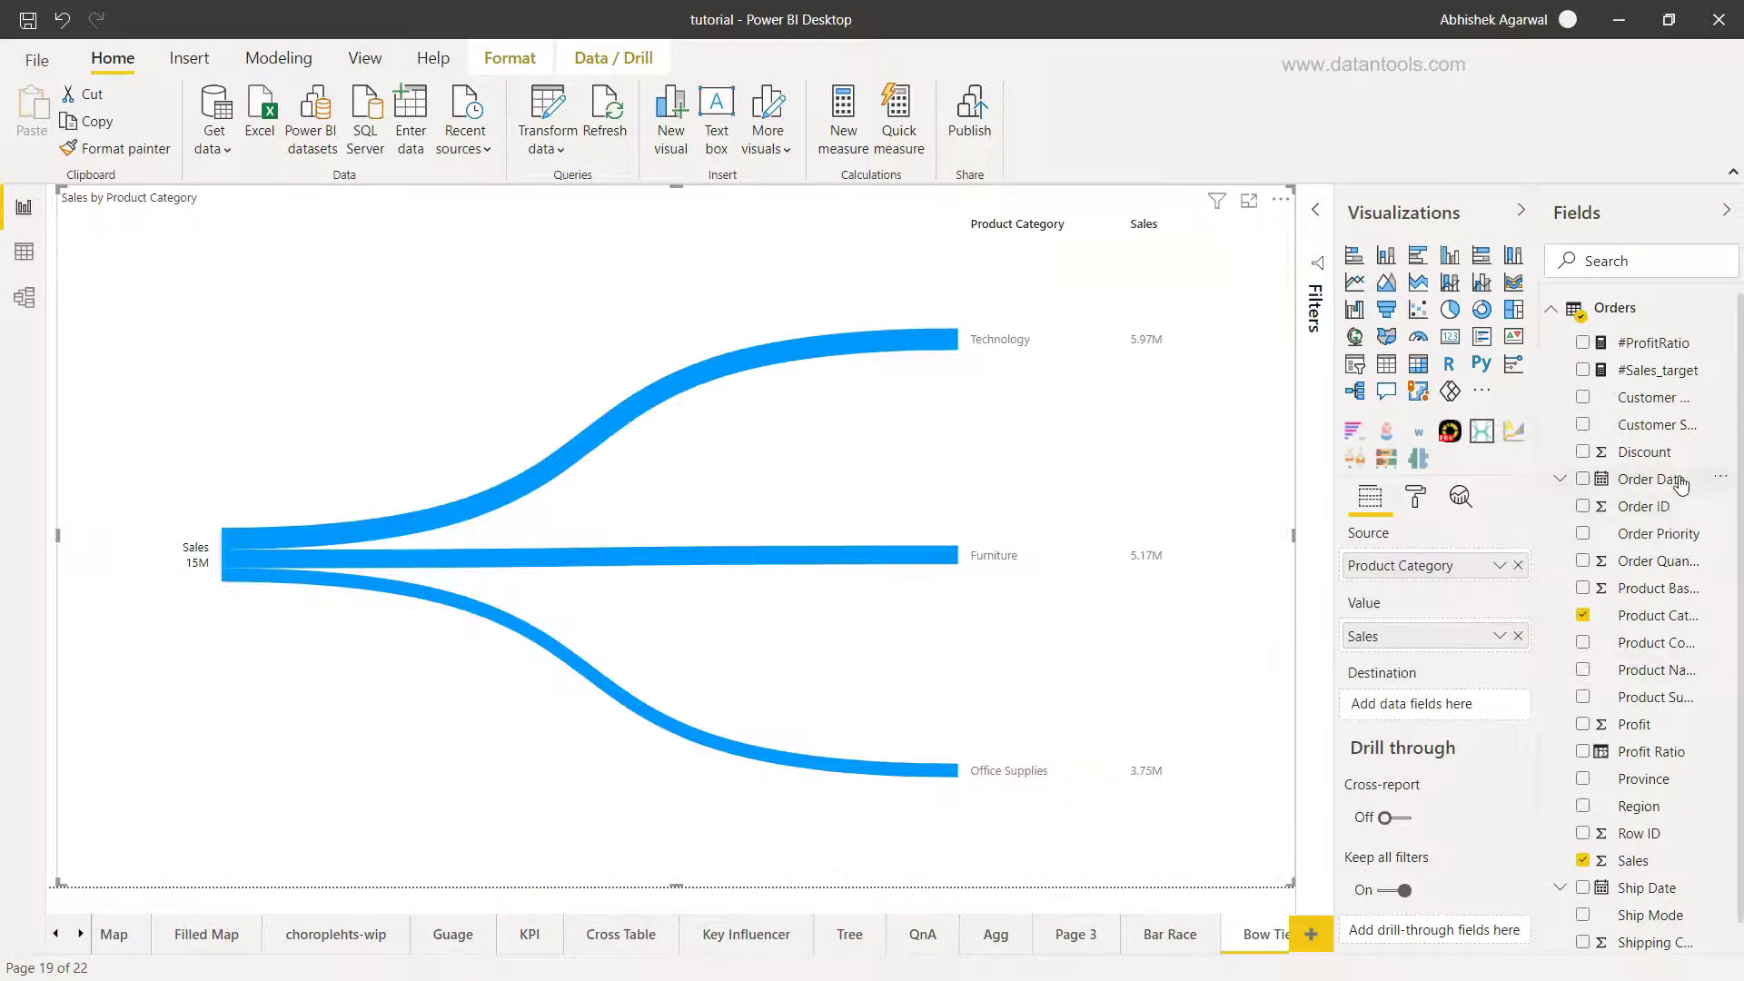
left_click_drag(1671, 699, 1450, 717)
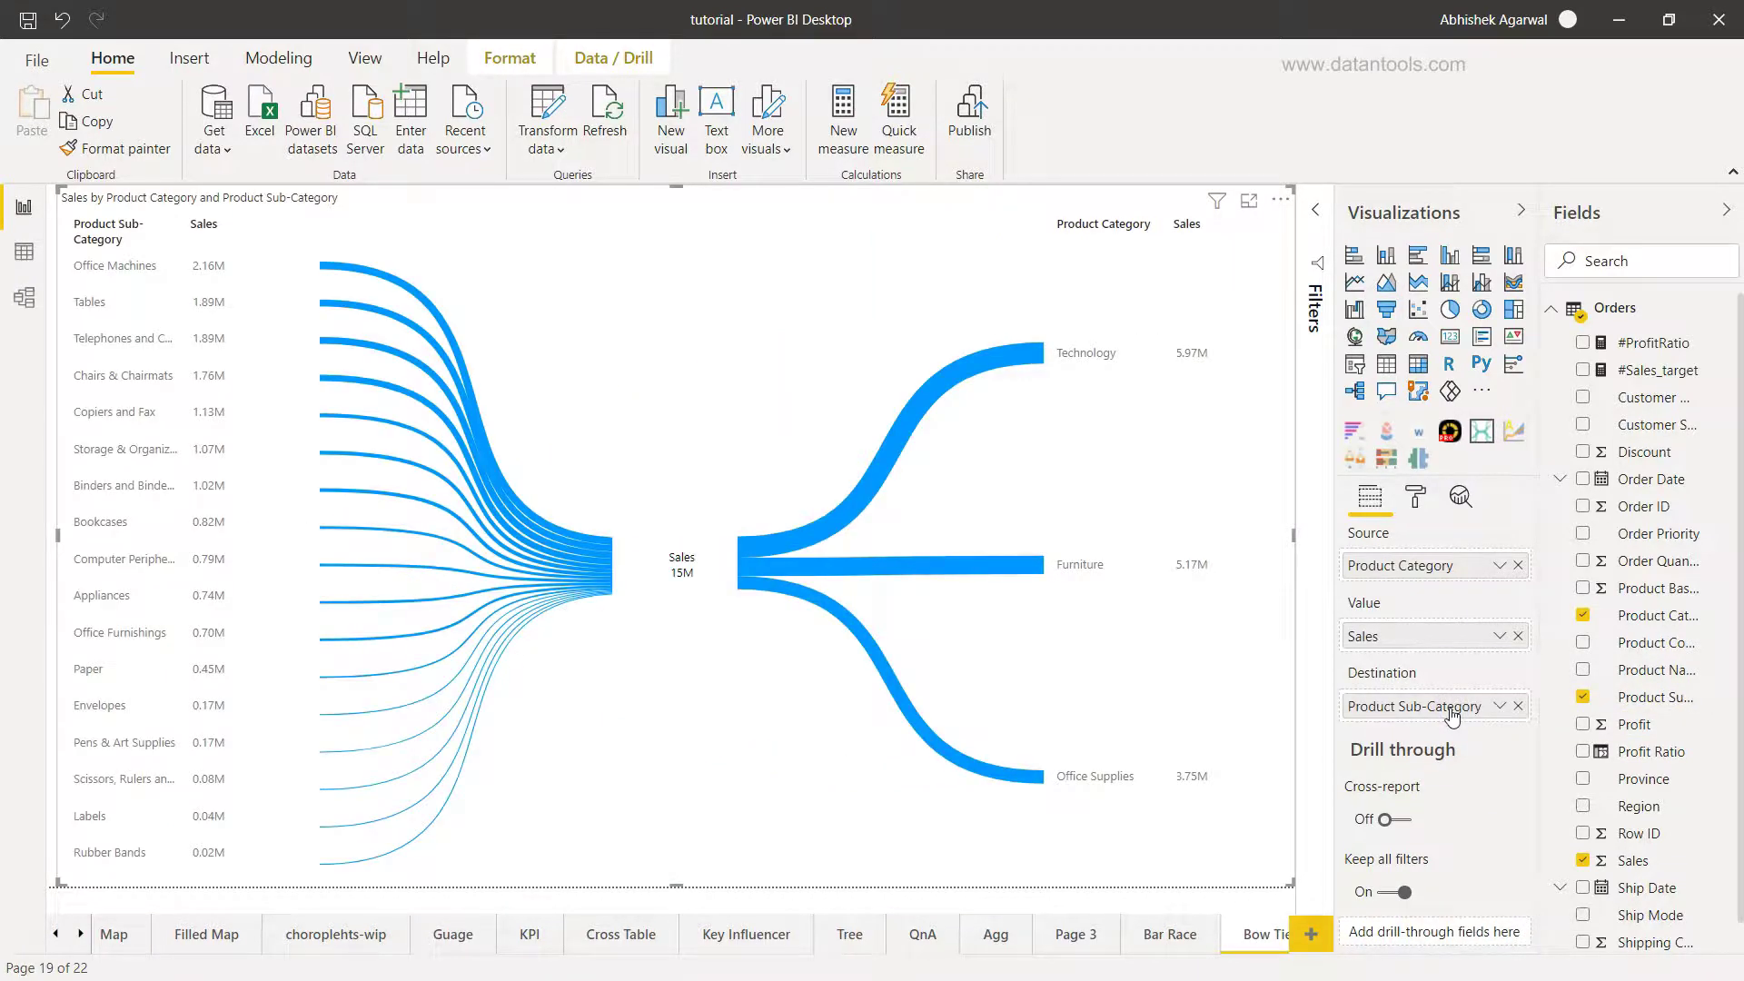